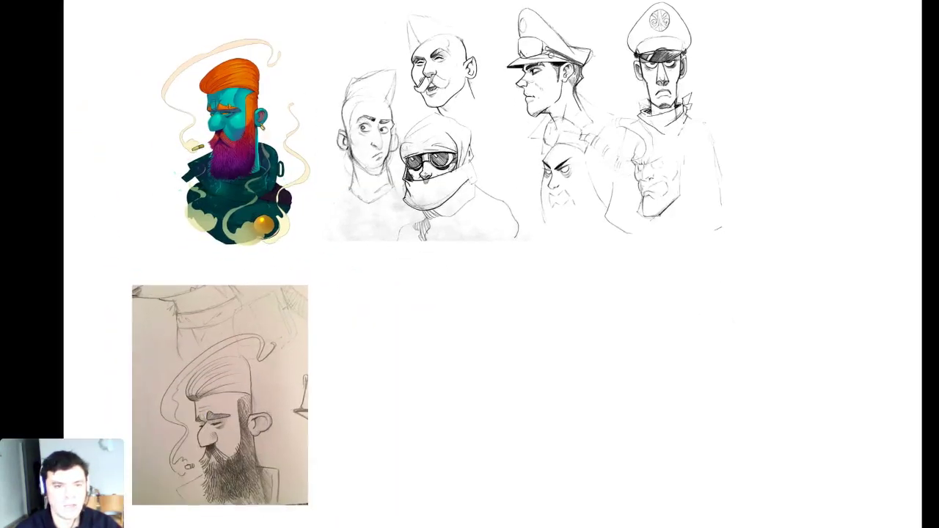
Bring back the hidden interface panels, make the Levels 1 sketch layer active and close the Properties panel
key("Tab")
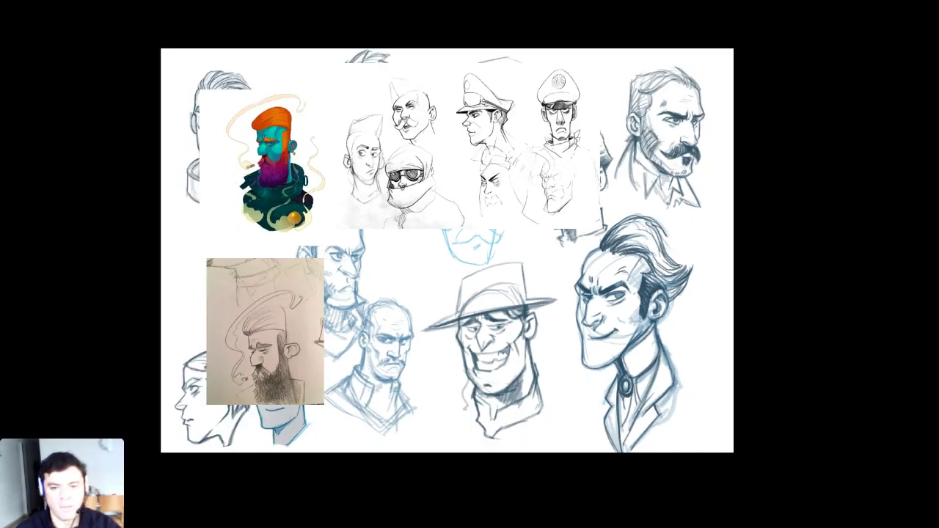
right_click(416, 121)
left_click(443, 128)
key("Tab")
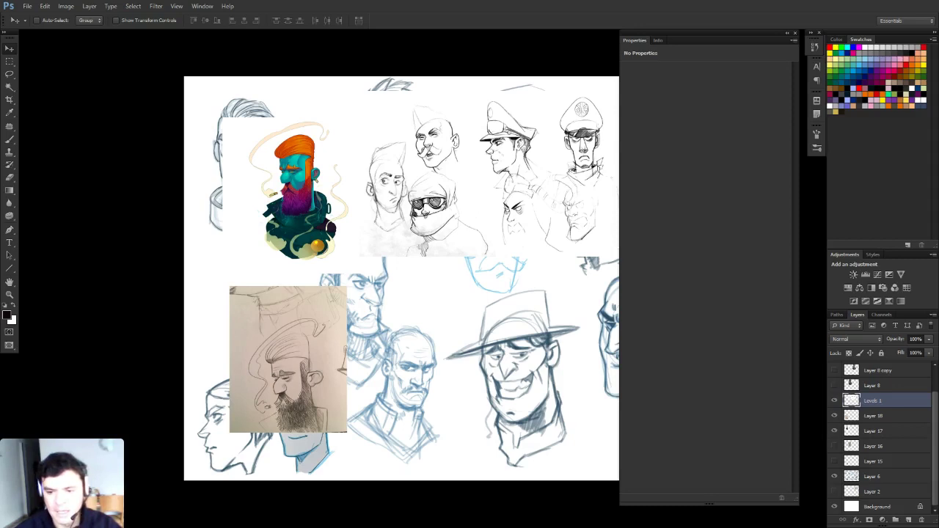
key("z")
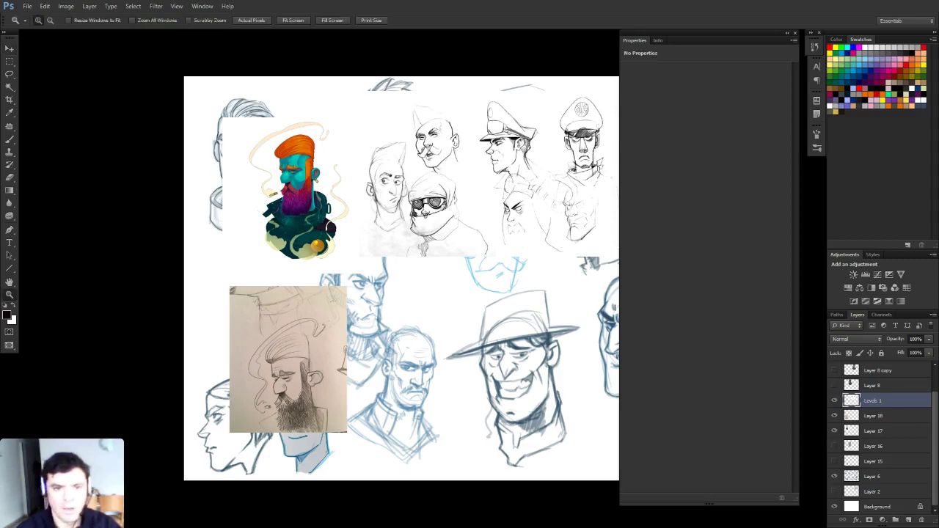
left_click(545, 145)
left_click_drag(545, 145, 493, 183)
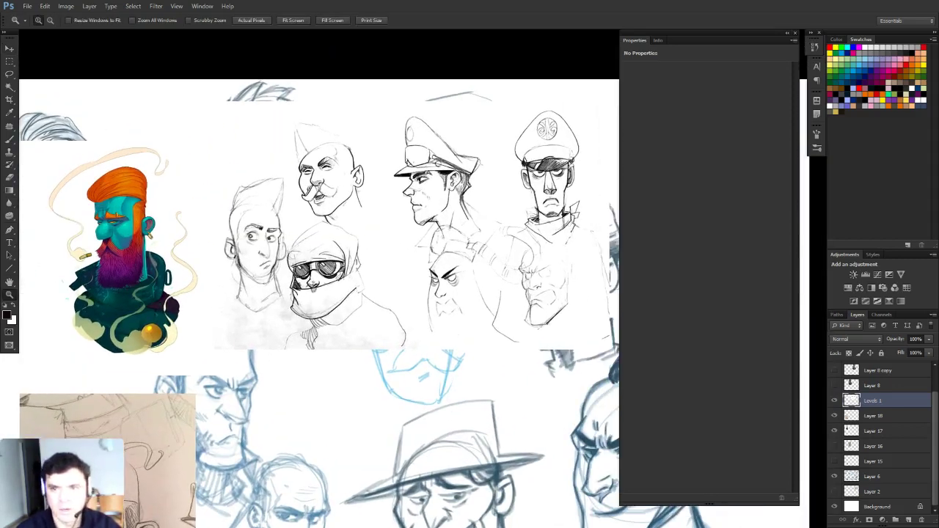
left_click(794, 33)
Lasso the capped officer in profile, copy him to a new layer and hide the other sketch layers
key("l")
mouse_move(441, 96)
left_mouse_down()
mouse_move(409, 101)
mouse_move(396, 251)
mouse_move(479, 262)
mouse_move(496, 162)
mouse_move(444, 94)
mouse_move(433, 96)
left_mouse_up()
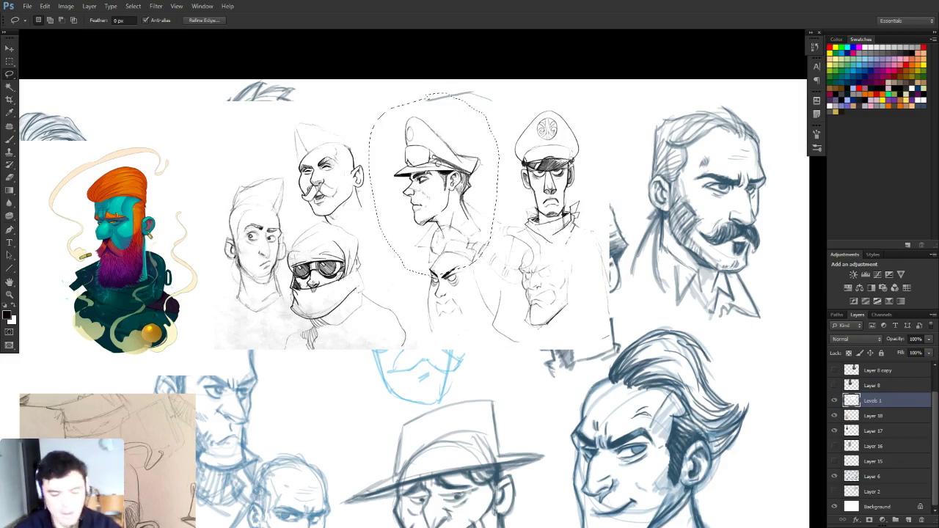
key("ctrl+j")
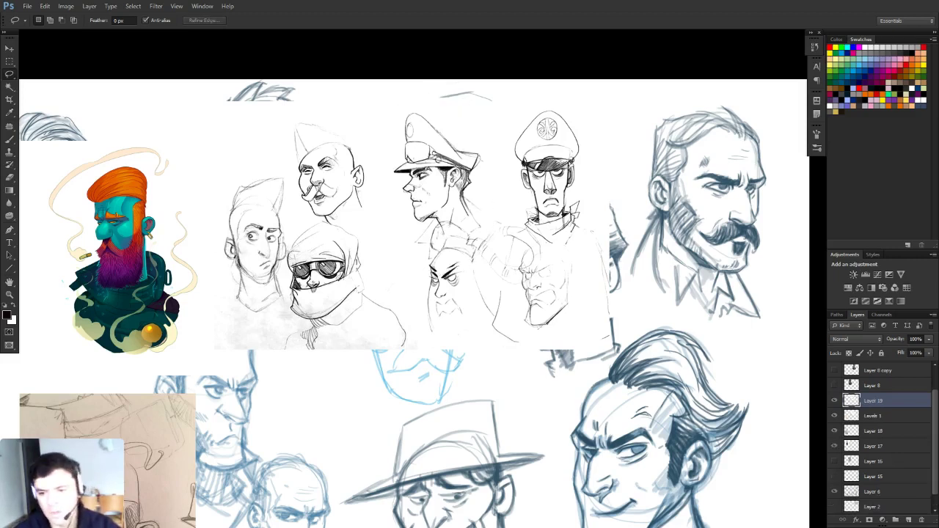
left_click_drag(835, 416, 834, 491)
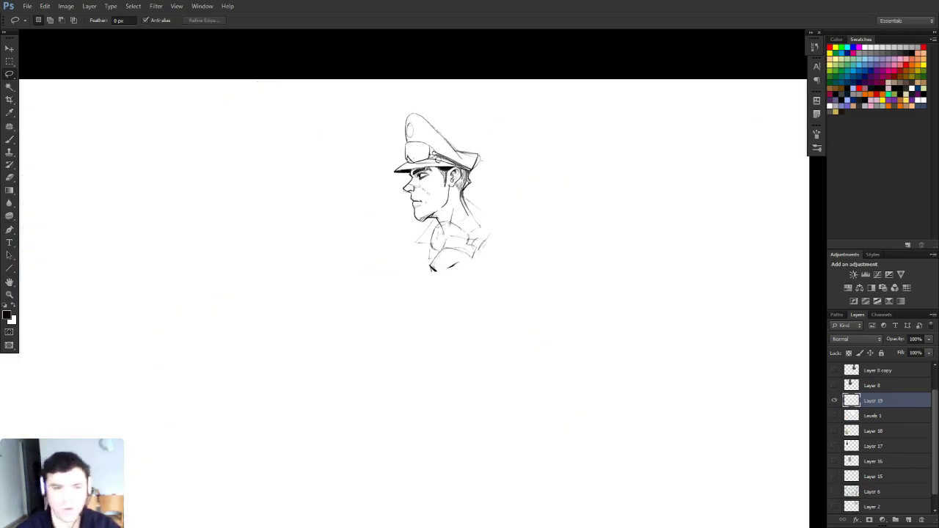
Move the copied officer sketch to the middle of the canvas and enlarge it with Free Transform
left_click(491, 220, "alt")
left_click_drag(492, 221, 572, 203)
key("v")
left_click_drag(585, 158, 547, 245)
key("ctrl+t")
left_click_drag(542, 212, 539, 166)
key("Return")
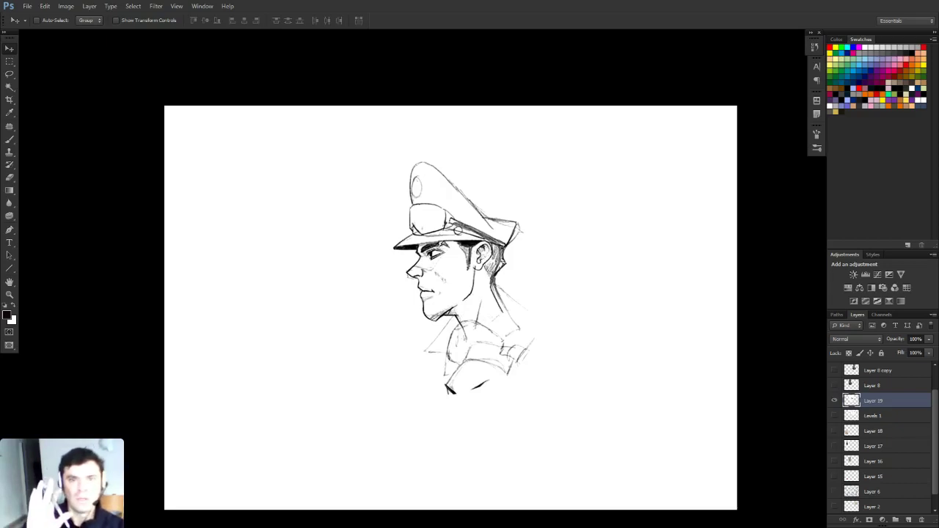
Flip the enlarged officer sketch horizontally back and forth to examine its proportions in both orientations
key("ctrl+z")
key("ctrl+shift+h")
key("ctrl+shift+h")
key("ctrl+shift+h")
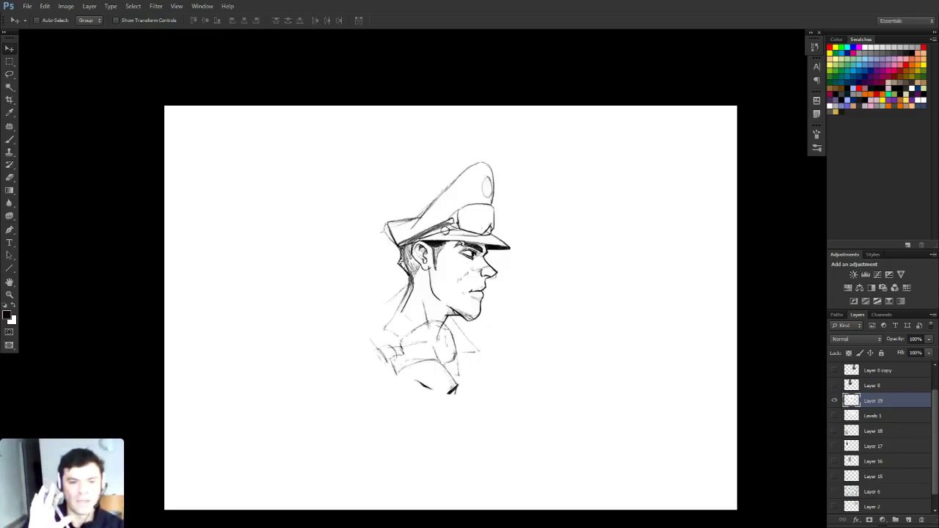
key("ctrl+shift+h")
key("ctrl+shift+h")
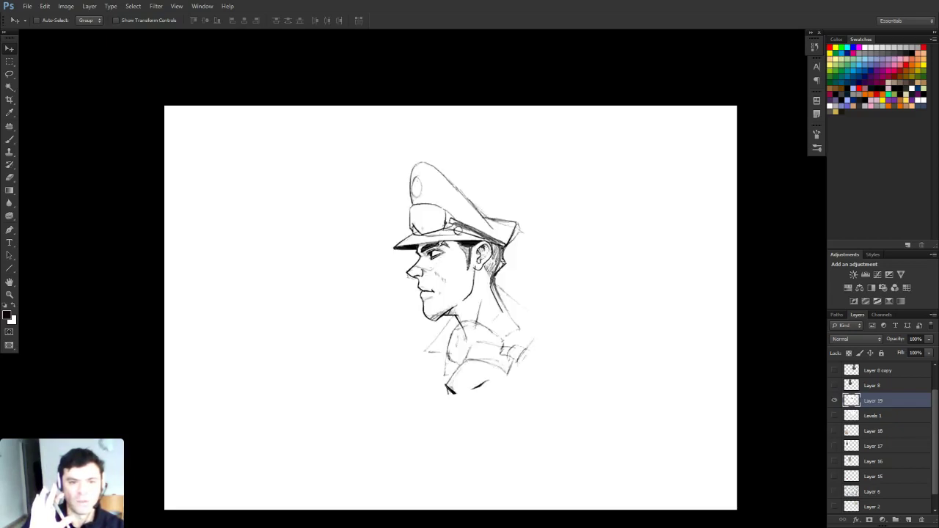
key("ctrl+shift+h")
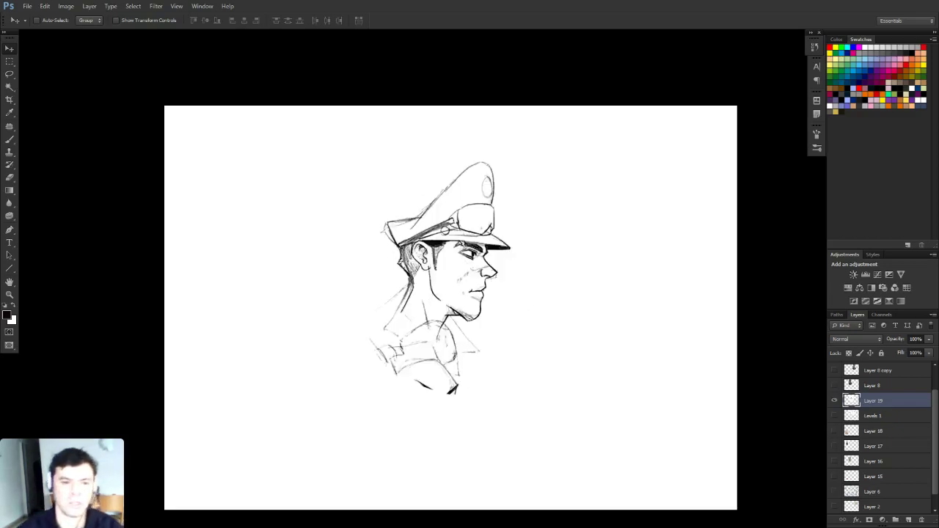
key("ctrl+shift+h")
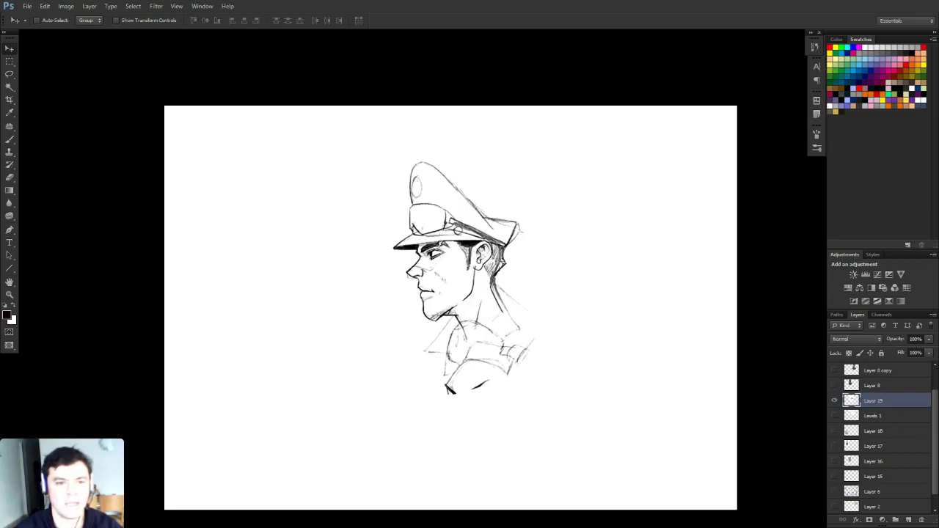
key("ctrl+shift+h")
key("ctrl+shift+h")
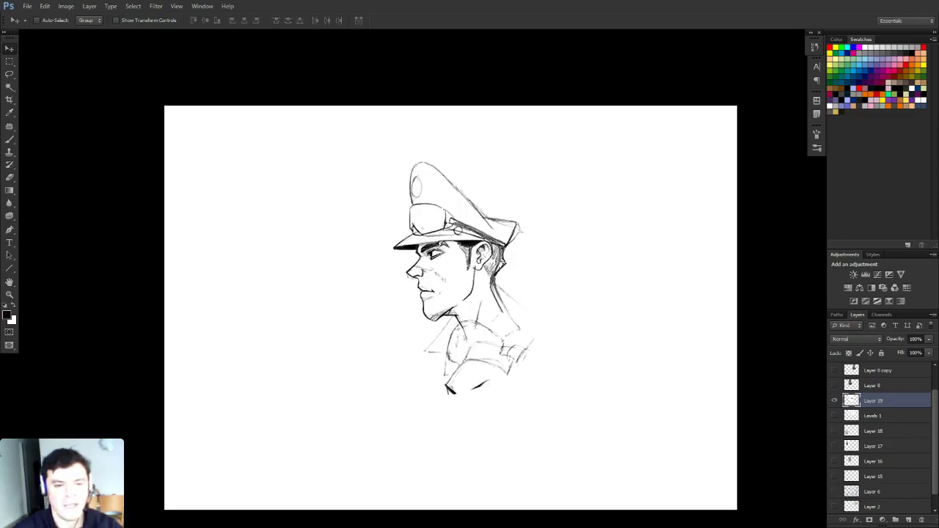
key("ctrl+shift+h")
key("ctrl+shift+h")
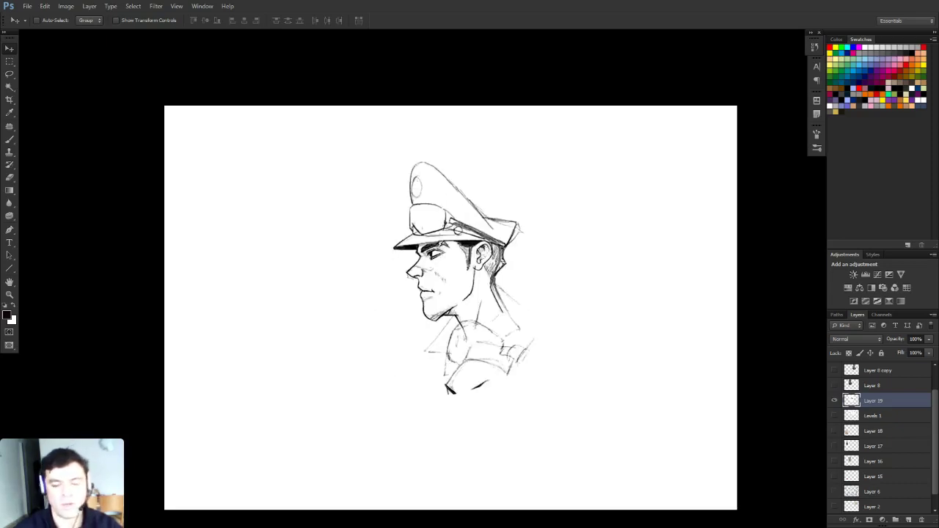
Show the Levels 1 layer and move the enlarged officer to the lower-left part of the canvas
left_click(834, 417)
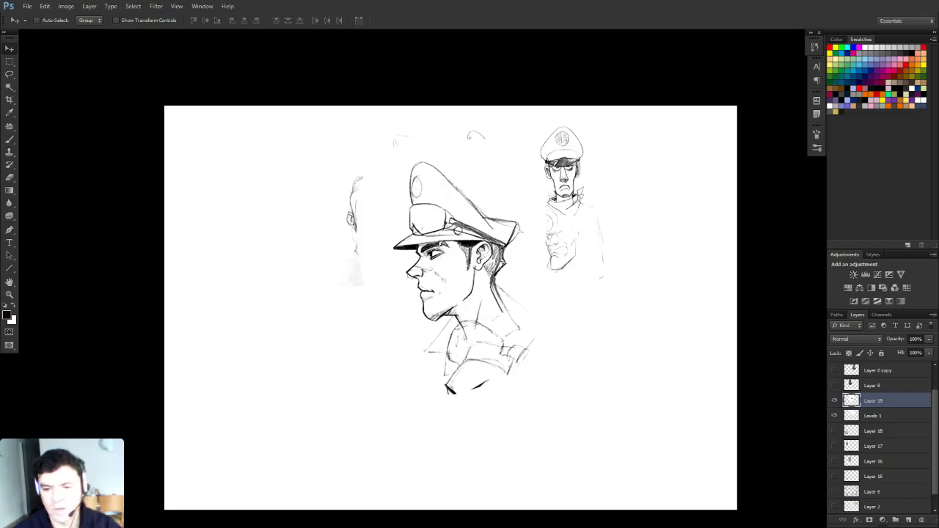
mouse_move(506, 267)
left_mouse_down()
mouse_move(551, 181)
mouse_move(359, 285)
left_mouse_up()
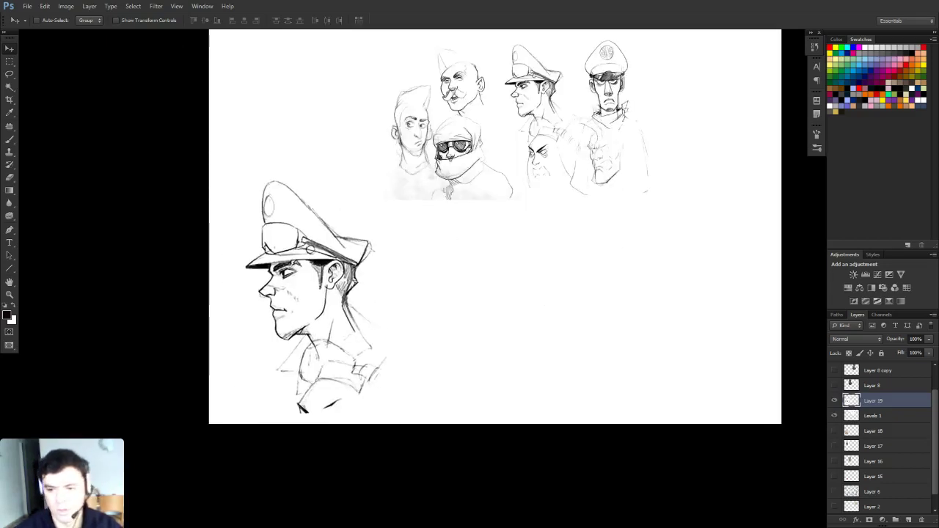
Flip only the Levels 1 group of heads horizontally back and forth to compare both orientations
left_click(873, 416)
left_click_drag(469, 242, 465, 336)
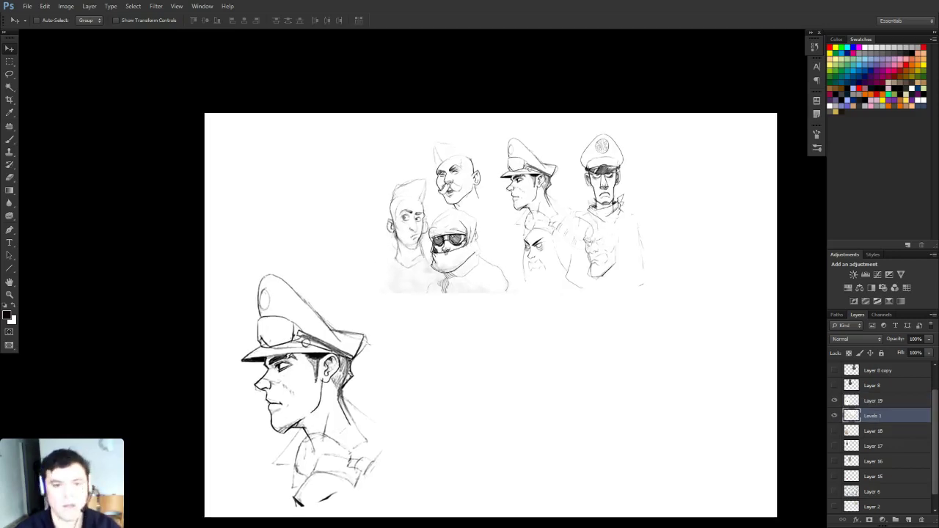
key("ctrl+shift+h")
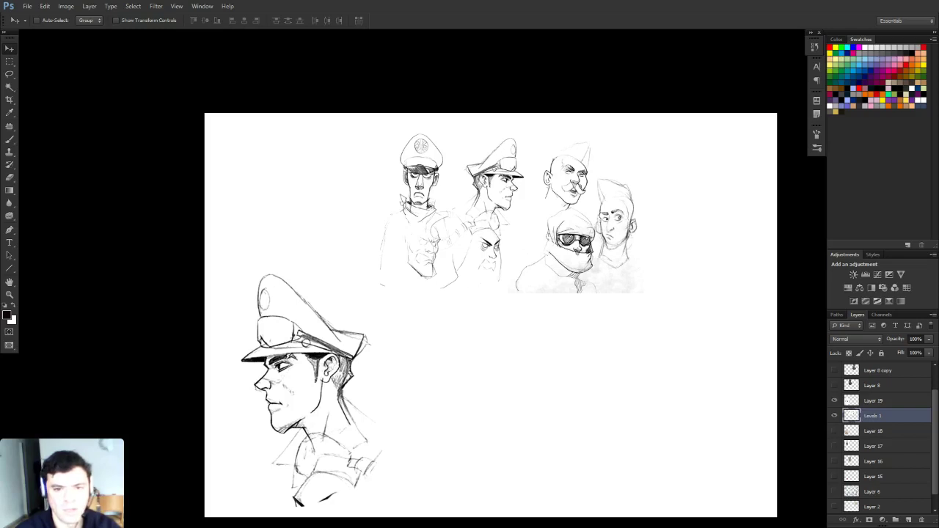
key("ctrl+shift+h")
key("ctrl+shift+h")
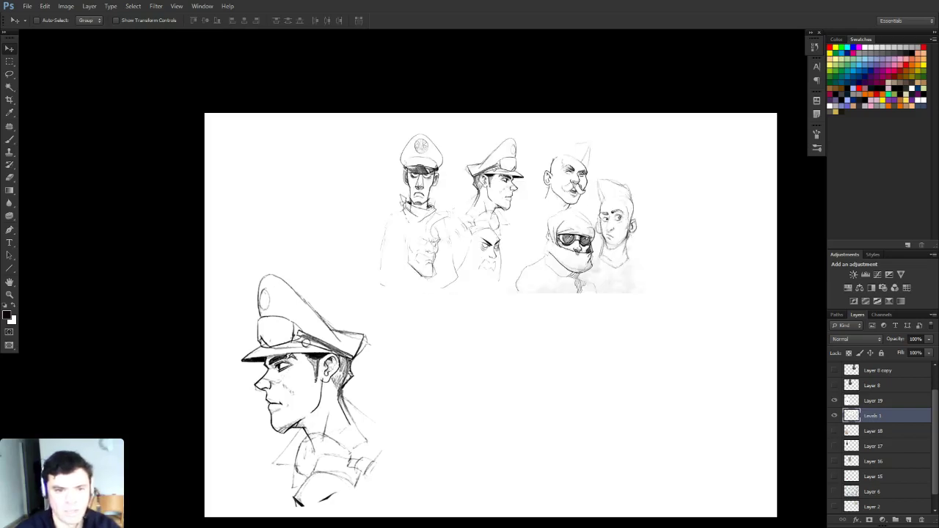
key("ctrl+shift+h")
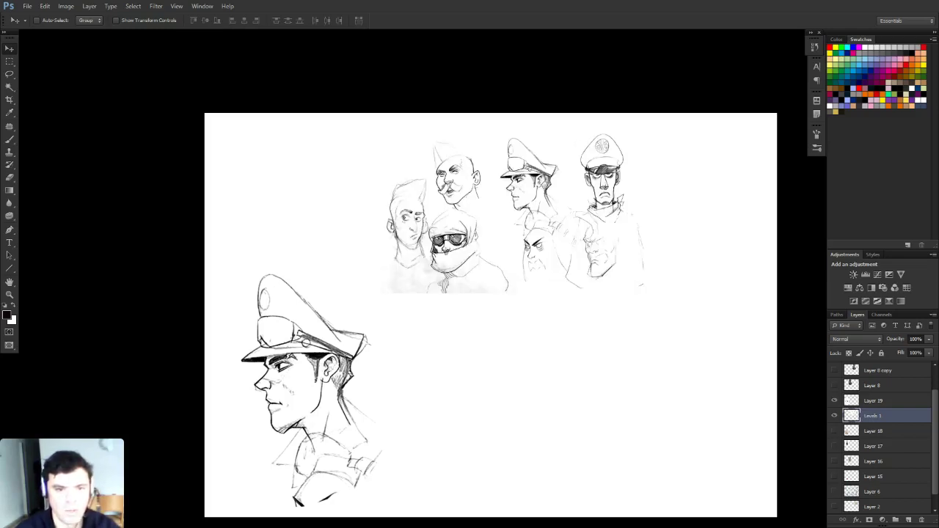
key("ctrl+shift+h")
key("ctrl+shift+h")
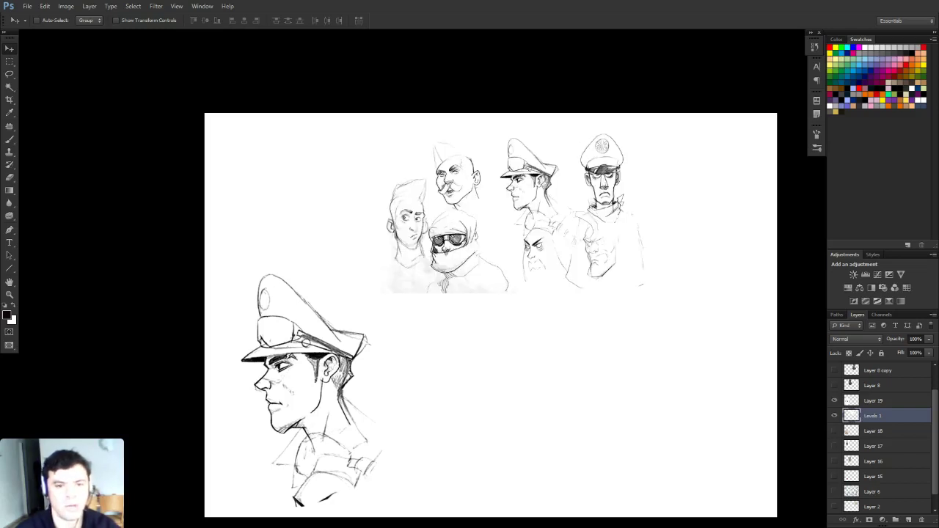
Move the enlarged officer back to the middle of the canvas and hide the Levels 1 sketches
left_click_drag(528, 366, 531, 267)
right_click(322, 256)
left_click(328, 262)
left_click_drag(325, 262, 454, 228)
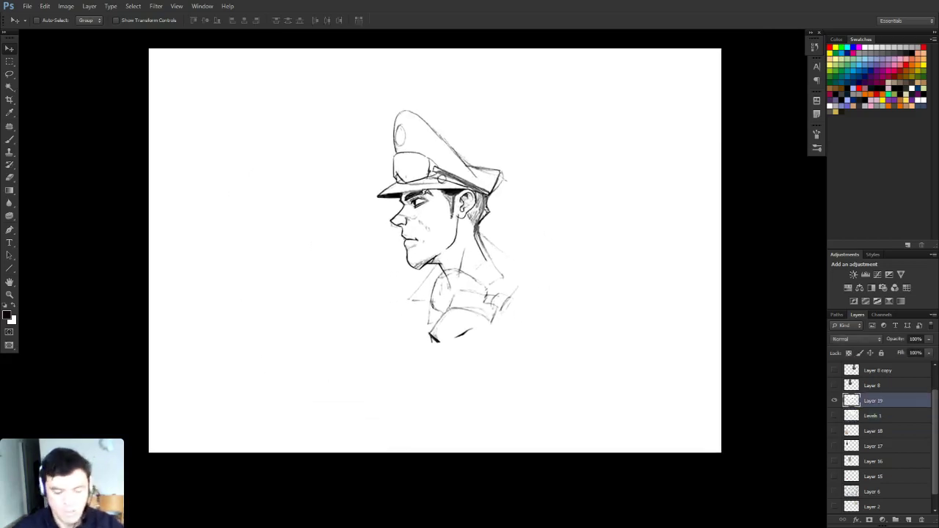
Draw the officer's collar and shoulder outlines with a black brush on a new layer
key("b")
left_click(447, 184, "alt")
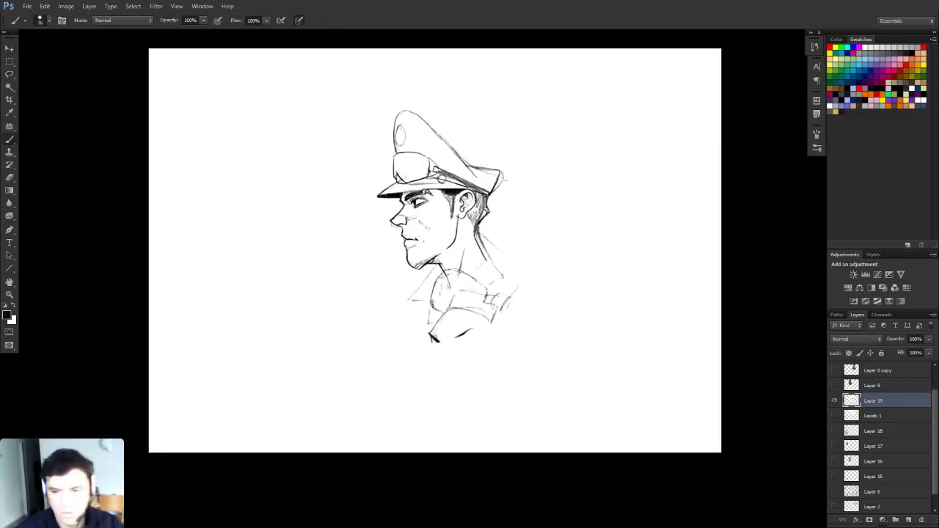
left_click(908, 519)
mouse_move(437, 266)
left_mouse_down()
mouse_move(401, 304)
mouse_move(437, 304)
mouse_move(437, 325)
mouse_move(493, 302)
left_mouse_up()
mouse_move(479, 243)
left_mouse_down()
mouse_move(484, 308)
mouse_move(494, 247)
mouse_move(528, 283)
mouse_move(490, 311)
left_mouse_up()
mouse_move(444, 278)
left_mouse_down()
mouse_move(439, 305)
mouse_move(447, 309)
left_mouse_up()
Select the collar layer together with the officer layer and flip both horizontally so the officer faces right
left_click(874, 416, "shift")
key("ctrl+shift+h")
key("ctrl+shift+h")
key("ctrl+shift+h")
key("ctrl+shift+h")
key("h")
key("h")
key("h")
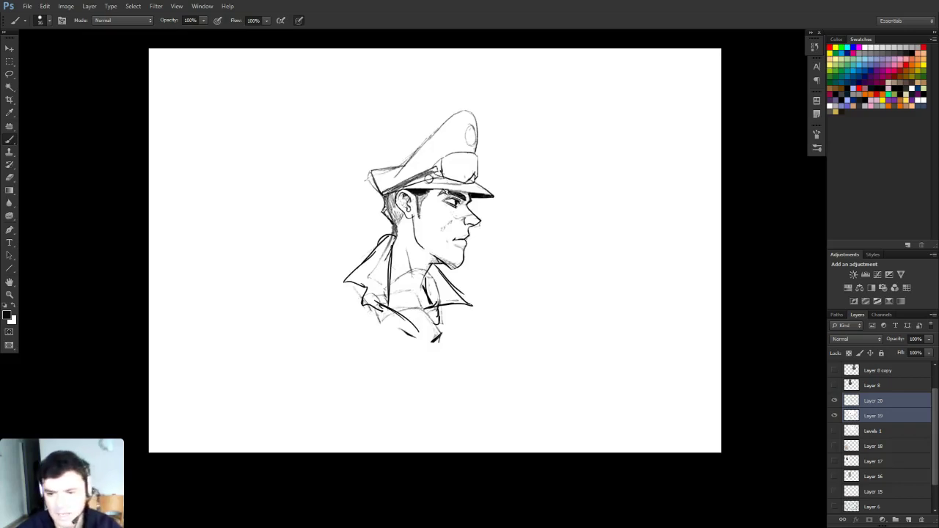
Redraw the front and upper contour of the cap's crown and its badge on the officer layer
left_click(875, 416)
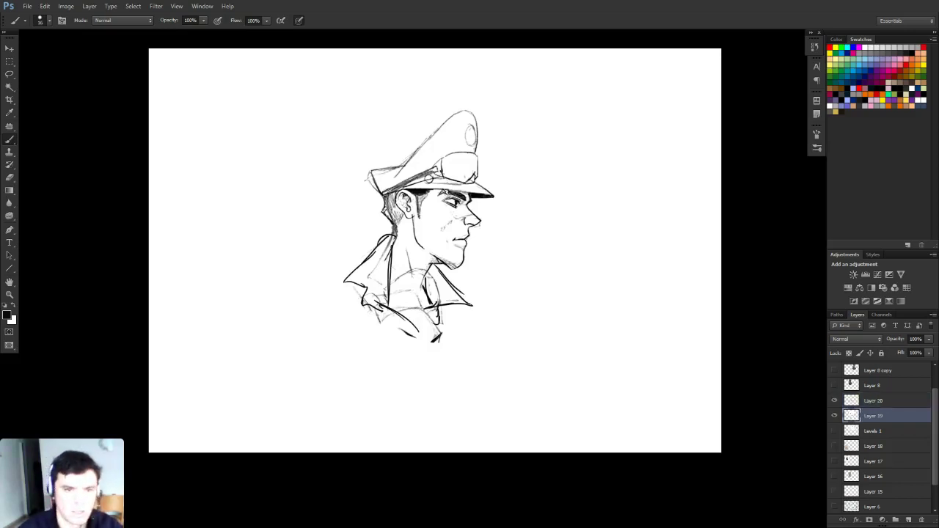
mouse_move(463, 168)
left_mouse_down()
mouse_move(471, 195)
mouse_move(463, 162)
mouse_move(479, 136)
mouse_move(476, 118)
mouse_move(457, 116)
left_mouse_up()
left_click_drag(402, 166, 453, 117)
left_click_drag(422, 147, 465, 115)
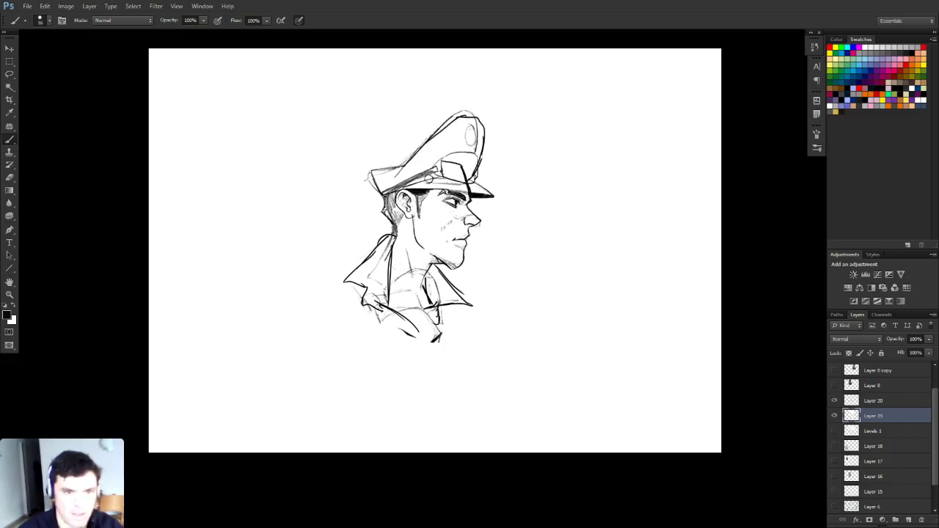
Sketch new brush contours around the rear corner of the cap and along the back of its crown
mouse_move(372, 174)
left_mouse_down()
mouse_move(395, 176)
mouse_move(374, 165)
left_mouse_up()
left_click_drag(376, 167, 403, 167)
mouse_move(385, 169)
left_mouse_down()
mouse_move(402, 168)
mouse_move(368, 175)
left_mouse_up()
mouse_move(368, 177)
left_mouse_down()
mouse_move(398, 179)
mouse_move(389, 177)
mouse_move(404, 168)
mouse_move(391, 176)
left_mouse_up()
left_click_drag(386, 175, 431, 143)
Draw darker strokes from the cap's band down the back of the head to the nape
mouse_move(423, 145)
left_mouse_down()
mouse_move(443, 142)
mouse_move(394, 166)
mouse_move(388, 208)
left_mouse_up()
mouse_move(389, 184)
left_mouse_down()
mouse_move(382, 216)
mouse_move(396, 235)
mouse_move(390, 245)
left_mouse_up()
left_click_drag(396, 226, 393, 242)
Flip Layer 20 and Layer 19 together back and forth to examine the redrawn cap in both orientations
left_click(880, 401, "shift")
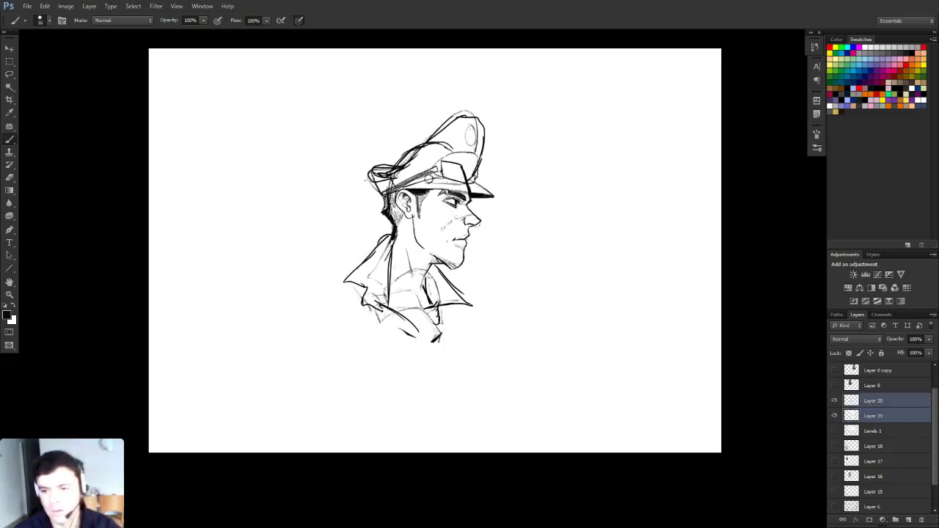
key("ctrl+shift+h")
key("ctrl+shift+h")
key("ctrl+shift+h")
key("ctrl+shift+h")
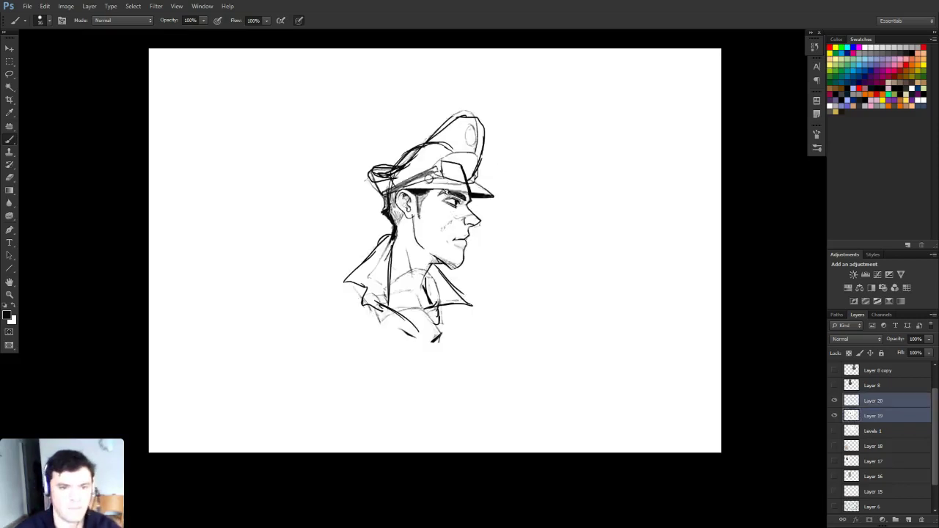
key("h")
key("h")
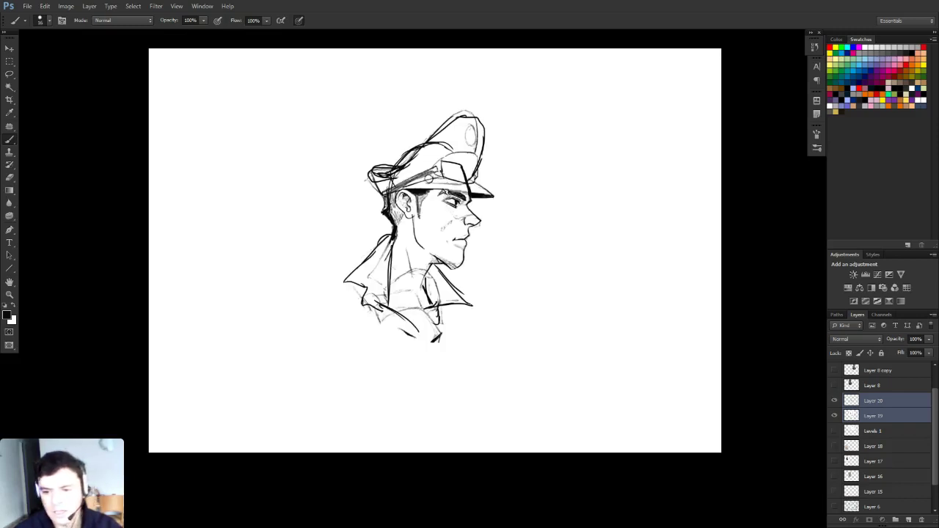
Toggle the visibility of Layer 20 and Layer 19 to compare the collar strokes with the officer sketch
left_click(874, 400)
left_click(835, 401)
left_click(835, 400)
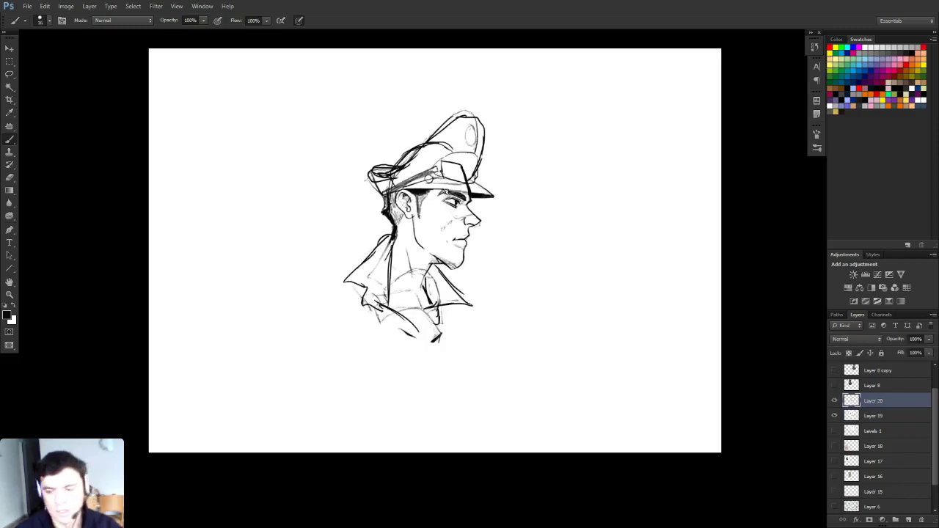
left_click(874, 416)
left_click(835, 400)
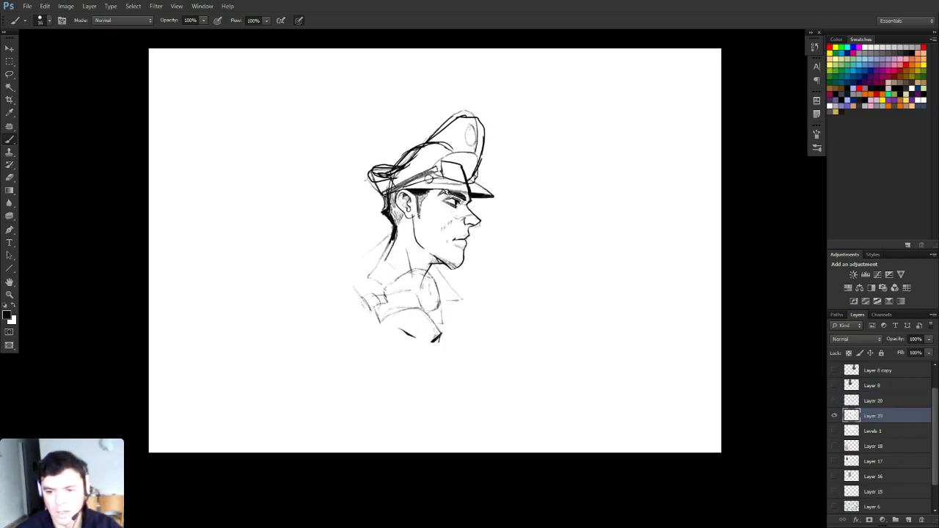
left_click(835, 401)
left_click(834, 416, "alt")
left_click(835, 415, "alt")
Undo the recent layer flips and the latest strokes on the cap's crown and the back of the head
key("ctrl+alt+z")
key("ctrl+alt+z")
key("ctrl+alt+z")
key("ctrl+alt+z")
key("ctrl+alt+z")
key("ctrl+alt+z")
key("ctrl+alt+z")
key("ctrl+alt+z")
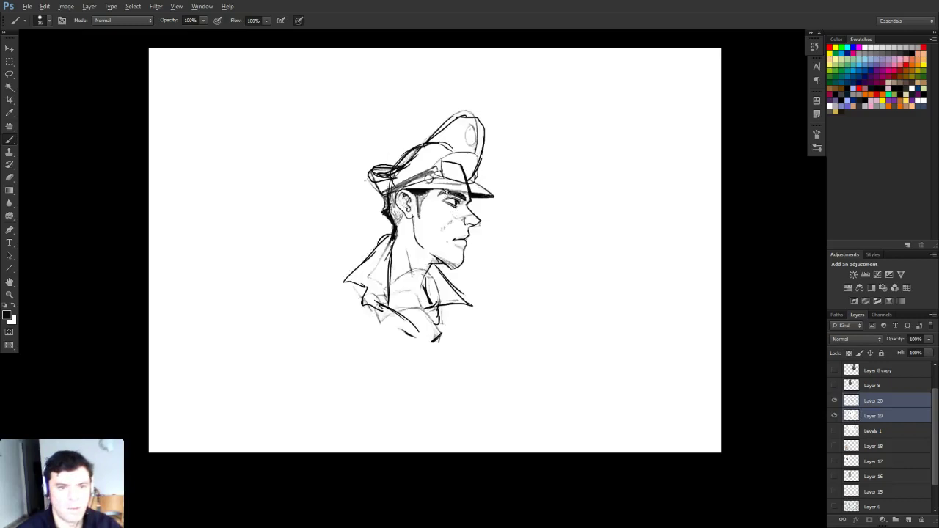
key("ctrl+alt+z")
key("ctrl+alt+z")
key("ctrl+alt+z")
key("ctrl+alt+z")
key("ctrl+alt+z")
key("ctrl+alt+z")
key("ctrl+alt+z")
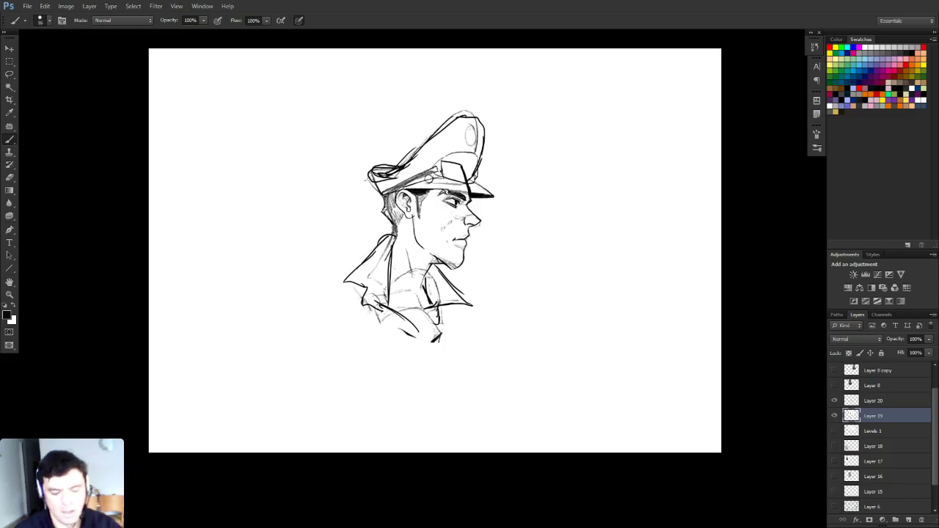
Paste a fresh copy of the original officer sketch and delete Layer 19 and Layer 20
key("ctrl+v")
left_click(880, 431)
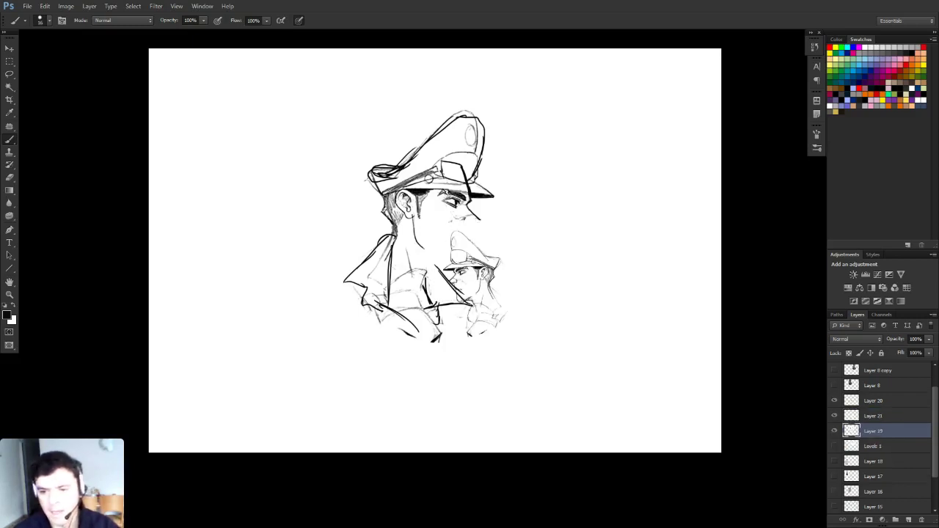
left_click(880, 400, "ctrl")
key("Delete")
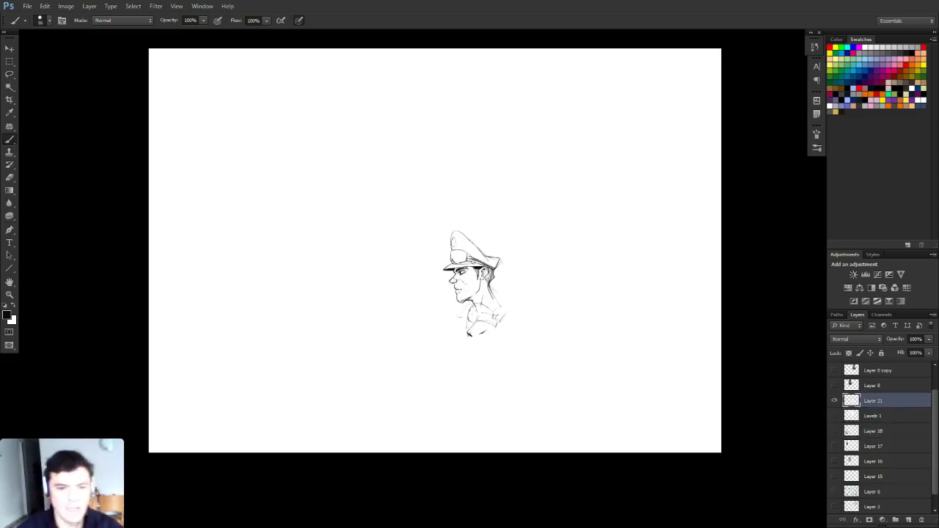
Move the pasted officer sketch on Layer 21 up and slightly left toward the middle of the canvas
key("v")
right_click(488, 269)
left_click(493, 273)
left_click_drag(487, 275, 463, 218)
Scale the officer sketch on Layer 21 up to about 241% with Free Transform
key("z")
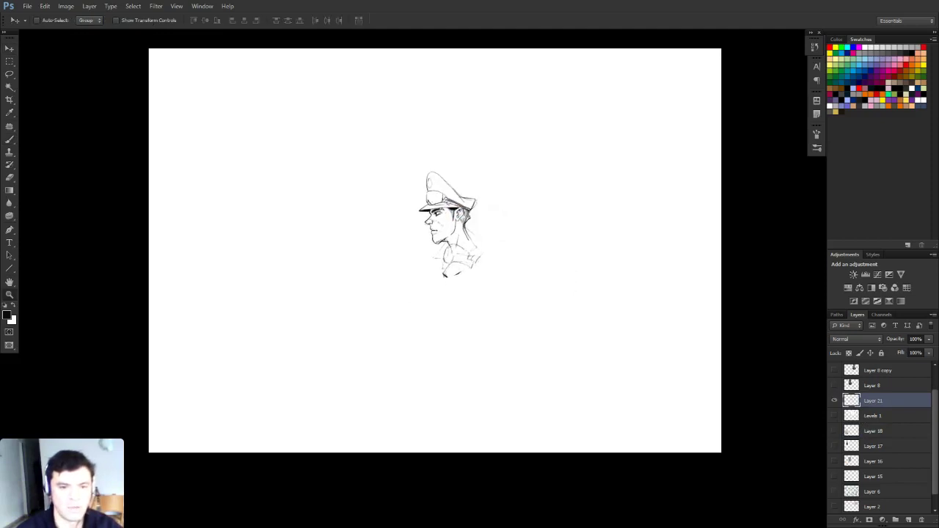
left_click(490, 252)
mouse_move(491, 252)
left_mouse_down()
mouse_move(535, 254)
mouse_move(558, 301)
mouse_move(582, 305)
left_mouse_up()
key("ctrl+t")
left_click_drag(533, 291, 622, 417)
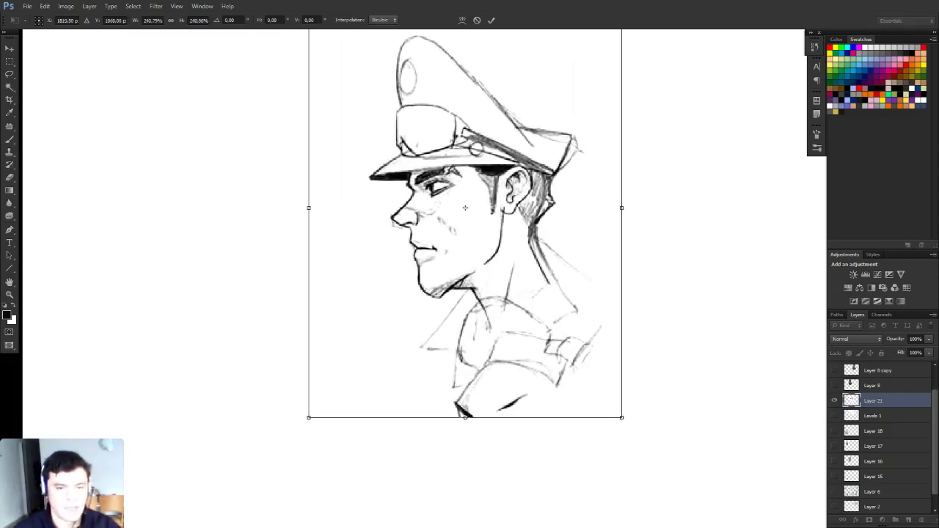
key("Return")
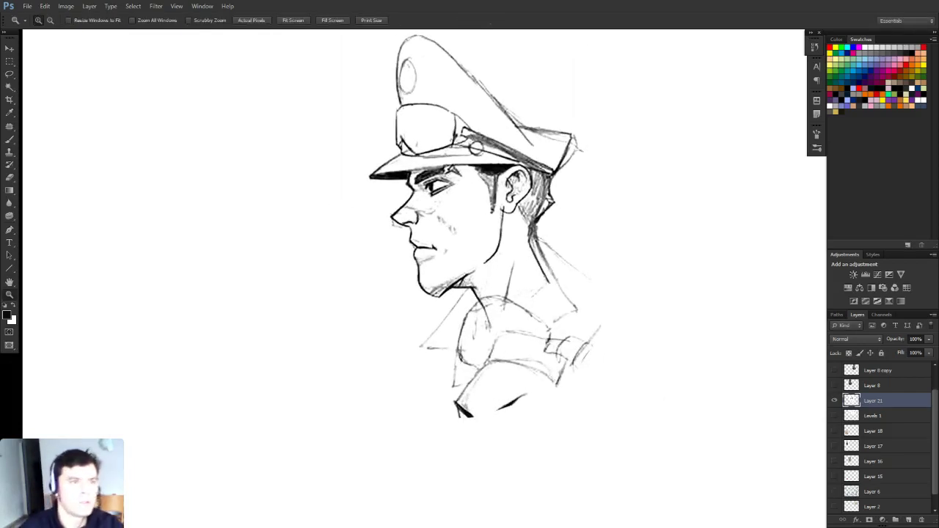
Open the Liquify filter on Layer 21 and nudge the chin, jaw, nape and rear edge of the cap inward
left_click(156, 6)
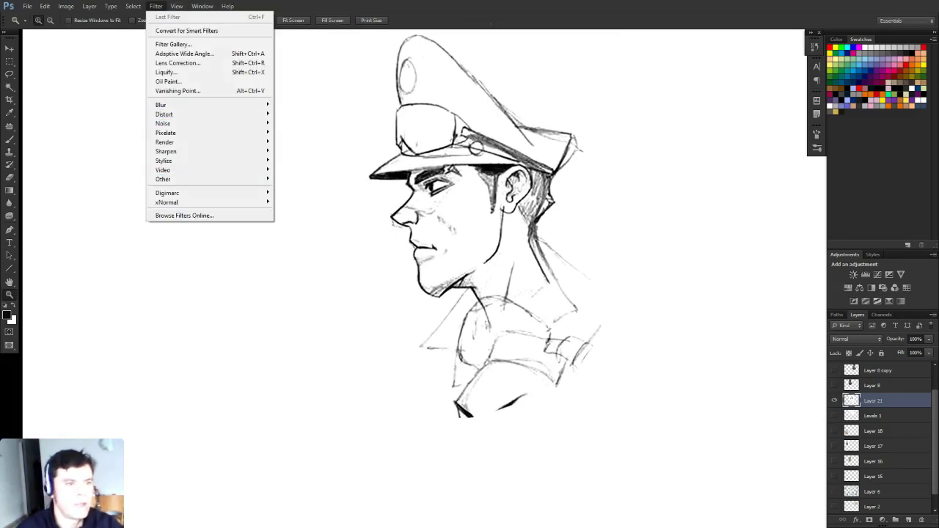
left_click(169, 72)
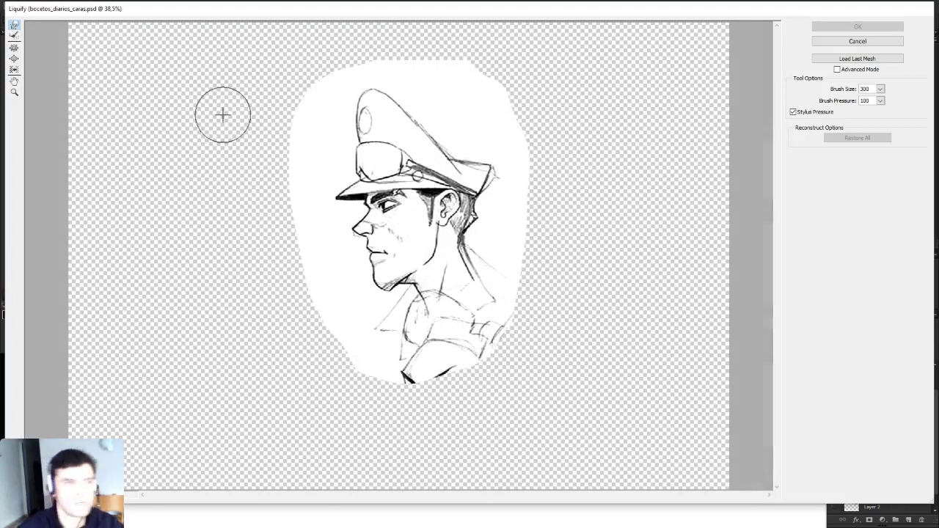
left_click_drag(388, 289, 377, 275)
mouse_move(436, 265)
left_mouse_down()
mouse_move(432, 258)
mouse_move(412, 288)
left_mouse_up()
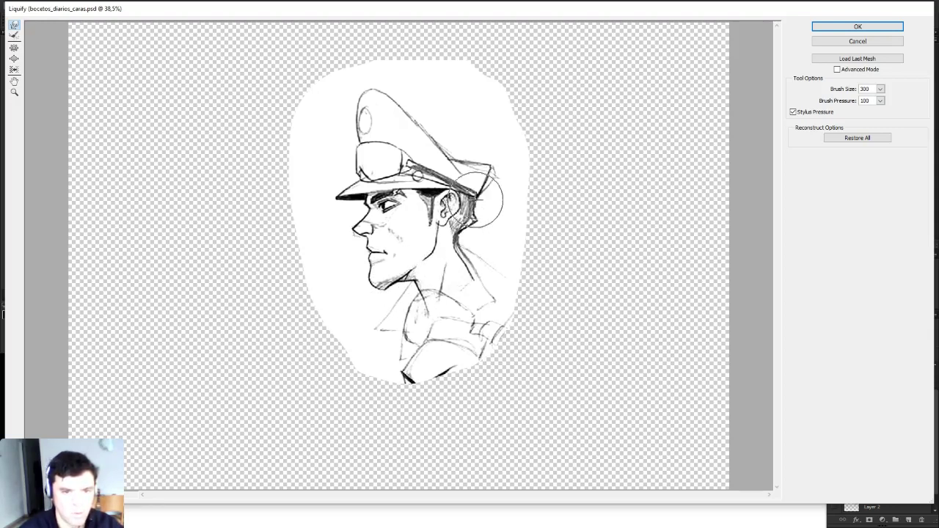
left_click_drag(486, 194, 476, 183)
Warp the cap's crown into a fuller, rounder shape and push its front edge and badge area forward
mouse_move(362, 104)
left_mouse_down()
mouse_move(340, 109)
mouse_move(348, 132)
left_mouse_up()
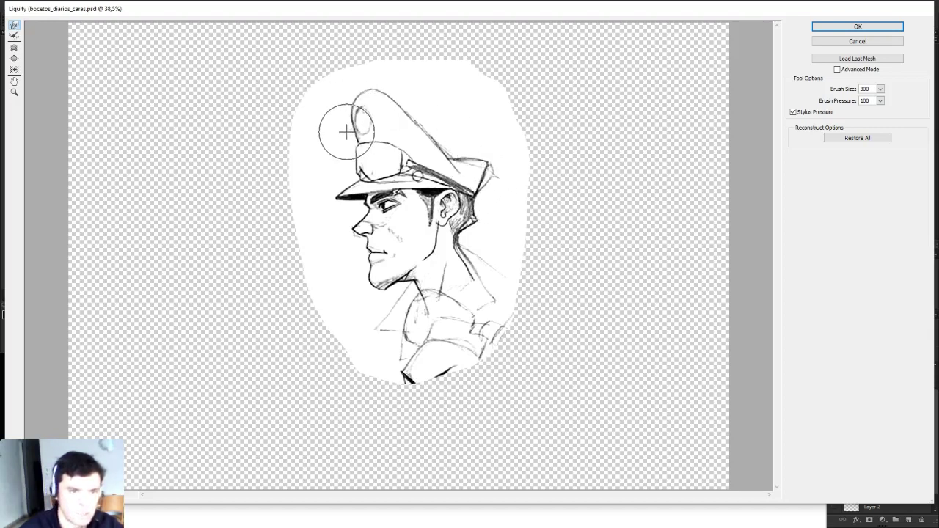
mouse_move(360, 98)
left_mouse_down()
mouse_move(397, 98)
mouse_move(382, 90)
mouse_move(422, 128)
left_mouse_up()
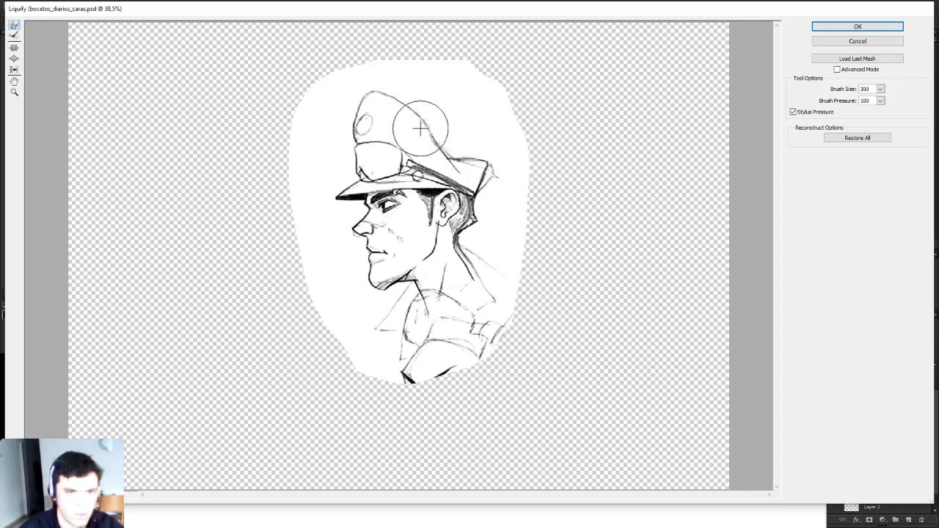
mouse_move(342, 143)
left_mouse_down()
mouse_move(356, 106)
mouse_move(345, 156)
left_mouse_up()
Refine the nose, nape and lower jaw with the warp brush and apply the Liquify changes
mouse_move(354, 230)
left_mouse_down()
mouse_move(365, 228)
mouse_move(345, 227)
mouse_move(409, 235)
mouse_move(425, 268)
mouse_move(413, 286)
mouse_move(414, 278)
left_mouse_up()
mouse_move(472, 262)
left_mouse_down()
mouse_move(463, 264)
mouse_move(474, 274)
left_mouse_up()
left_click_drag(478, 198, 475, 200)
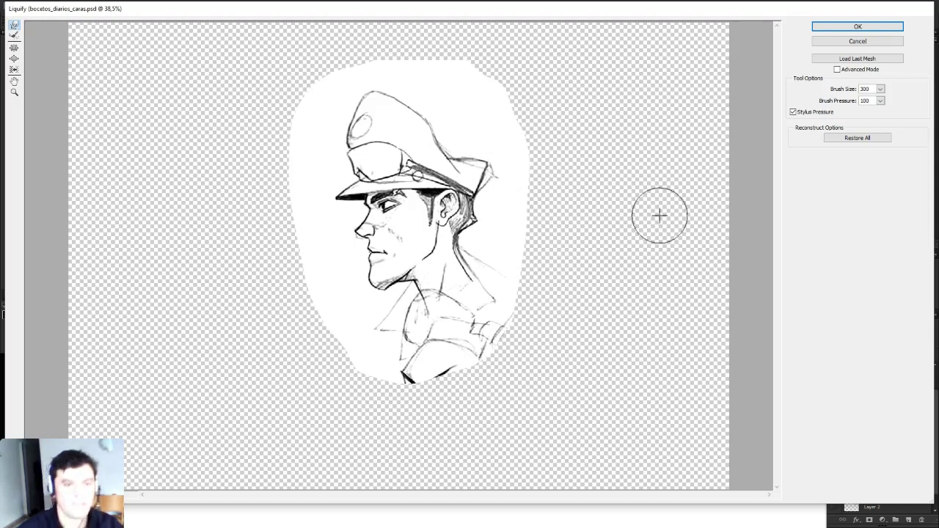
mouse_move(341, 241)
left_mouse_down()
mouse_move(374, 273)
mouse_move(377, 245)
mouse_move(366, 254)
mouse_move(364, 287)
mouse_move(416, 273)
mouse_move(391, 275)
mouse_move(409, 288)
mouse_move(413, 254)
mouse_move(419, 260)
mouse_move(407, 286)
mouse_move(416, 280)
mouse_move(389, 295)
mouse_move(400, 291)
mouse_move(406, 283)
mouse_move(382, 276)
mouse_move(386, 295)
mouse_move(402, 273)
mouse_move(442, 284)
mouse_move(404, 264)
mouse_move(405, 273)
mouse_move(421, 248)
left_mouse_up()
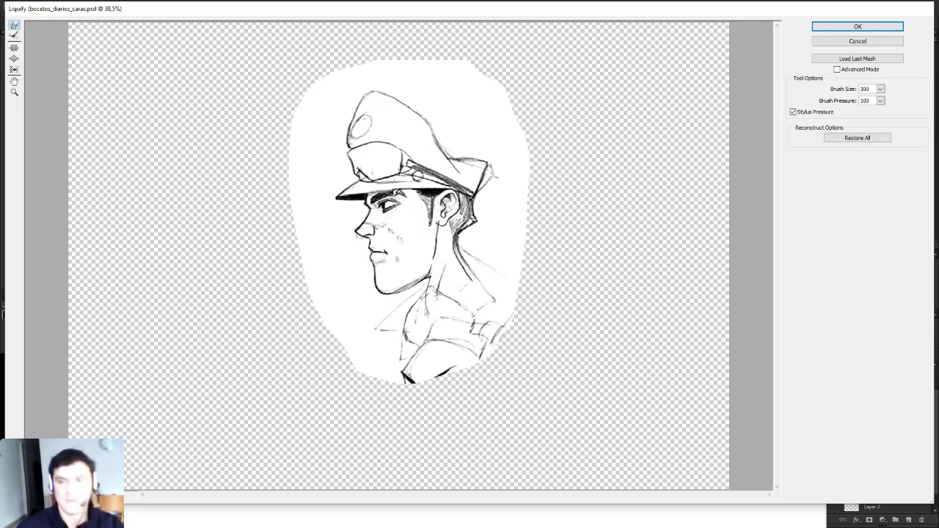
left_click(858, 26)
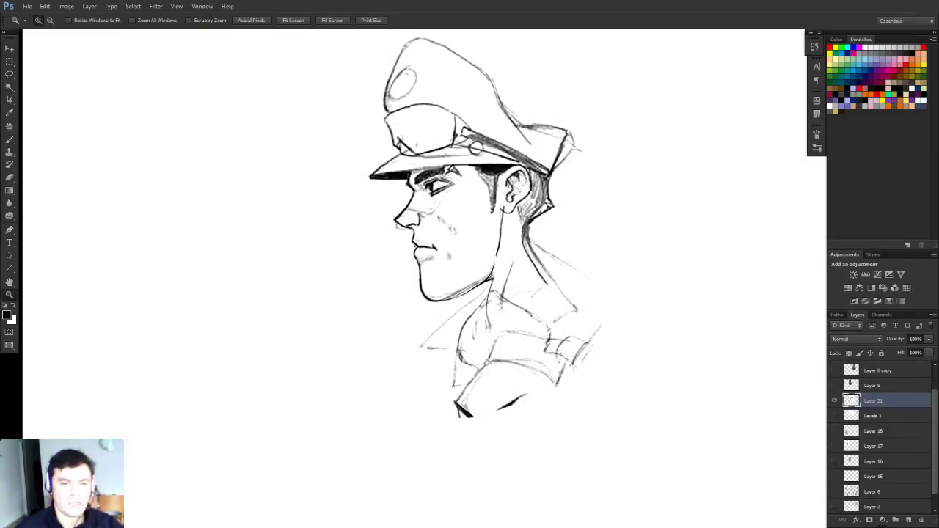
Toggle the Liquify correction off and on to compare the officer sketch before and after
key("ctrl+z")
key("ctrl+z")
key("ctrl+z")
key("ctrl+z")
key("ctrl+minus")
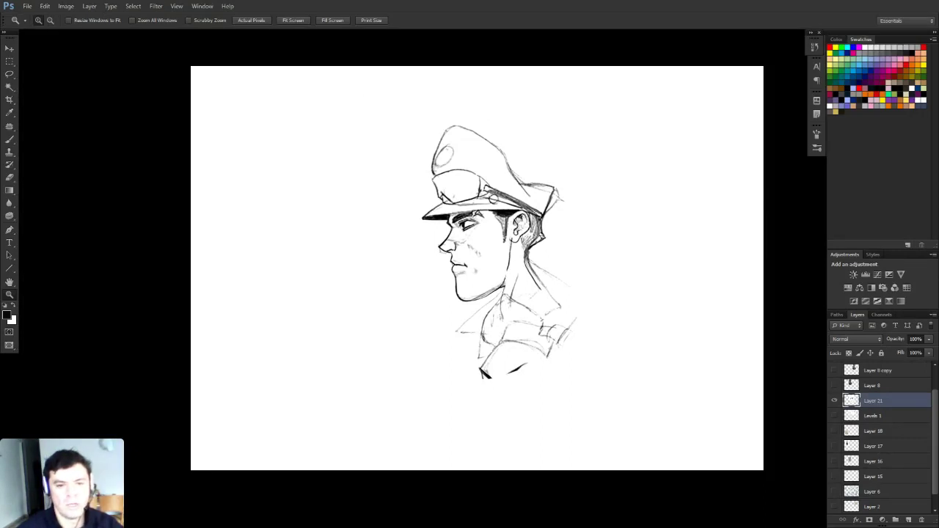
left_click_drag(484, 257, 423, 254)
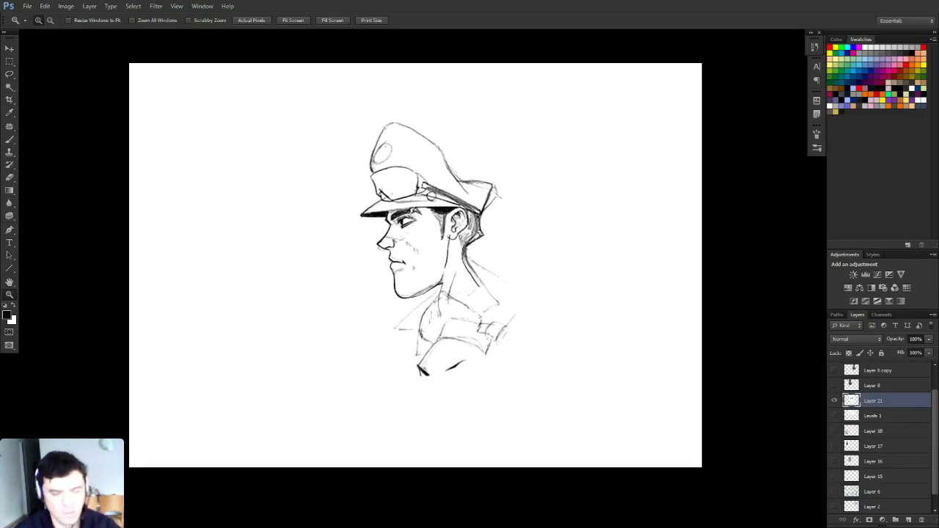
Flip the corrected officer sketch horizontally back and forth to check it in both orientations
key("ctrl+shift+h")
key("ctrl+shift+h")
key("ctrl+shift+h")
key("ctrl+shift+h")
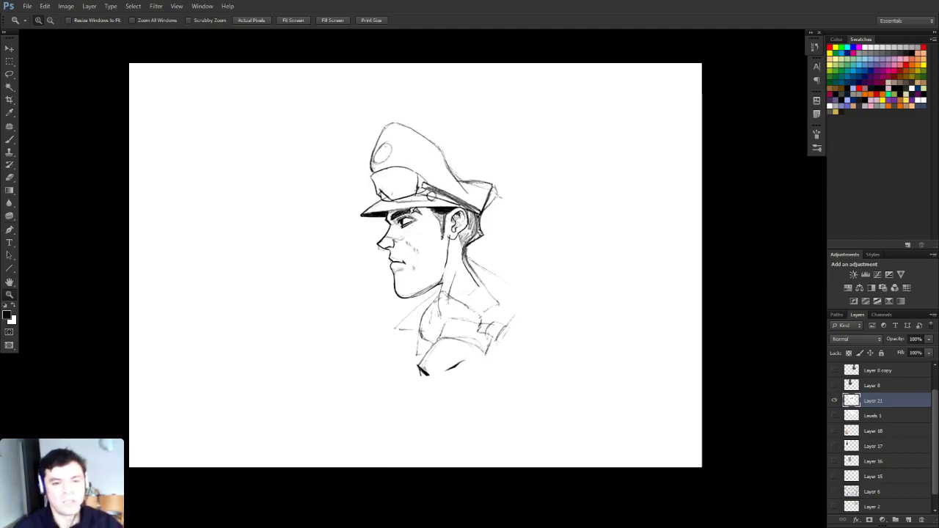
left_click(499, 212)
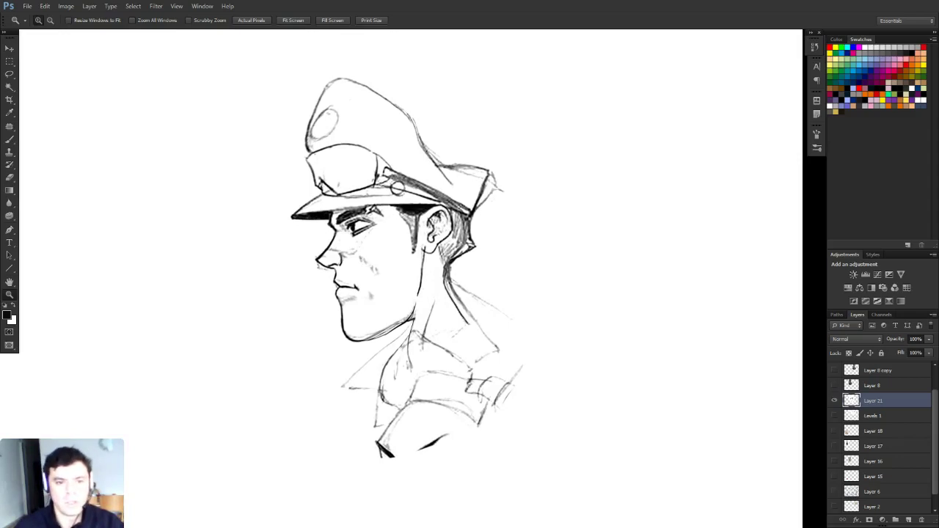
key("l")
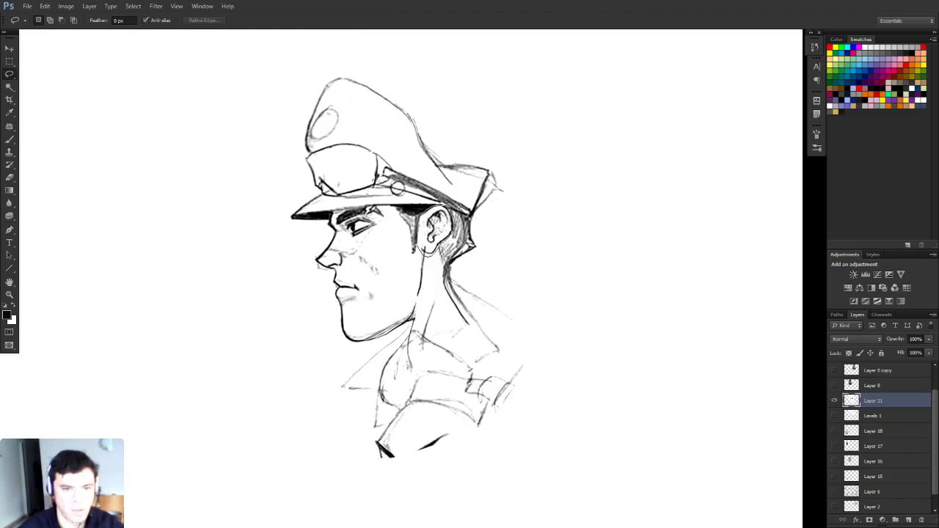
left_click_drag(423, 250, 418, 247)
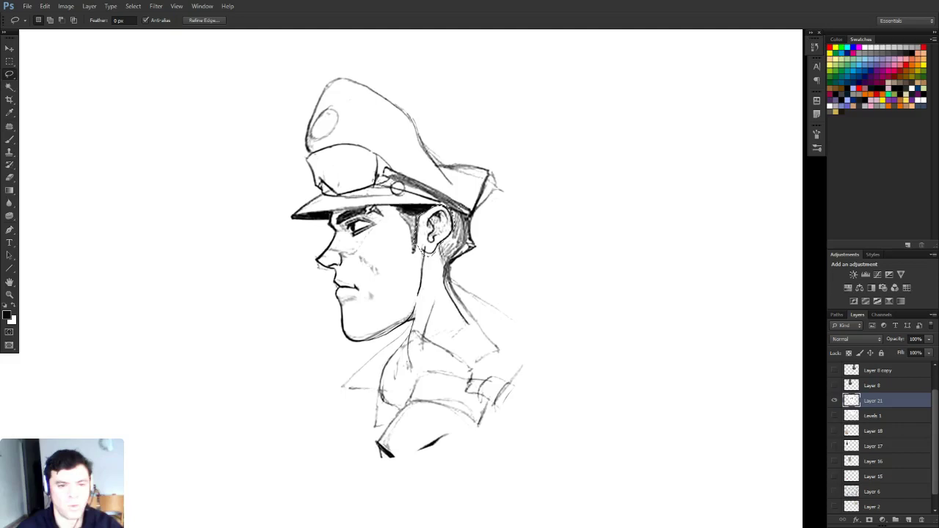
key("ctrl+j")
key("v")
mouse_move(437, 227)
left_mouse_down()
mouse_move(557, 185)
mouse_move(608, 204)
mouse_move(469, 264)
mouse_move(440, 228)
left_mouse_up()
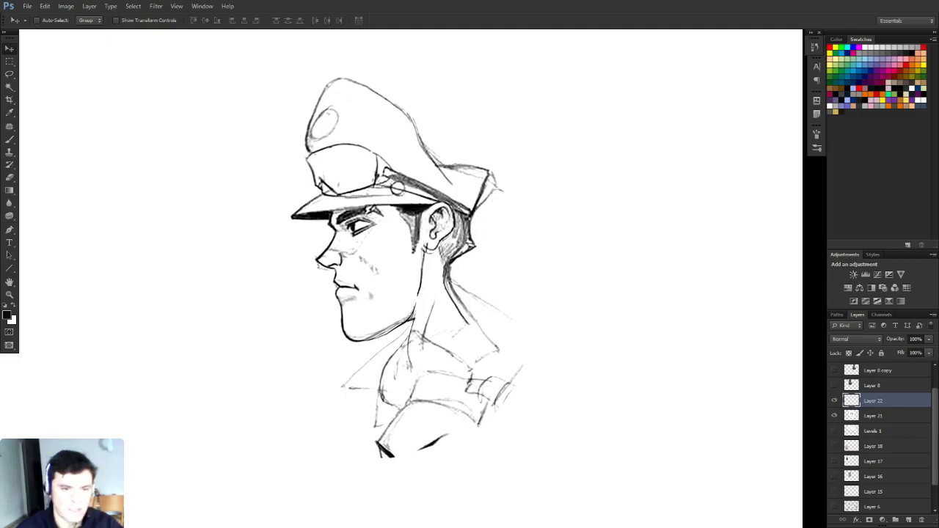
key("ctrl+alt+z")
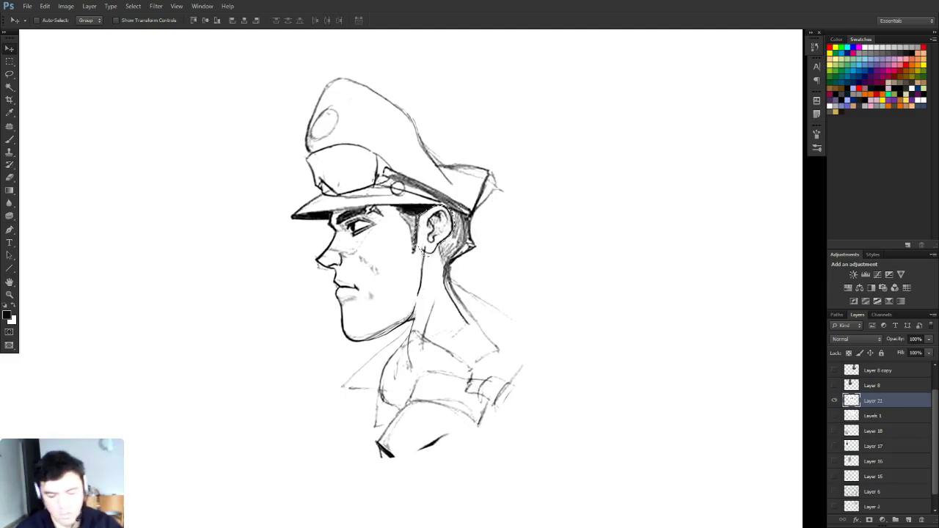
key("l")
key("ctrl+d")
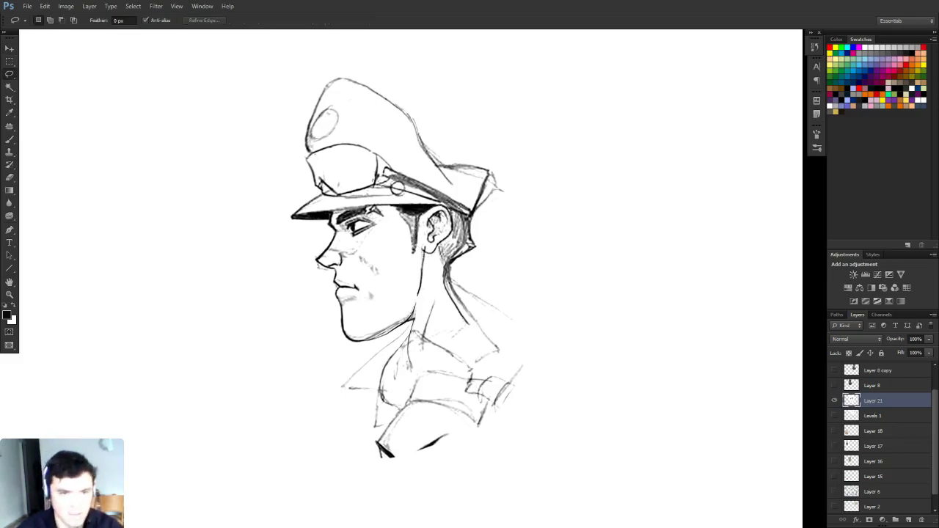
Lasso the officer's ear and the hair behind it, copy them to a new layer and shift the copy slightly up and back
mouse_move(444, 254)
left_mouse_down()
mouse_move(462, 211)
mouse_move(449, 237)
mouse_move(449, 218)
mouse_move(447, 237)
mouse_move(475, 194)
left_mouse_up()
key("ctrl+j")
key("v")
key("ctrl+t")
mouse_move(450, 224)
left_mouse_down()
mouse_move(452, 236)
mouse_move(460, 216)
left_mouse_up()
key("Return")
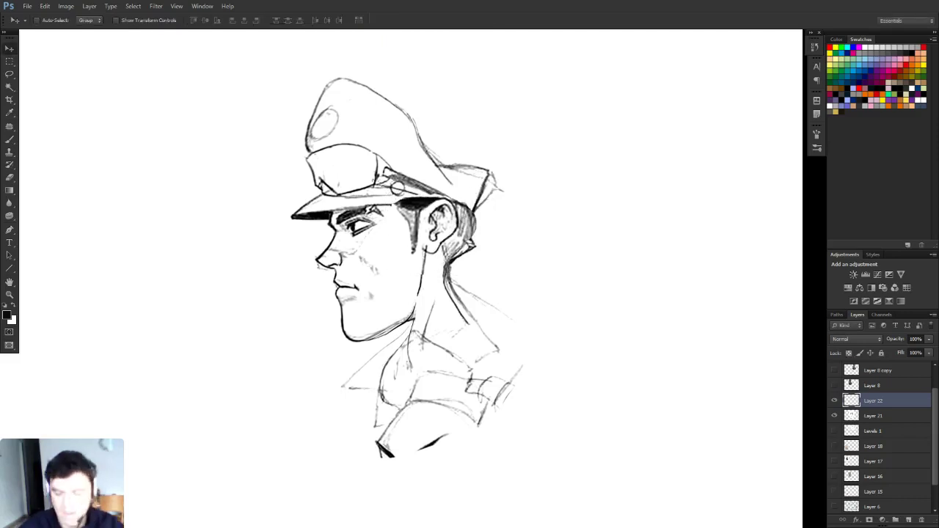
Make Layer 6 with the other character heads visible behind the officer sketch
key("z")
key("ctrl+minus")
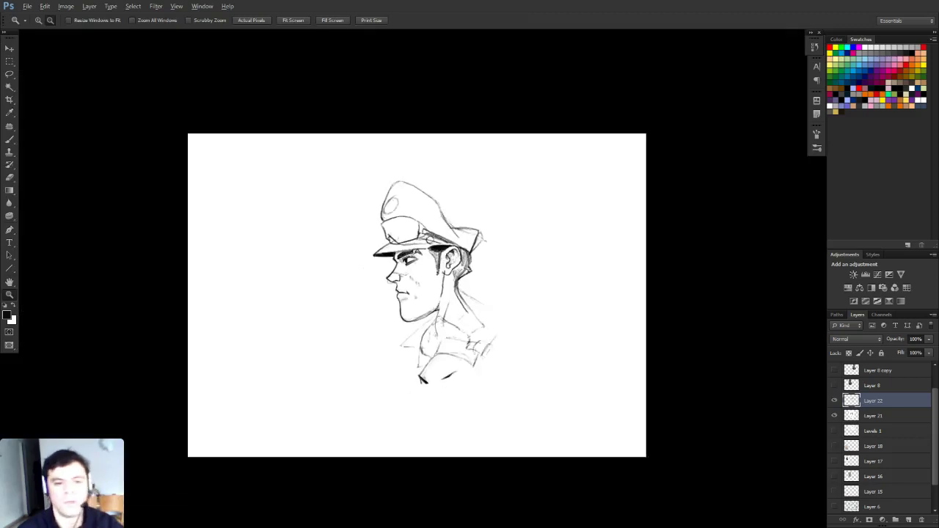
scroll(863, 367, "down", 2)
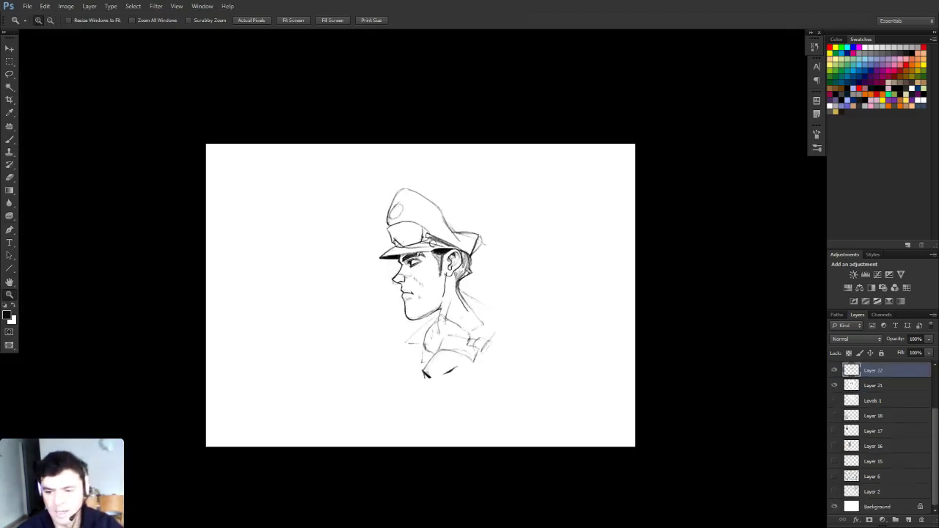
left_click(835, 492)
left_click(835, 477)
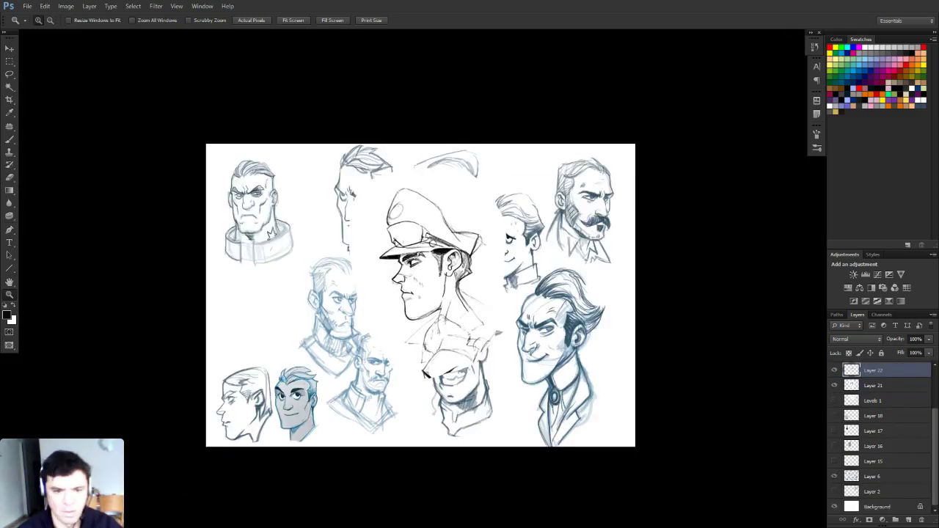
Lasso the ear of the smirking man with swept-back hair on Layer 6 and copy it to a new layer
left_click(583, 333)
key("l")
left_click(873, 477)
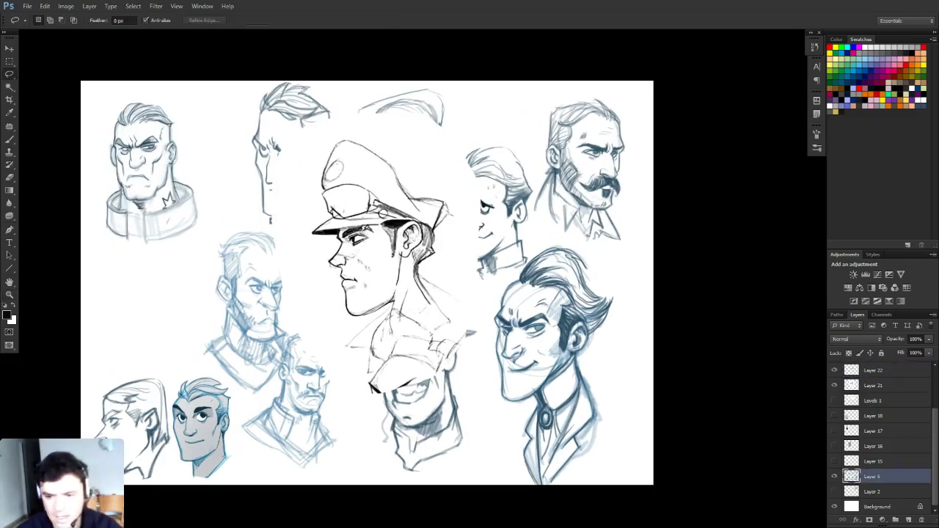
left_click_drag(587, 314, 586, 315)
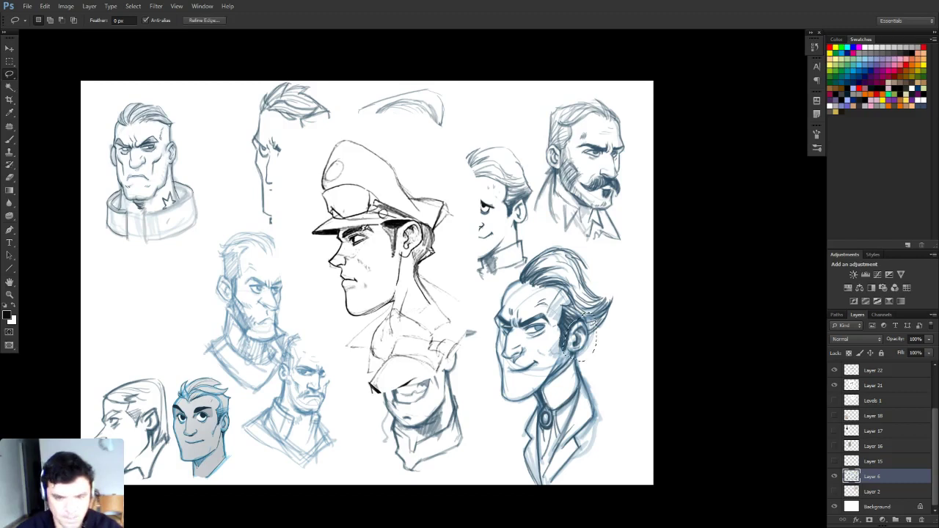
key("ctrl+j")
key("v")
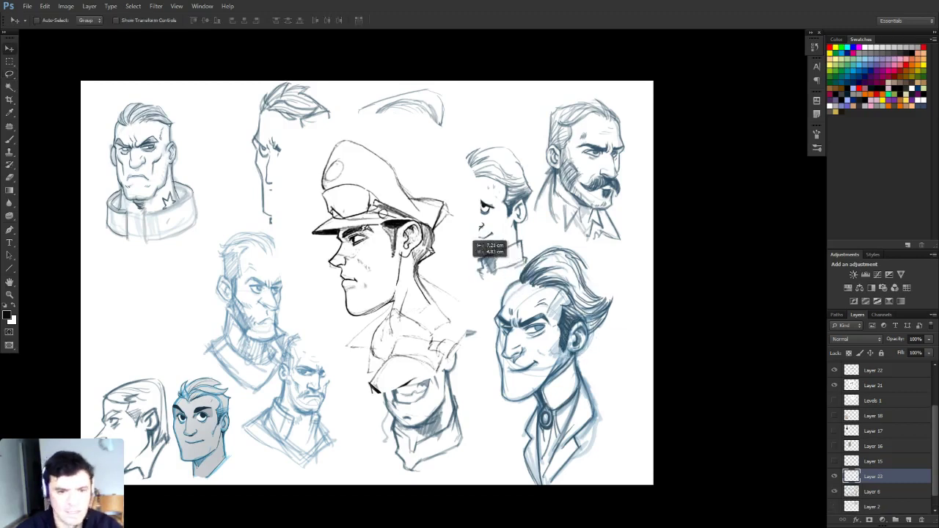
Hide Layer 6, raise the copied ear above Layer 22 and position it over the officer's ear
left_click(834, 492)
left_click_drag(874, 477, 874, 364)
key("z")
left_click(434, 250)
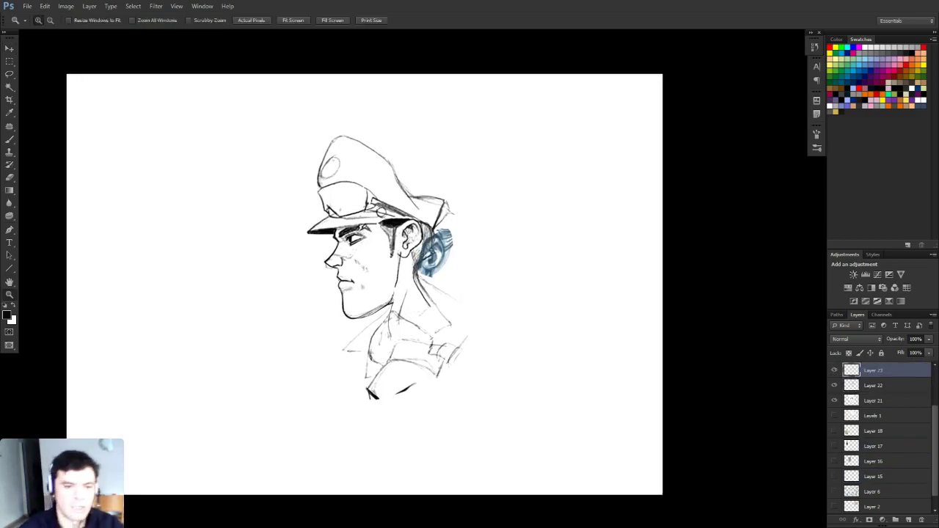
left_click(434, 250)
key("v")
mouse_move(458, 270)
left_mouse_down()
mouse_move(404, 244)
mouse_move(414, 238)
mouse_move(438, 264)
left_mouse_up()
Erase the leftover strokes around the copied blue ear so only its outline and interior remain
key("e")
right_click(436, 209)
left_click(465, 234)
mouse_move(434, 203)
left_mouse_down()
mouse_move(447, 238)
mouse_move(435, 211)
left_mouse_up()
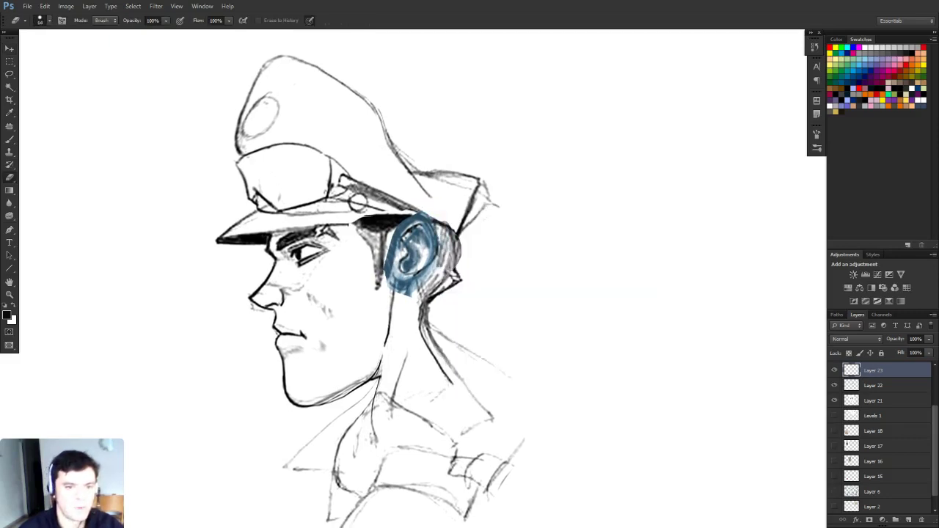
left_click_drag(393, 292, 430, 284)
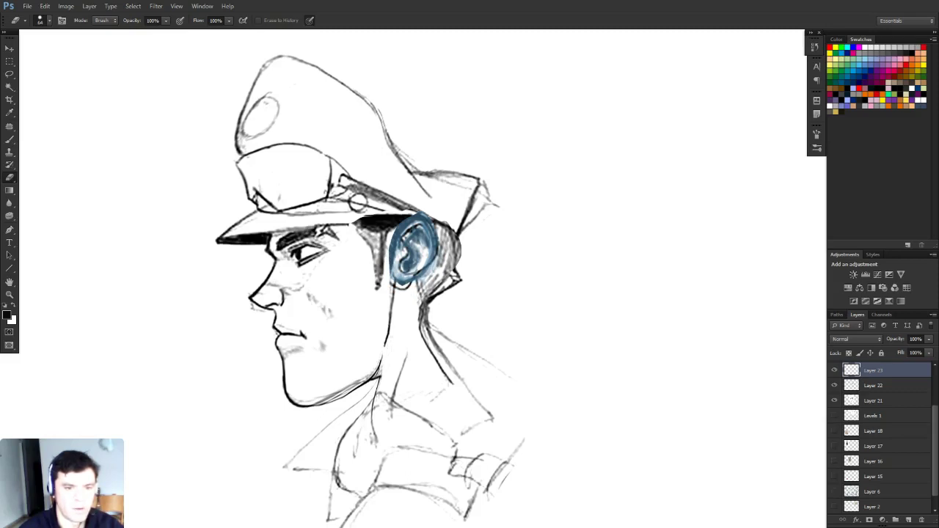
Examine the copied ear against the whole head and delete its layer, Layer 23
key("z")
left_click(502, 296, "alt")
left_click(502, 296, "alt")
left_click(502, 296, "alt")
key("v")
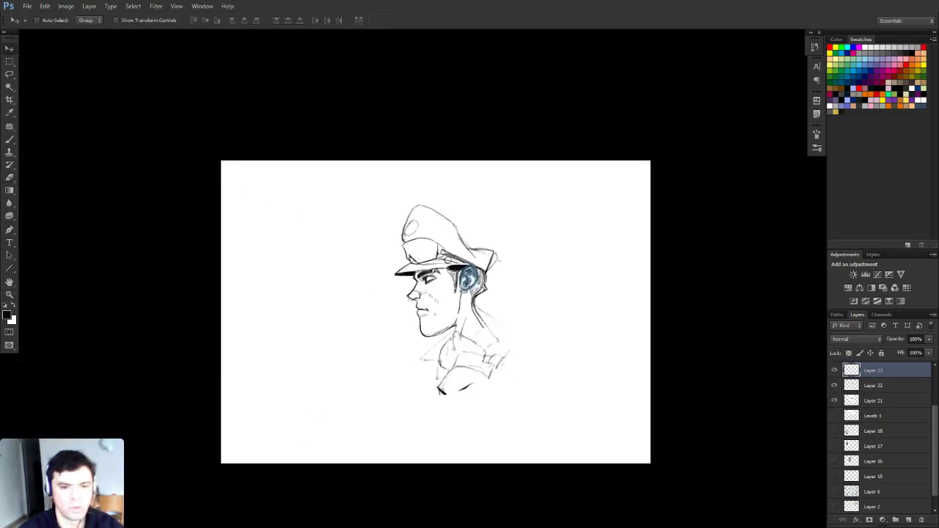
left_click_drag(500, 306, 533, 318)
key("Delete")
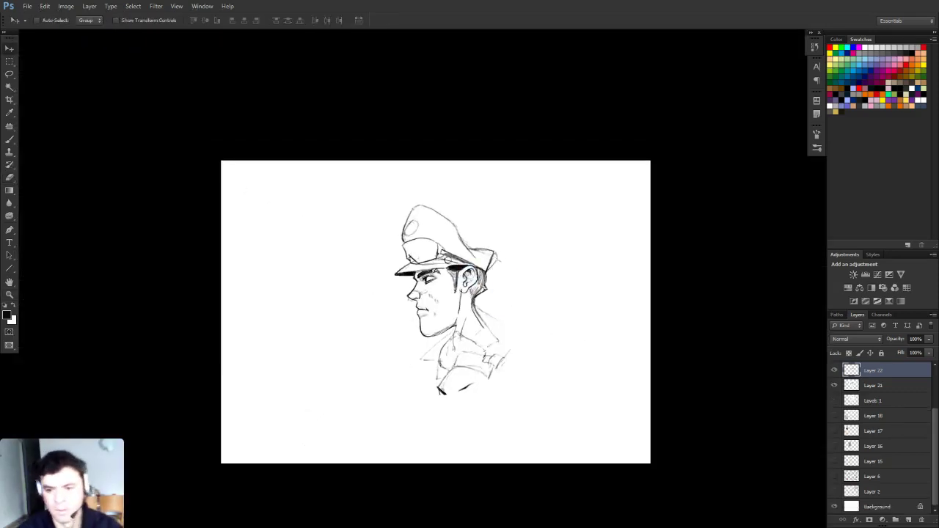
Merge Layer 22 with Layer 21 and duplicate the merged officer sketch side by side
key("ctrl+e")
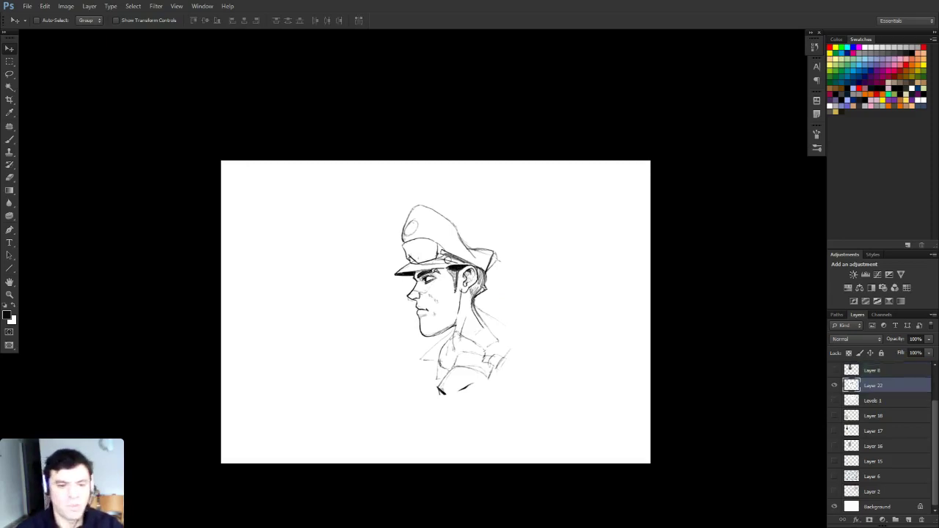
mouse_move(427, 284)
left_mouse_down()
mouse_move(312, 287)
mouse_move(469, 288)
mouse_move(426, 284)
left_mouse_up()
key("z")
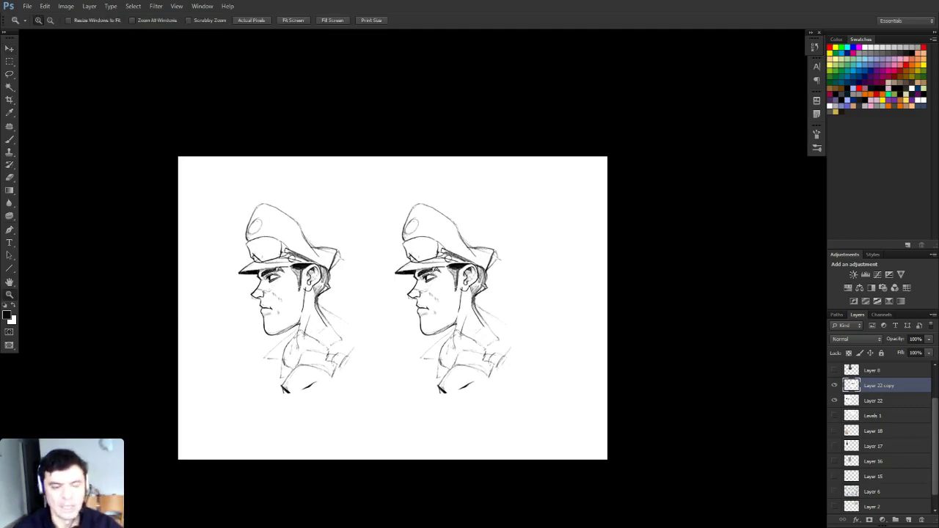
Sketch a thick black uniform collar with overlapping flaps around the neck of the duplicated officer on Layer 22 copy
key("b")
key("z")
left_click(429, 279)
left_click(429, 279)
left_click_drag(429, 278, 444, 255)
key("b")
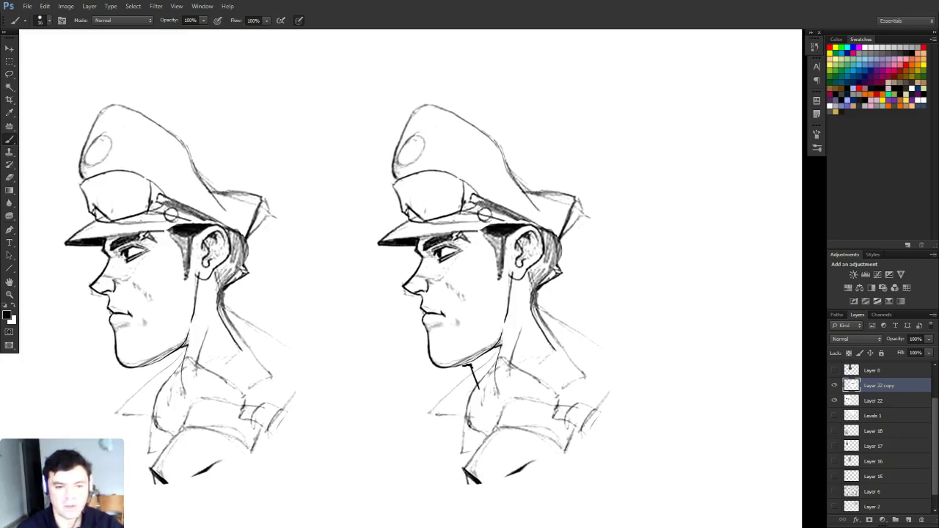
mouse_move(444, 388)
left_mouse_down()
mouse_move(452, 415)
mouse_move(475, 368)
left_mouse_up()
mouse_move(474, 370)
left_mouse_down()
mouse_move(429, 395)
mouse_move(453, 439)
mouse_move(480, 372)
mouse_move(491, 433)
mouse_move(538, 393)
left_mouse_up()
mouse_move(538, 394)
left_mouse_down()
mouse_move(489, 364)
mouse_move(477, 371)
left_mouse_up()
left_click_drag(462, 382, 473, 374)
left_click_drag(516, 353, 537, 392)
mouse_move(511, 364)
left_mouse_down()
mouse_move(535, 391)
mouse_move(556, 332)
left_mouse_up()
mouse_move(567, 376)
left_mouse_down()
mouse_move(536, 391)
mouse_move(569, 356)
left_mouse_up()
left_click_drag(555, 331, 572, 370)
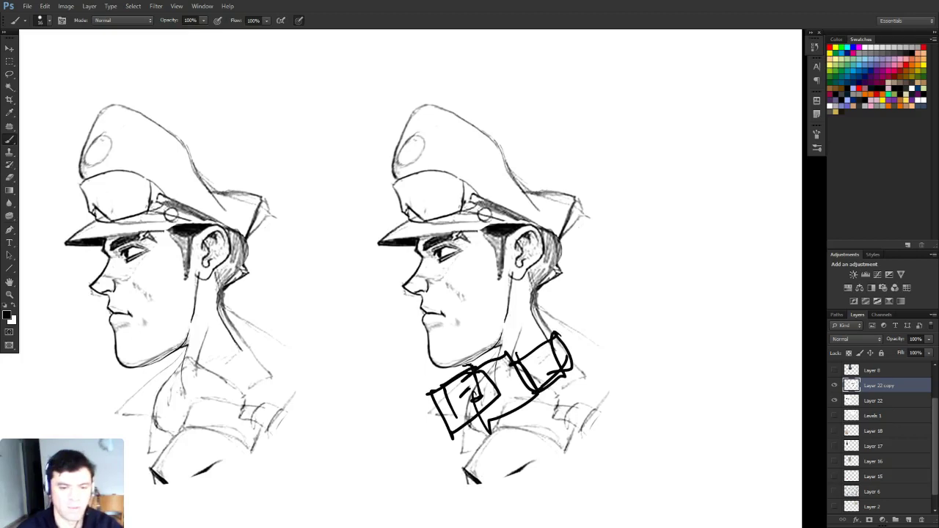
left_click_drag(438, 400, 524, 372)
left_click_drag(517, 365, 521, 406)
left_click_drag(524, 410, 455, 437)
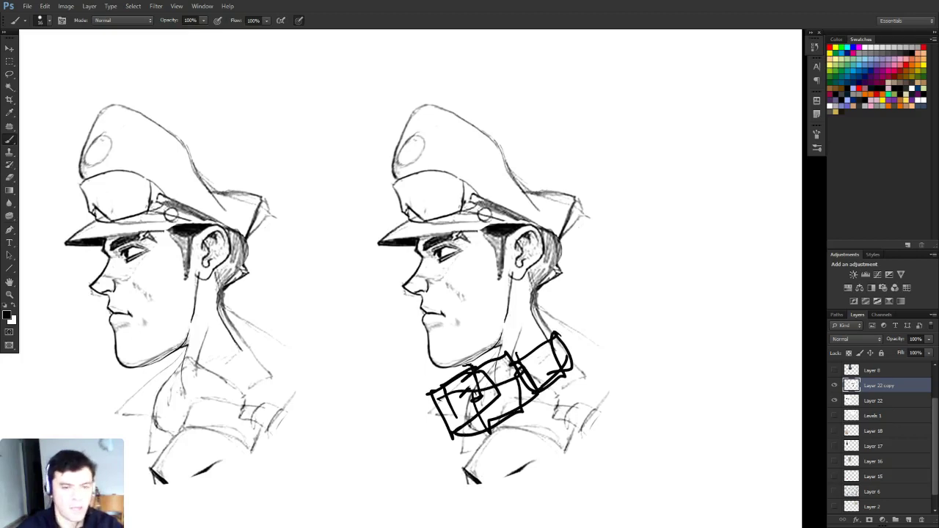
Shift the collared officer slightly left and duplicate it to its right as a third sketch
key("z")
left_click(381, 346, "alt")
left_click_drag(382, 346, 450, 320)
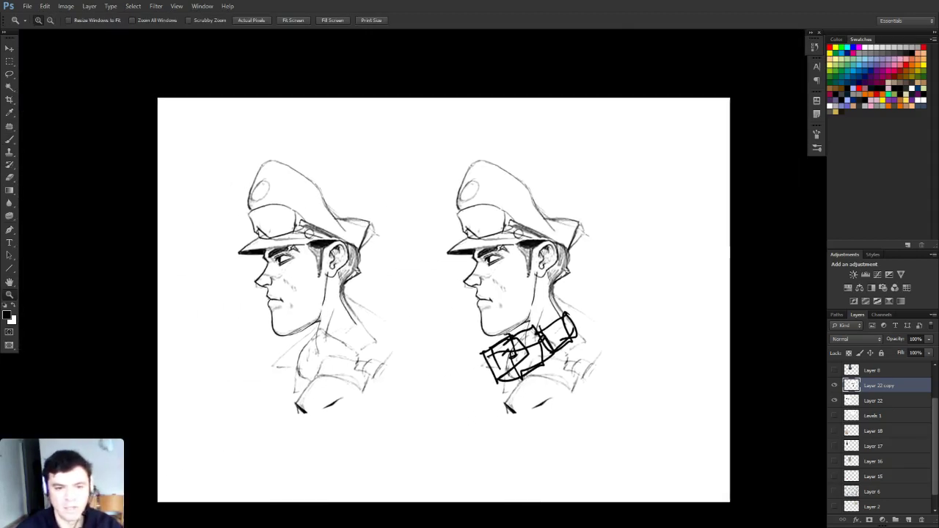
key("v")
left_click_drag(576, 325, 551, 301)
left_click_drag(481, 297, 650, 297, "alt")
Move each of the three officer sketches left so that all of them fit inside the canvas
right_click(303, 270)
left_click(330, 284)
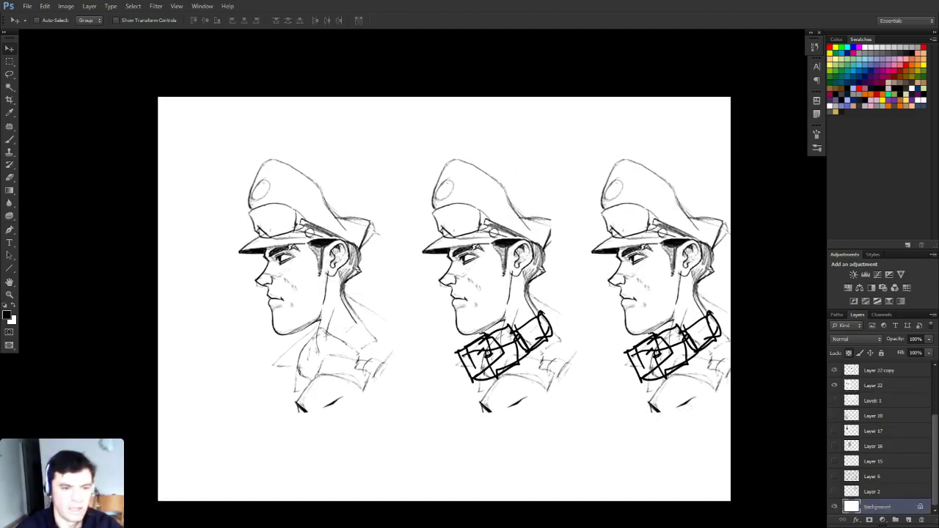
right_click(322, 240)
left_click(348, 247)
left_click_drag(352, 254, 296, 254)
right_click(505, 238)
left_click(545, 245)
left_click_drag(546, 244, 513, 244)
right_click(675, 242)
left_click(693, 248)
left_click_drag(692, 247, 660, 248)
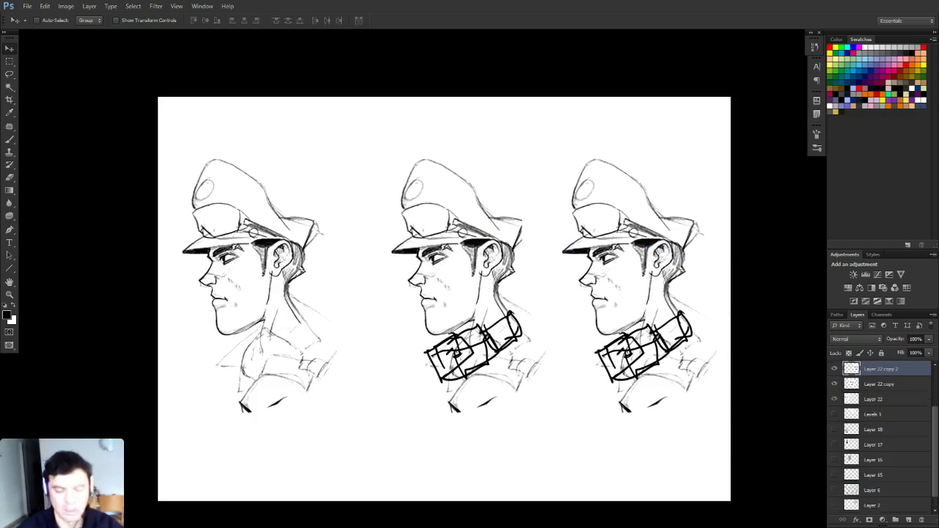
Set the eraser's brush size to 94 px
key("e")
right_click(521, 215)
left_click_drag(559, 240, 574, 240)
key("Return")
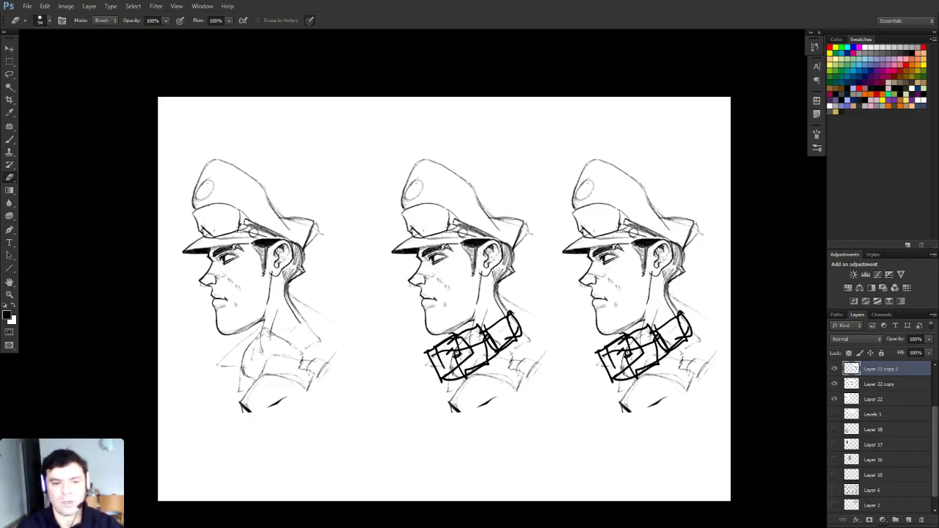
Paint a thick black shadow beneath the earlobe of the third officer and compare it with the other sketches
key("z")
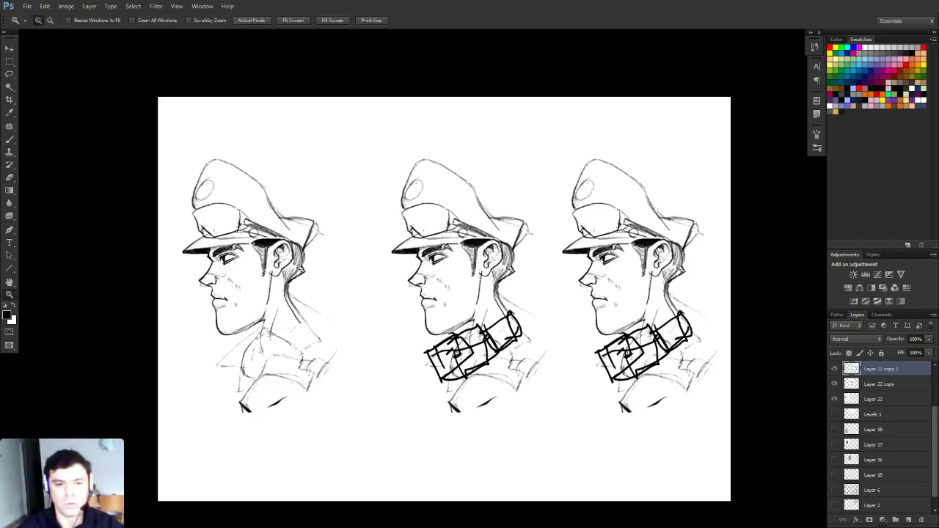
left_click(633, 286)
left_click_drag(633, 286, 541, 287)
key("b")
key("z")
key("ctrl+equal")
key("e")
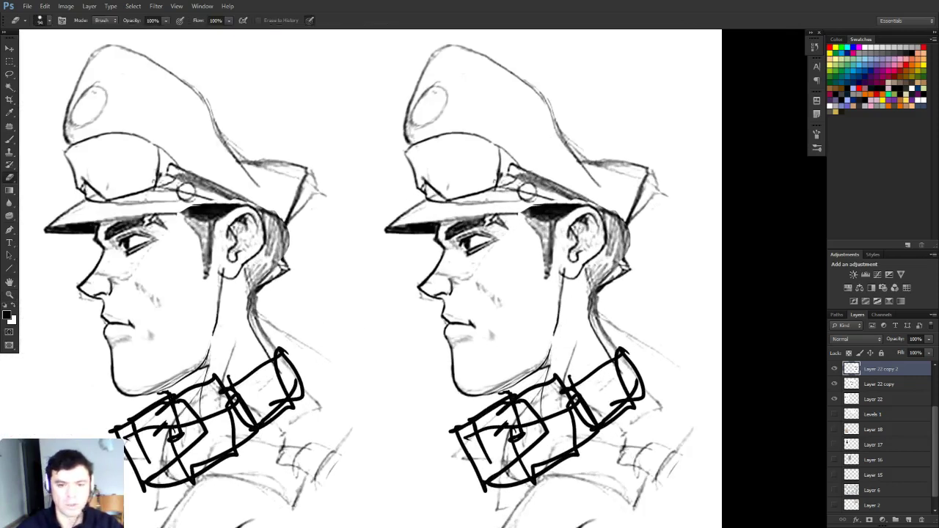
key("b")
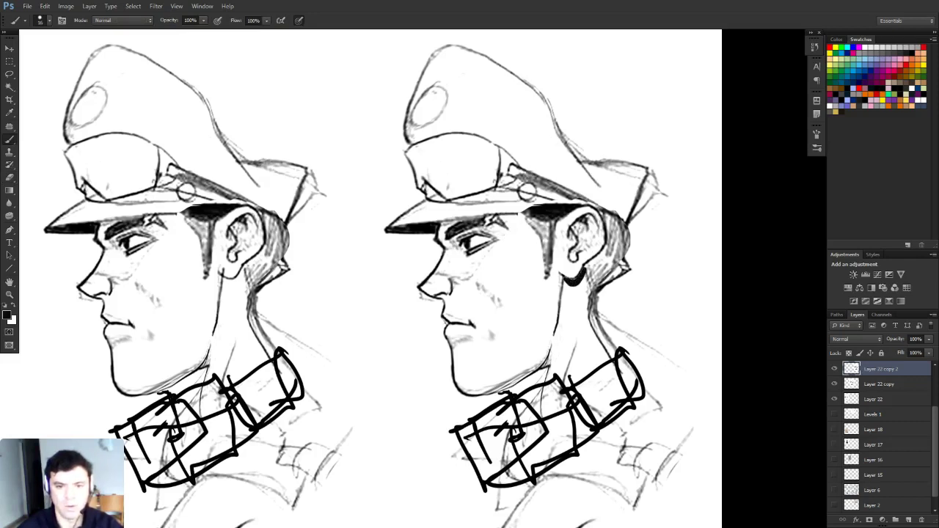
key("z")
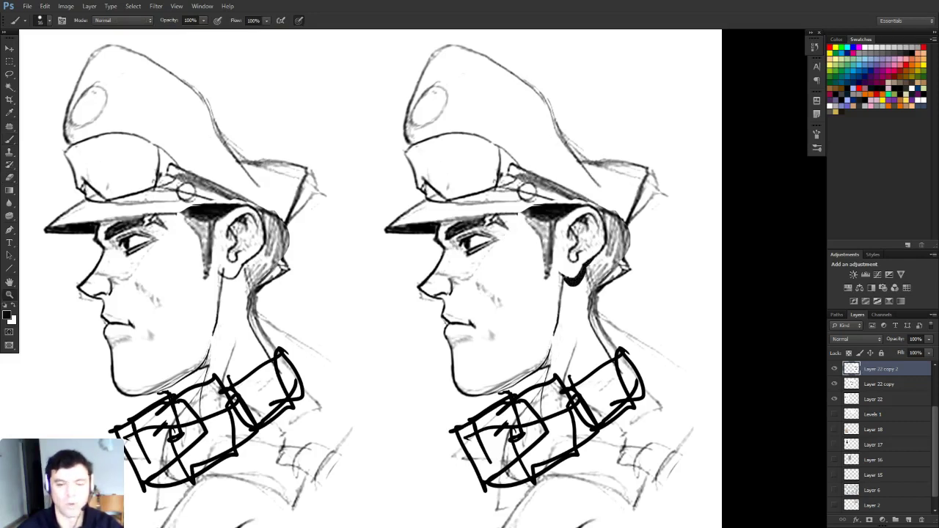
left_click(575, 317, "alt")
left_click_drag(481, 266, 486, 259)
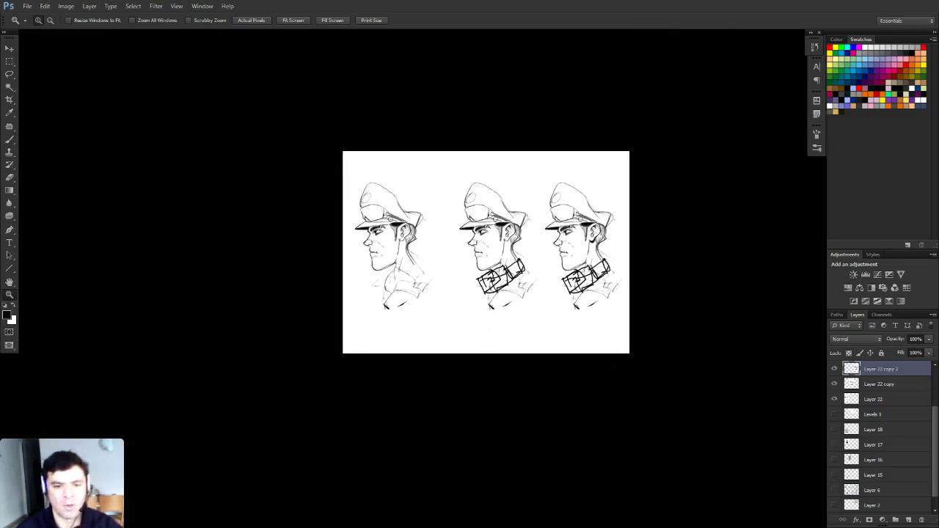
left_click(506, 228)
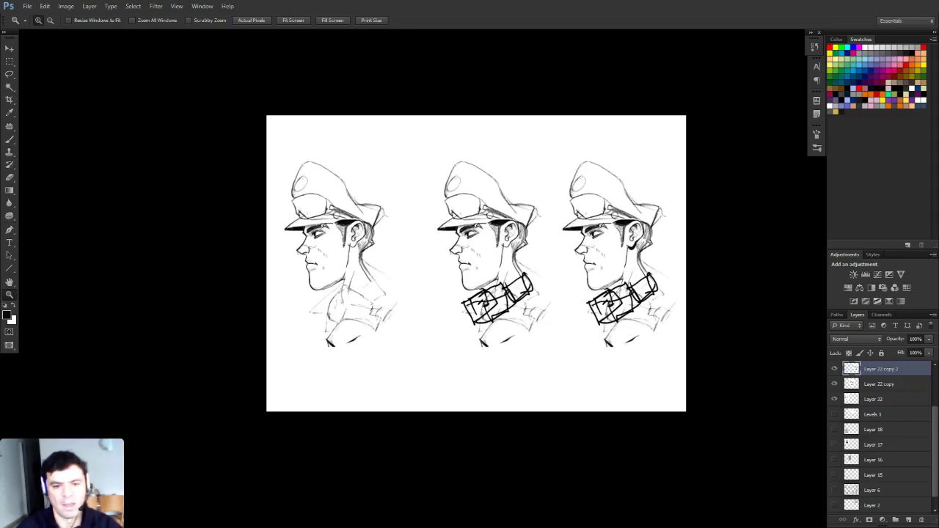
left_click_drag(481, 253, 468, 283)
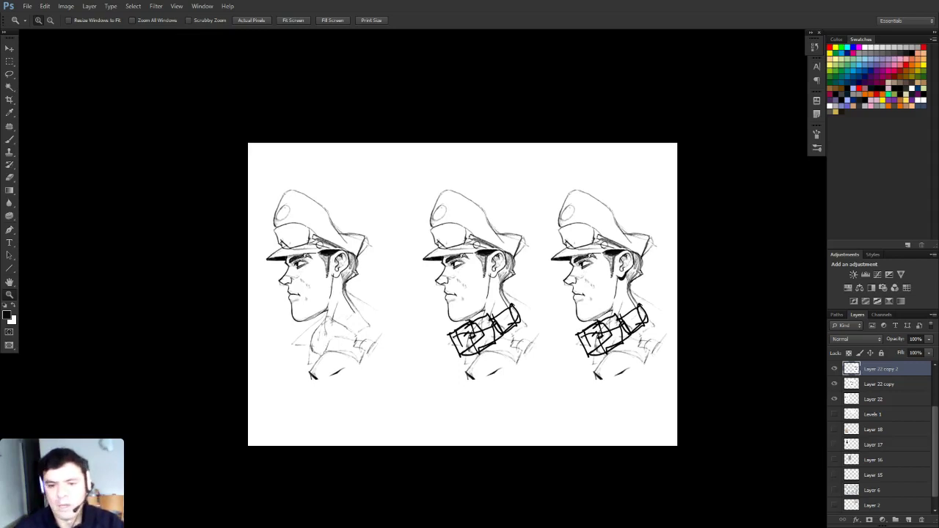
Hide Layer 22 copy and Layer 22 copy 2, and move the original officer sketch toward the canvas's centre
left_click_drag(834, 385, 834, 369)
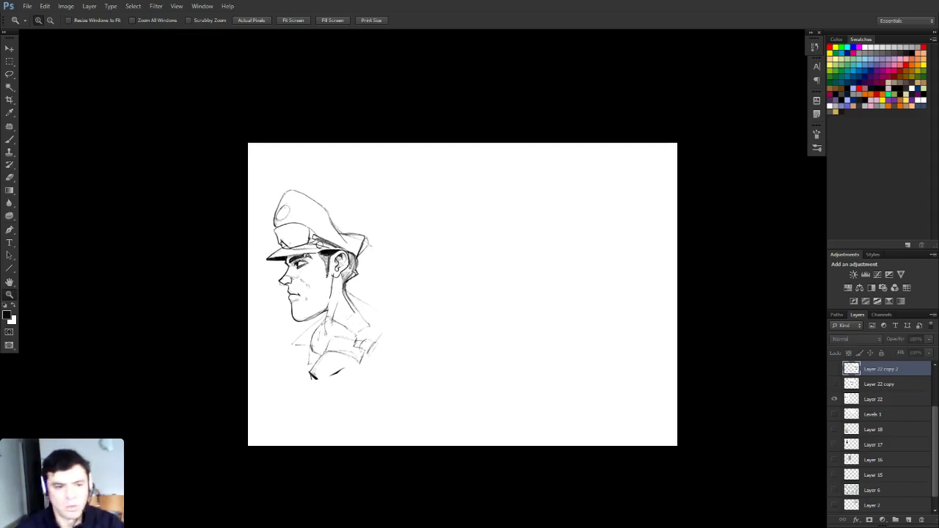
left_click(347, 268)
left_click_drag(347, 267, 437, 261)
key("v")
left_click_drag(436, 260, 604, 245)
right_click(411, 236)
left_click(418, 243)
mouse_move(413, 243)
left_mouse_down()
mouse_move(590, 259)
mouse_move(566, 259)
left_mouse_up()
Add a new layer above Layer 22, paint a black shadow under the officer's ear and check it at reduced scale
left_click(908, 519)
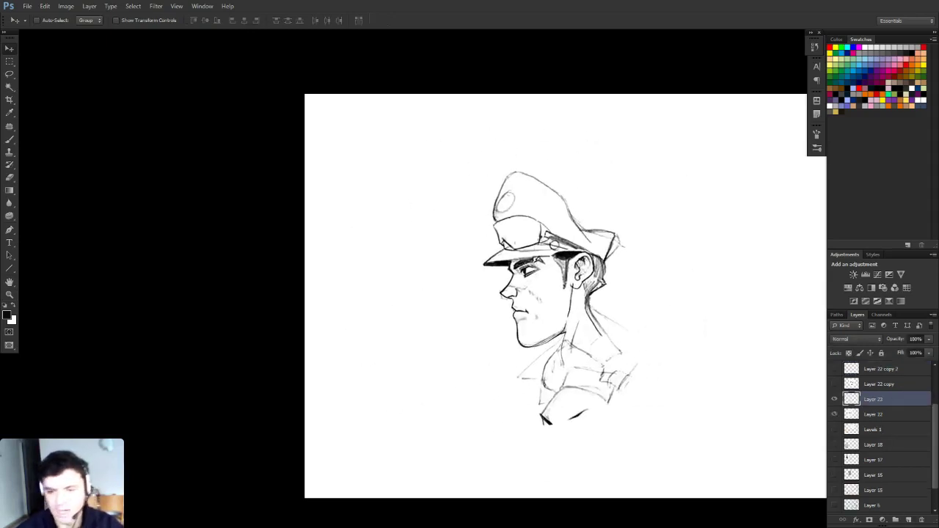
key("z")
left_click(580, 259)
key("b")
mouse_move(550, 306)
left_mouse_down()
mouse_move(551, 316)
mouse_move(569, 295)
left_mouse_up()
mouse_move(553, 312)
left_mouse_down()
mouse_move(563, 307)
mouse_move(547, 324)
mouse_move(591, 277)
mouse_move(582, 287)
left_mouse_up()
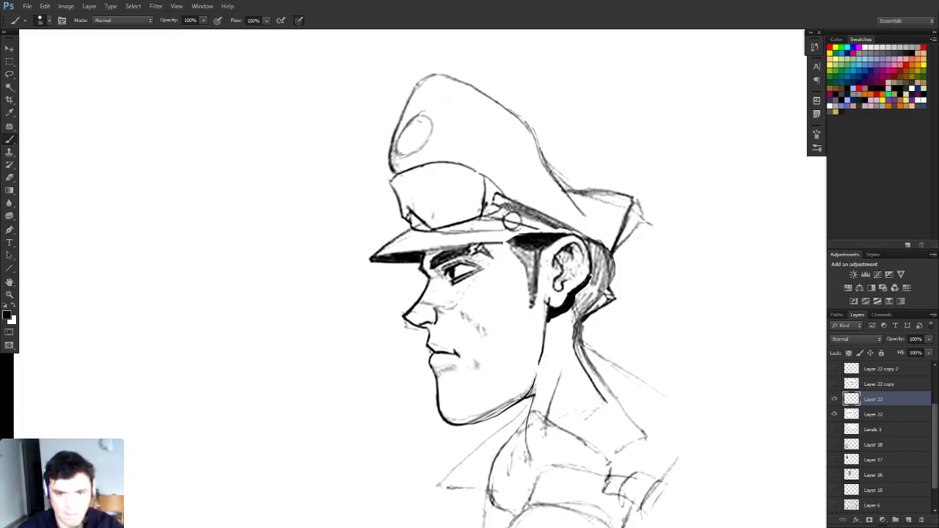
key("z")
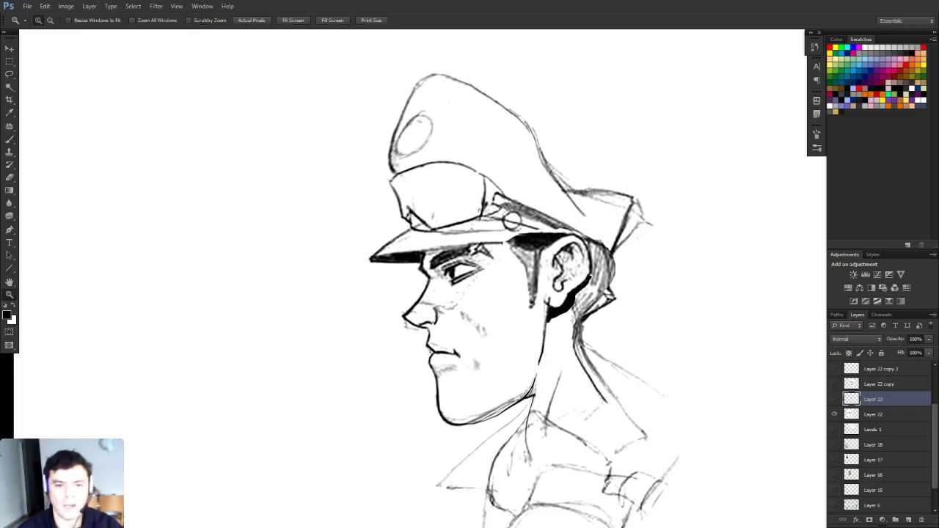
left_click(614, 341, "alt")
left_click(614, 342, "alt")
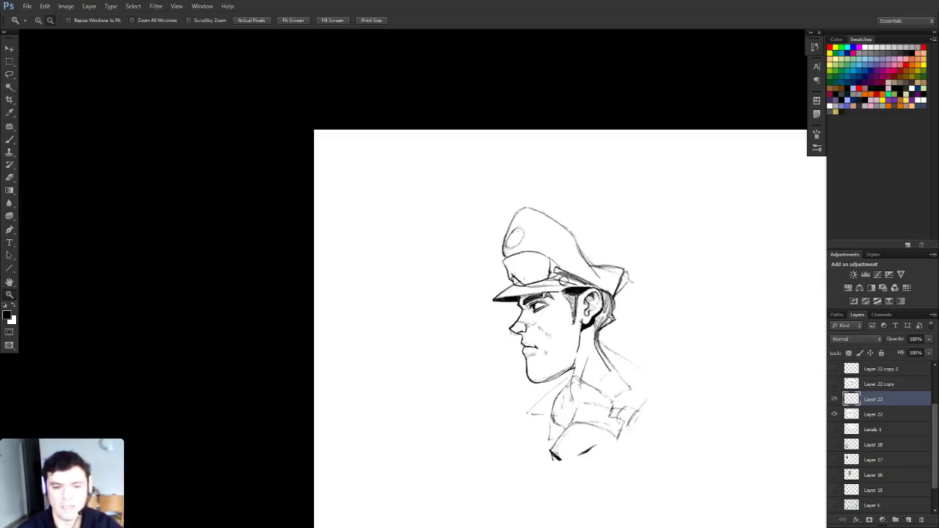
left_click_drag(614, 341, 484, 291)
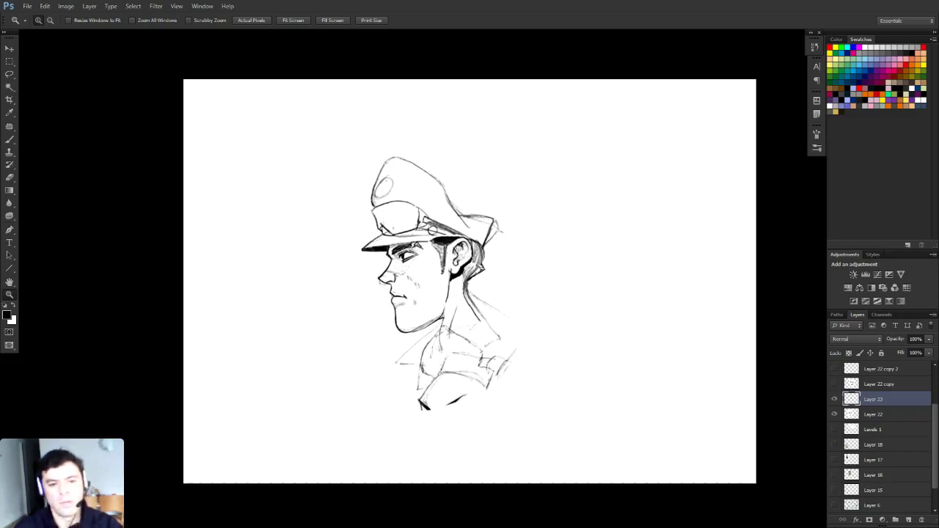
Enlarge the brush and sketch a rough front-view head with ears and eyes beside the officer on Layer 23
key("v")
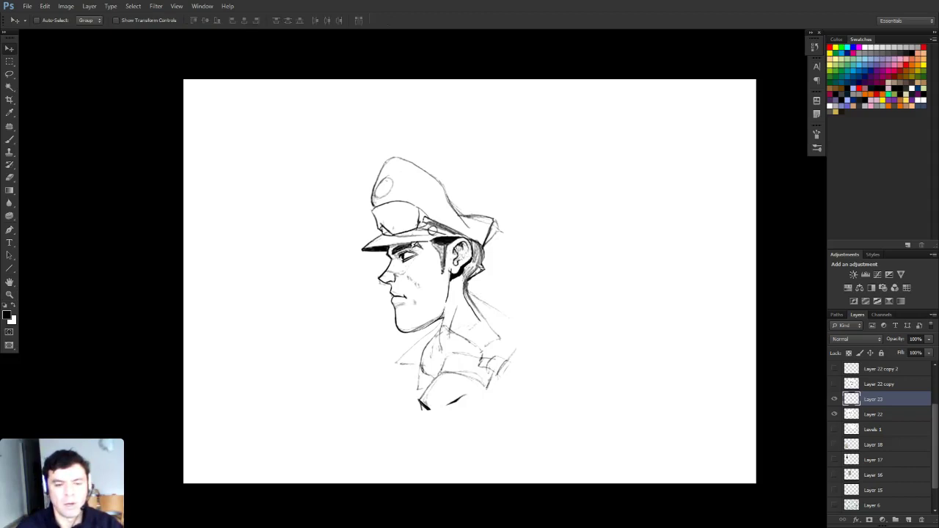
key("b")
right_click(566, 270)
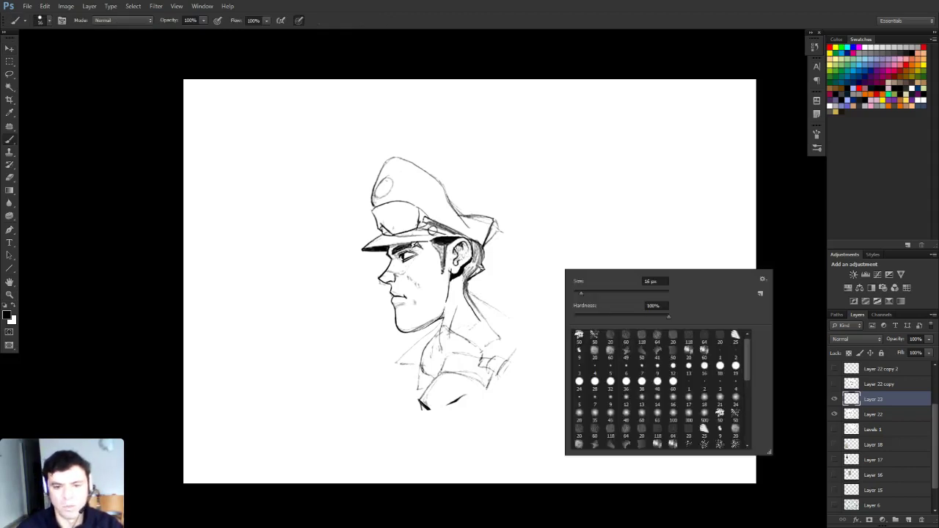
key("Return")
mouse_move(545, 185)
left_mouse_down()
mouse_move(546, 238)
mouse_move(569, 257)
left_mouse_up()
mouse_move(590, 259)
left_mouse_down()
mouse_move(613, 205)
mouse_move(539, 192)
mouse_move(534, 206)
mouse_move(546, 224)
left_mouse_up()
mouse_move(613, 199)
left_mouse_down()
mouse_move(625, 215)
mouse_move(604, 231)
left_mouse_up()
left_click_drag(550, 200, 574, 197)
mouse_move(579, 197)
left_mouse_down()
mouse_move(587, 193)
mouse_move(595, 211)
mouse_move(572, 205)
left_mouse_up()
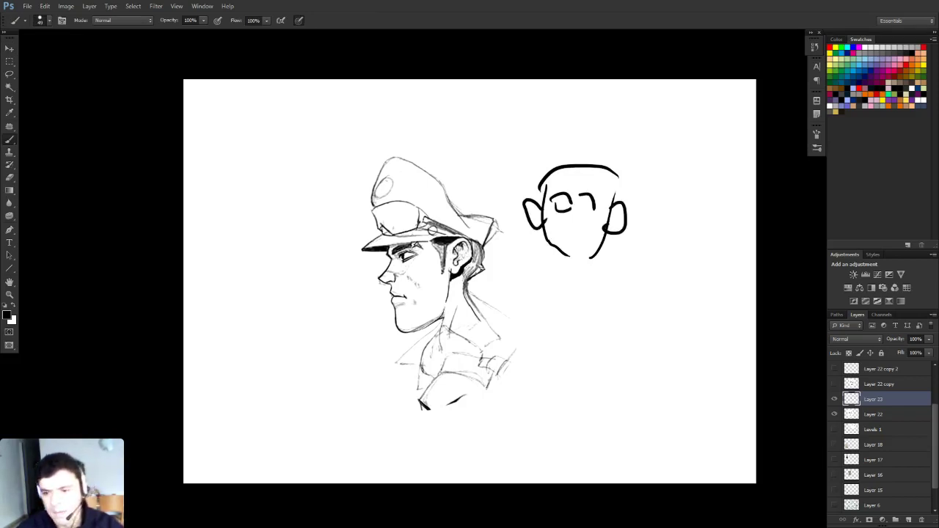
Add a new layer beneath Layer 23 and fill the rough head's face and ears with pale pink
key("alt+bracketleft")
left_click(908, 520)
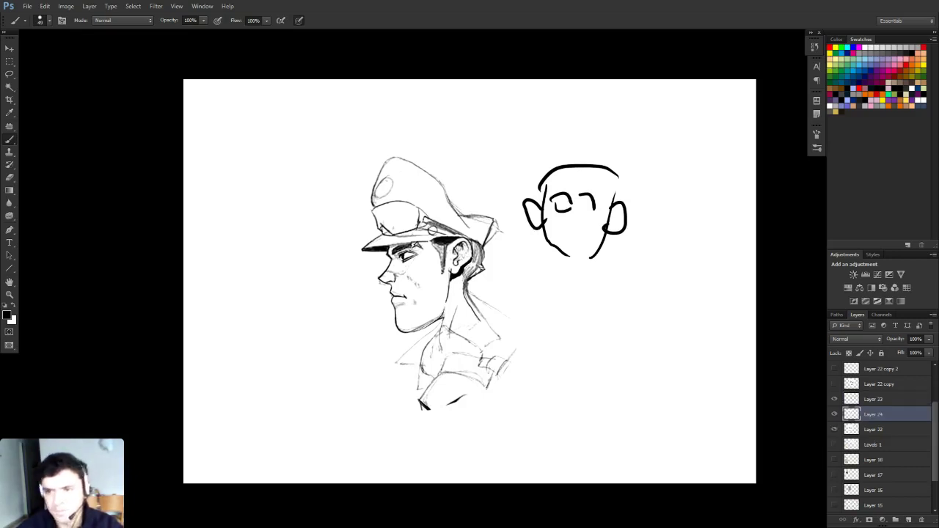
left_click(906, 48)
left_click(889, 88)
mouse_move(580, 182)
left_mouse_down()
mouse_move(572, 248)
mouse_move(591, 239)
mouse_move(556, 220)
mouse_move(559, 246)
mouse_move(584, 255)
mouse_move(617, 183)
left_mouse_up()
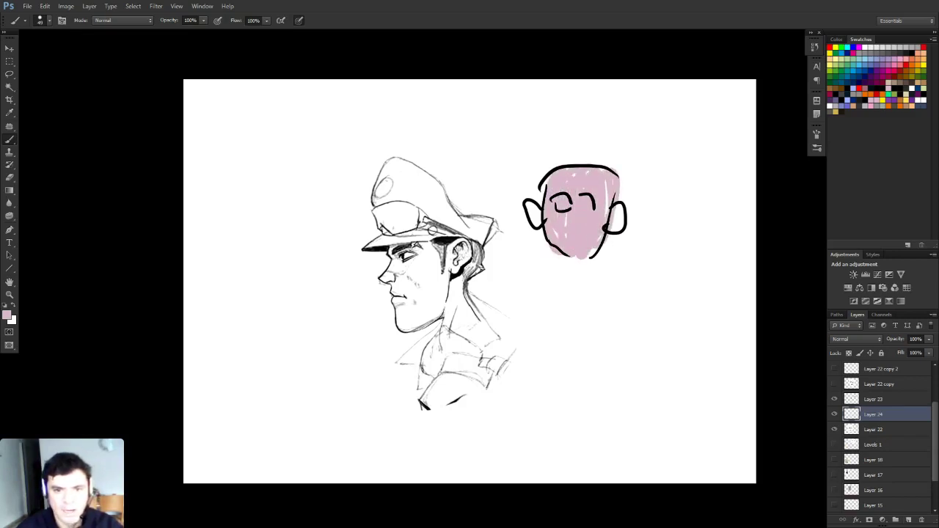
mouse_move(536, 199)
left_mouse_down()
mouse_move(525, 220)
mouse_move(537, 212)
left_mouse_up()
mouse_move(617, 205)
left_mouse_down()
mouse_move(608, 216)
mouse_move(628, 220)
left_mouse_up()
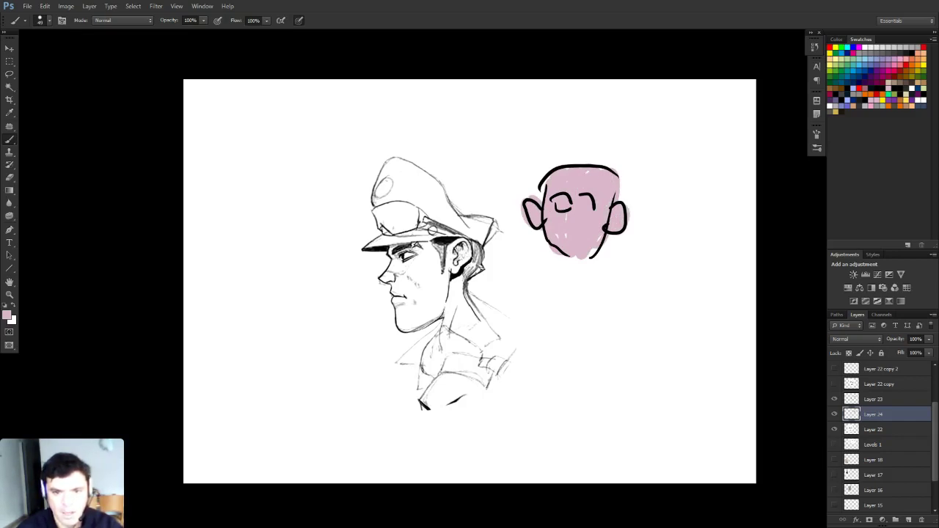
Select Layer 23, try shifting its line art away from the pink fill, and undo the move
key("v")
right_click(625, 214)
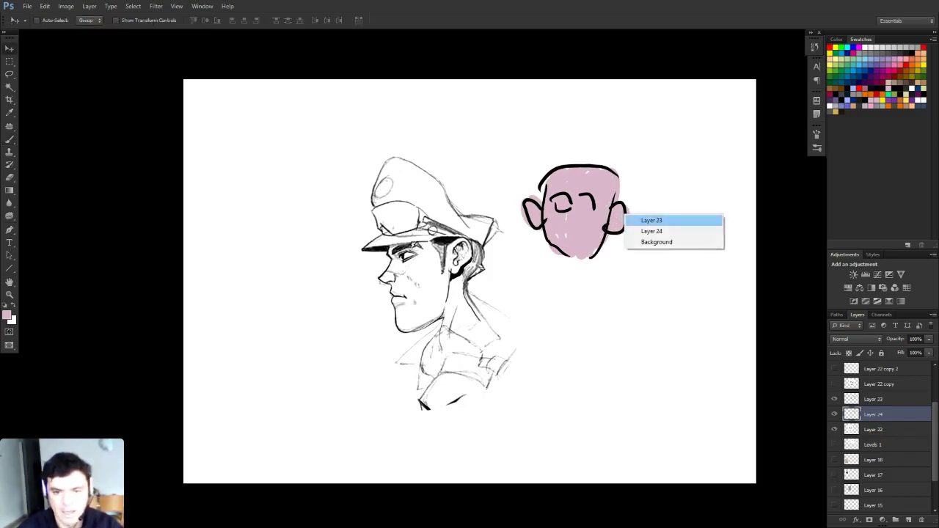
left_click(653, 218)
left_click_drag(653, 218, 666, 232)
key("ctrl+z")
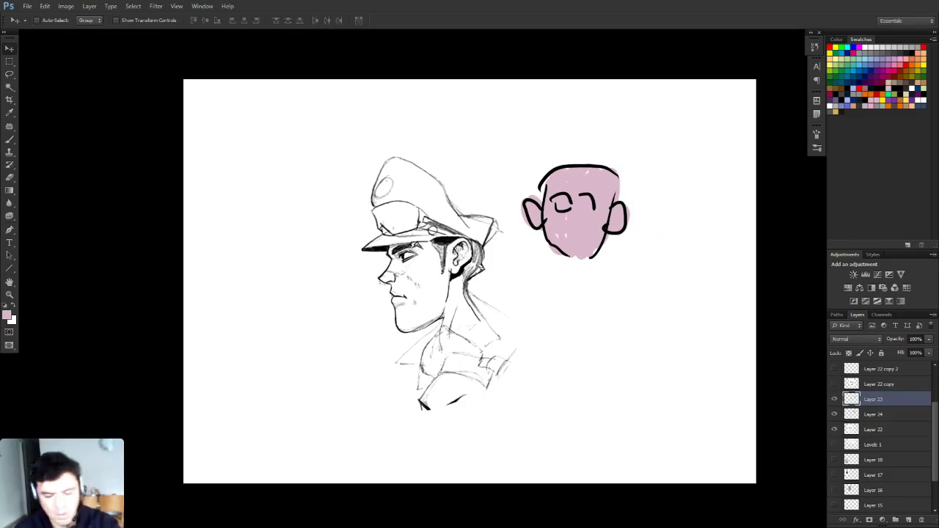
Colorize Layer 23's line art teal using hue 182, saturation 74 and lightness +44
key("ctrl+u")
left_click(904, 305)
left_click_drag(804, 294, 825, 294)
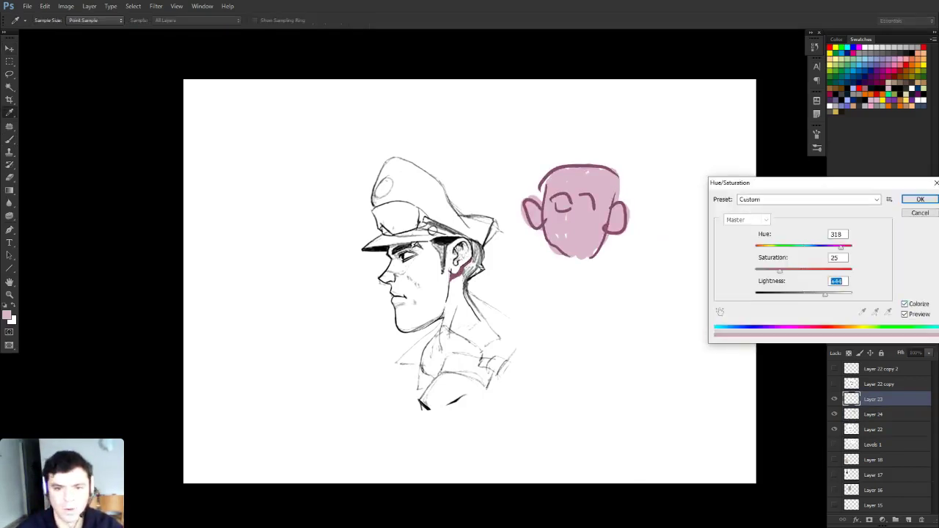
left_click_drag(780, 271, 805, 247)
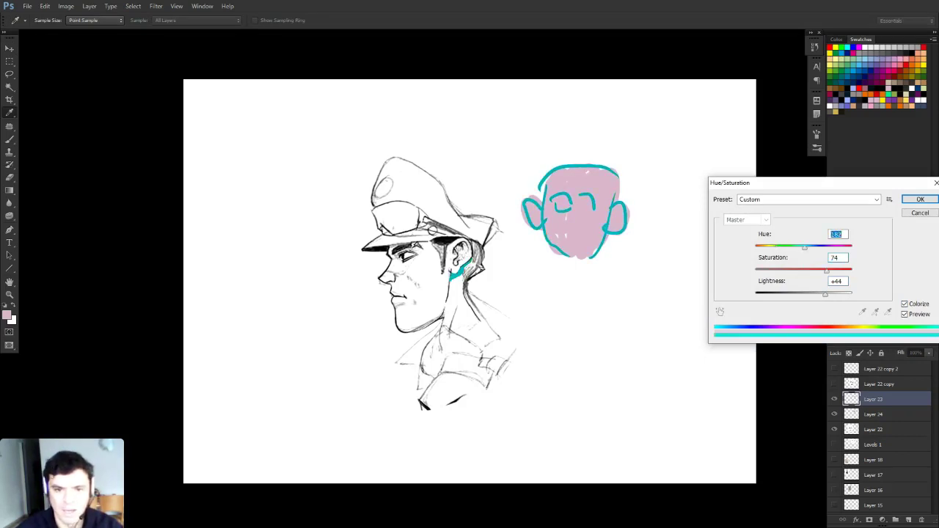
left_click(920, 199)
Try moving the pink fill on Layer 24, undo the move, and cancel a Hue/Saturation adjustment on it
right_click(593, 214)
left_click(613, 221)
left_click_drag(613, 220, 624, 240)
key("ctrl+z")
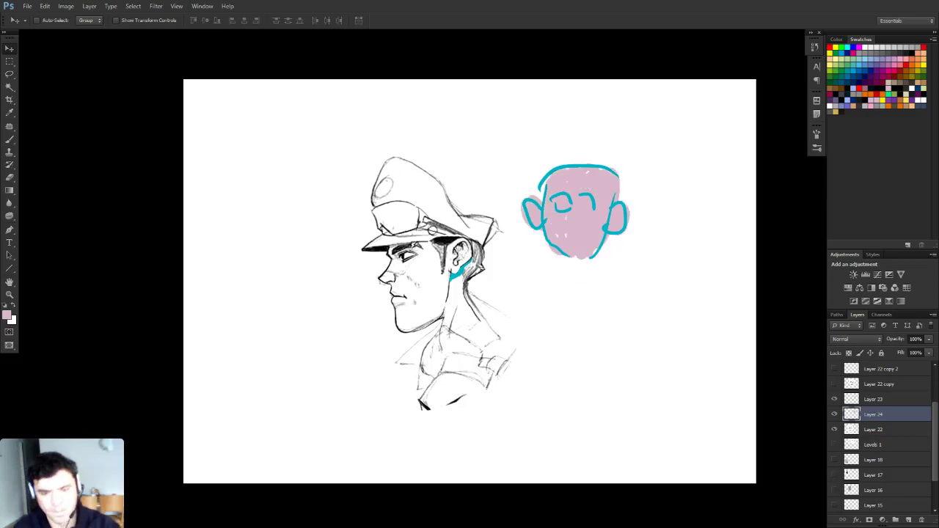
key("ctrl+u")
mouse_move(805, 271)
left_mouse_down()
mouse_move(766, 272)
mouse_move(803, 272)
left_mouse_up()
left_click(920, 213)
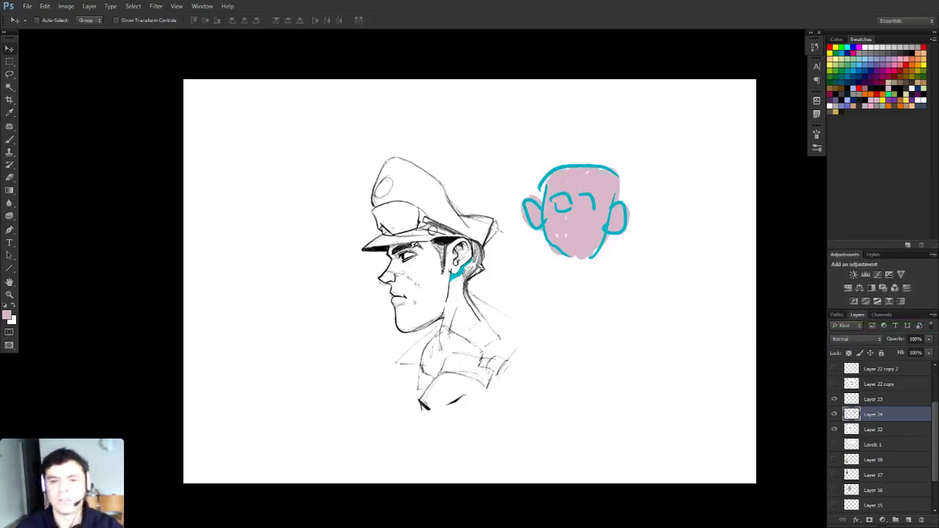
left_click(612, 241, "ctrl+alt")
left_click(612, 242, "ctrl+alt")
left_click_drag(519, 250, 546, 266)
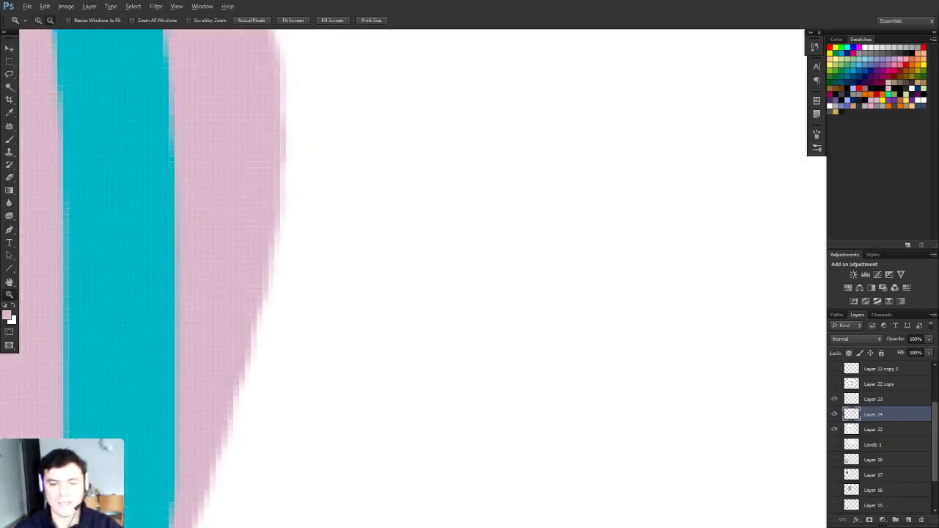
left_click(612, 246, "ctrl+alt")
left_click(612, 246, "ctrl+alt")
scroll(580, 220, "down", 10)
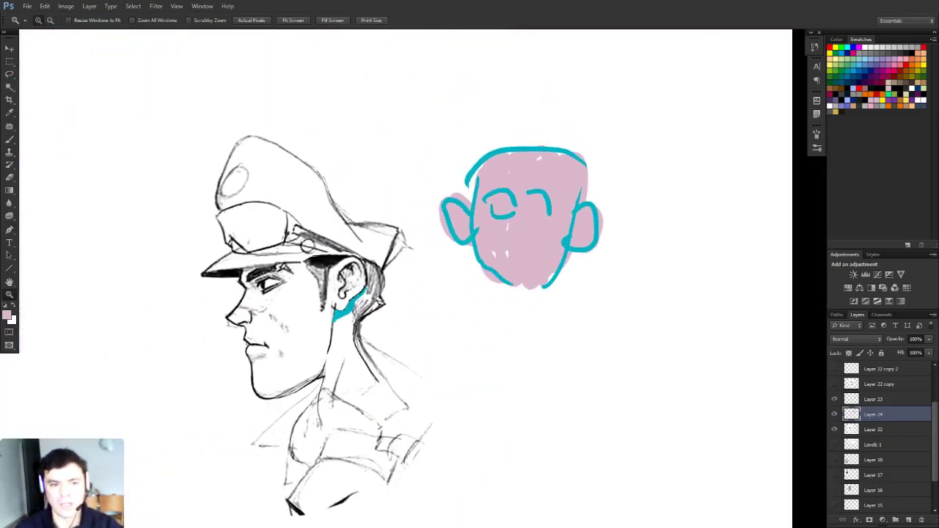
Switch to the Brush tool with the default black and white colours
key("b")
key("d")
right_click(618, 232)
left_click(635, 254)
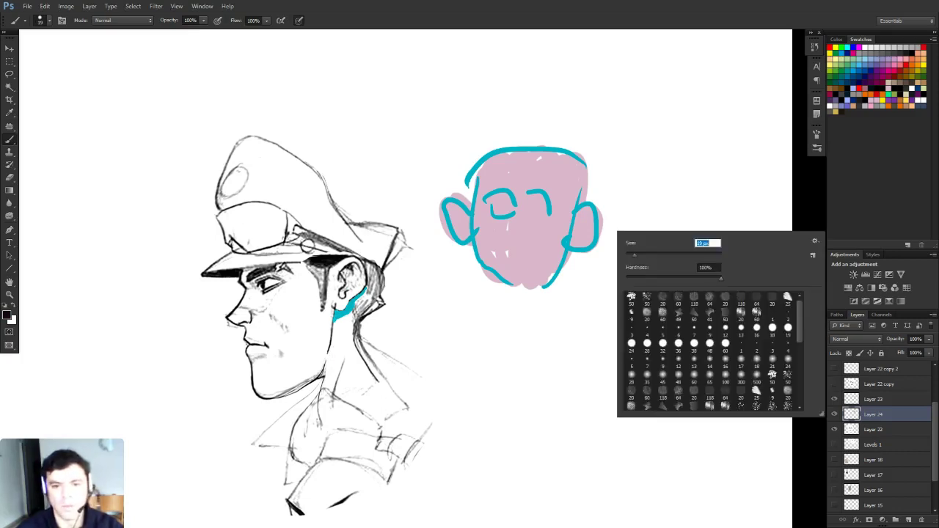
type("z")
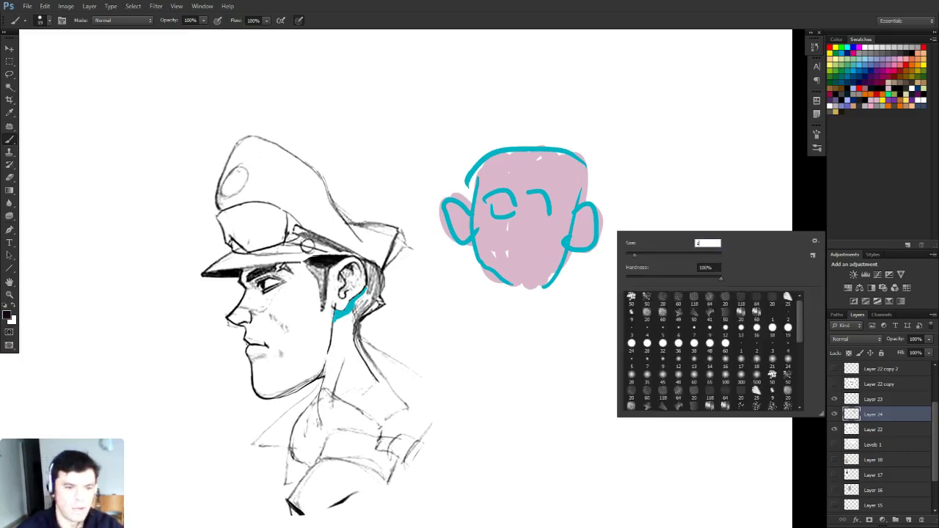
key("Return")
key("Return")
key("Return")
Retouch the officer's eye on Layer 24 with an 8 px brush, refining the pupil and thinning the lower lid lines in white
key("z")
left_click(392, 264, "alt")
left_click_drag(392, 265, 561, 243)
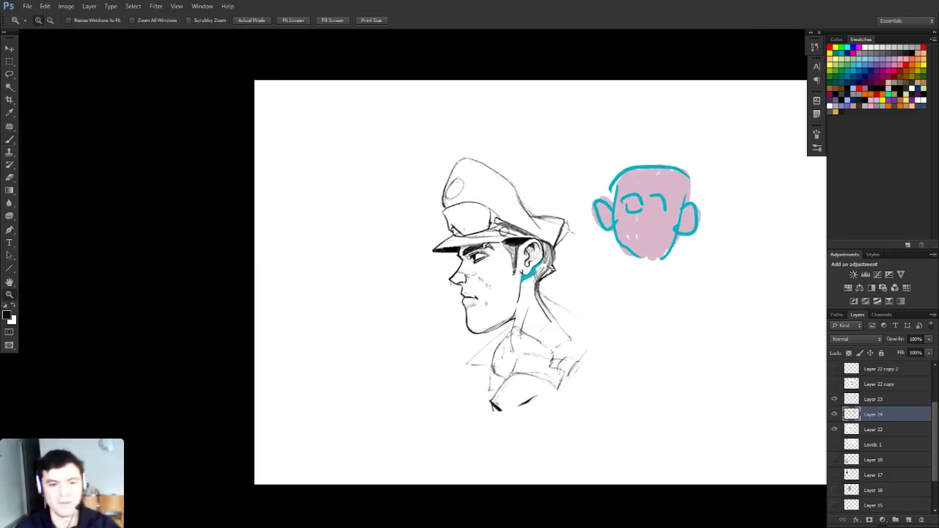
left_click(493, 252)
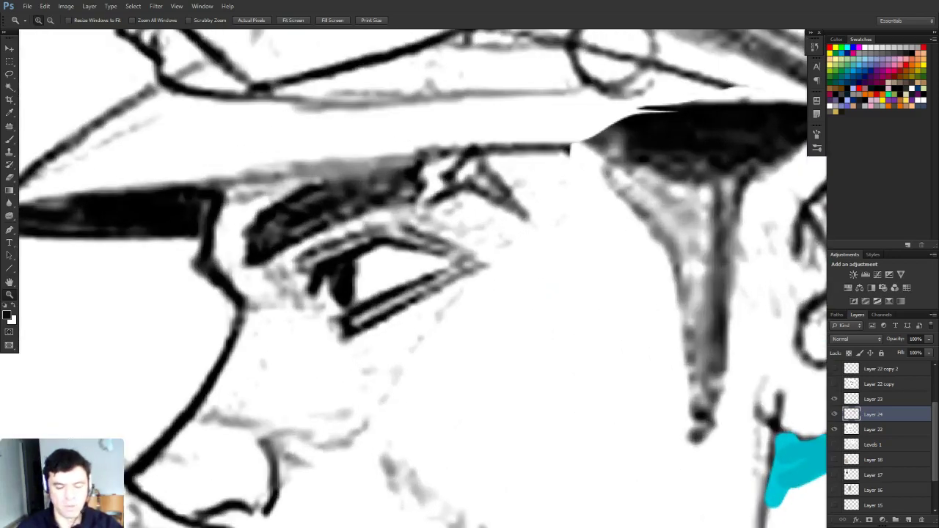
key("b")
right_click(423, 208)
key("Tab")
type("8")
left_click(345, 281, "alt")
mouse_move(353, 262)
left_mouse_down()
mouse_move(353, 305)
mouse_move(400, 284)
left_mouse_up()
key("x")
left_click_drag(354, 307, 427, 274)
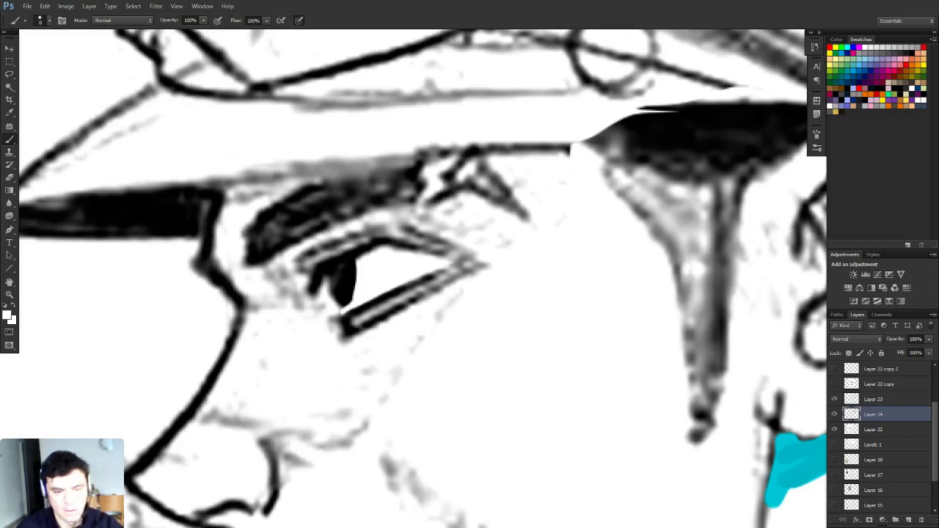
left_click_drag(386, 322, 489, 269)
Examine the retouched officer head at reduced and enlarged view sizes
key("alt+space")
left_click(496, 302, "alt")
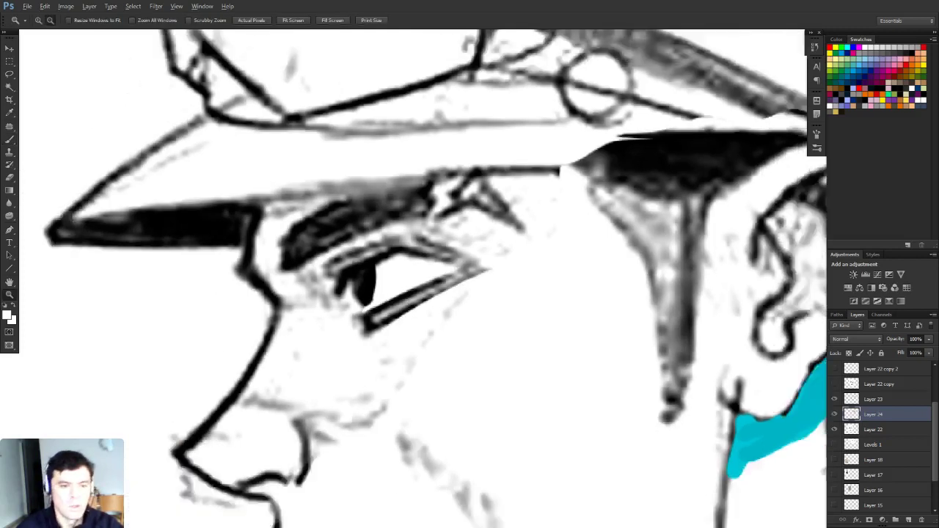
left_click(512, 298, "alt")
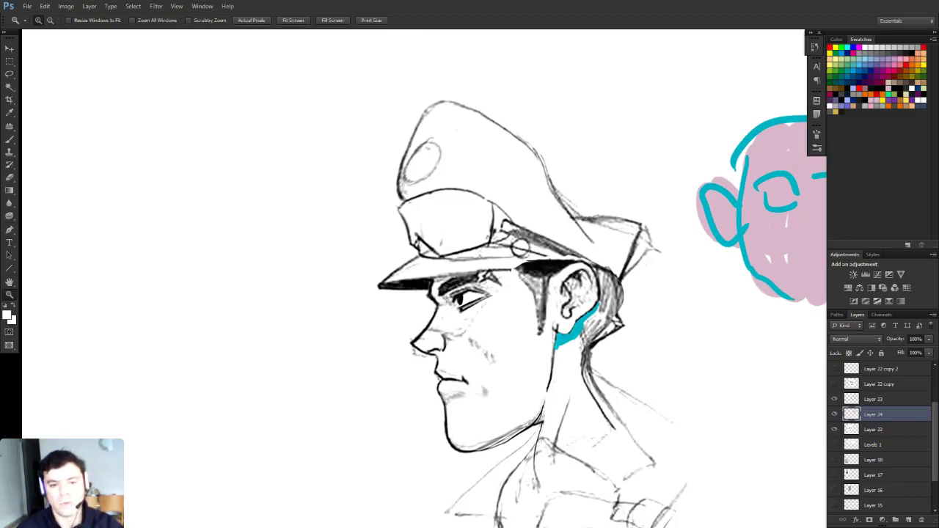
left_click(495, 371, "alt")
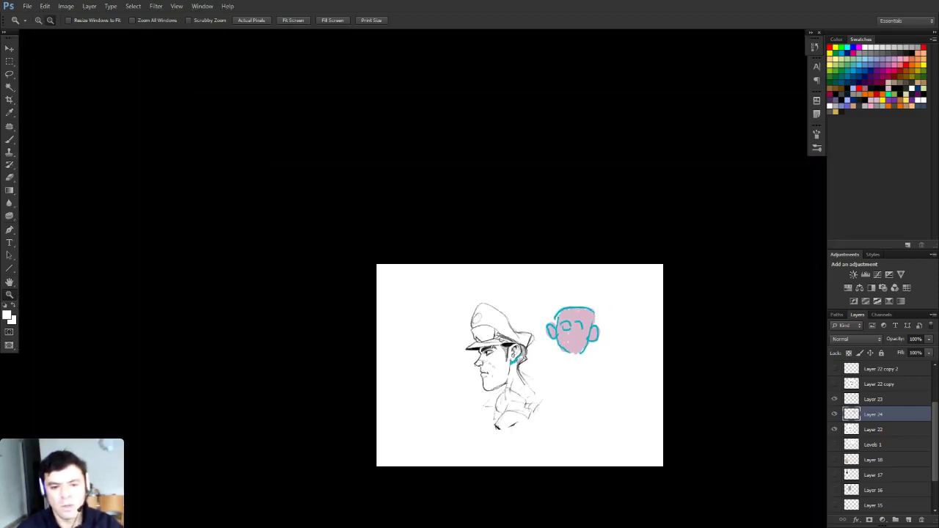
left_click(508, 400, "alt")
left_click_drag(515, 411, 471, 255)
left_click(502, 280, "alt")
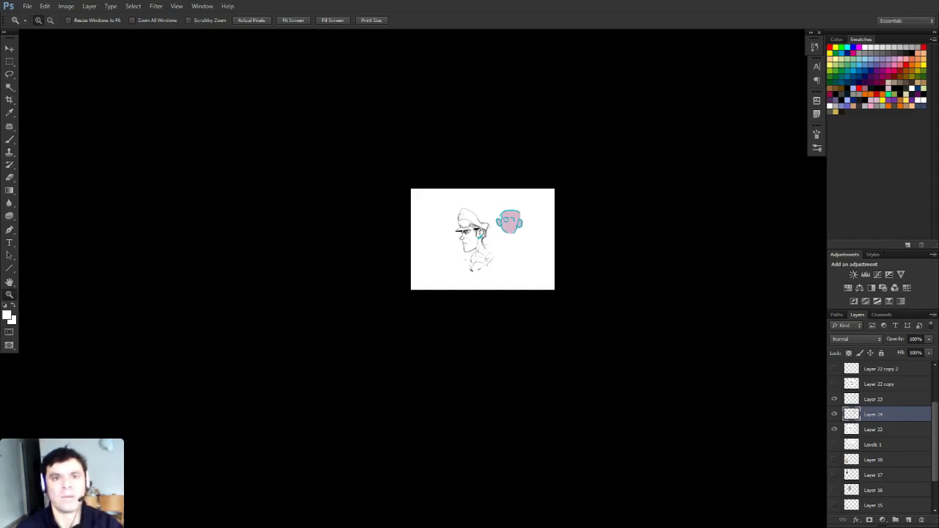
left_click(470, 216)
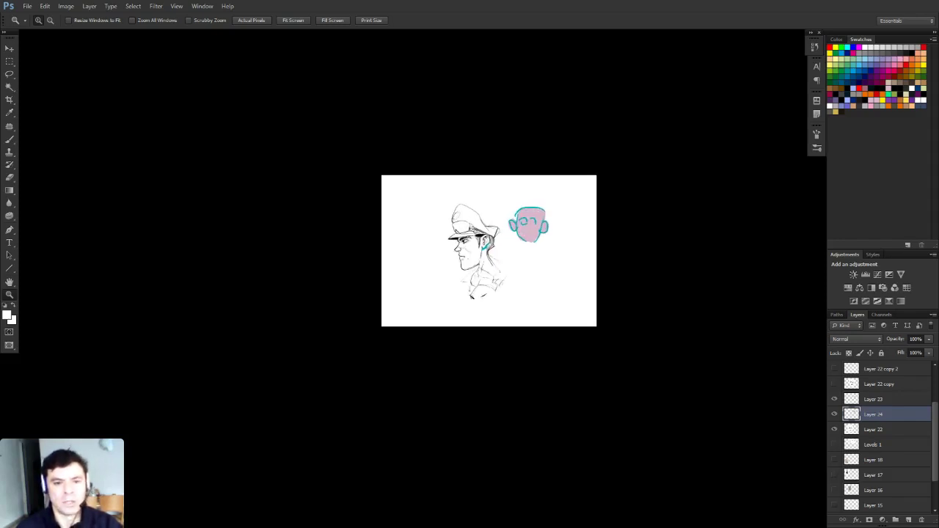
key("ctrl+plus")
key("ctrl+plus")
key("ctrl+plus")
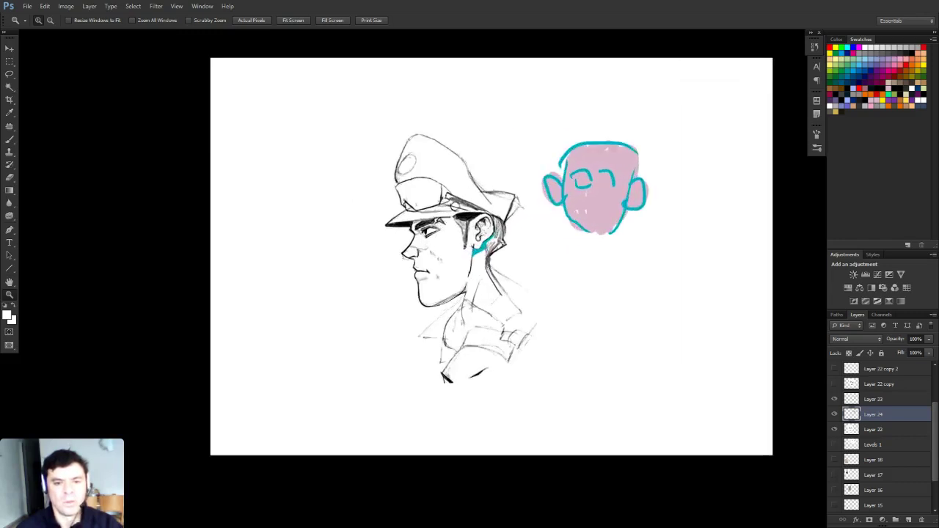
Add a Color Balance adjustment layer above the officer sketch on Layer 22, with midtones at Cyan/Red -48 and Magenta/Green +49
key("v")
right_click(409, 237)
left_click(426, 244)
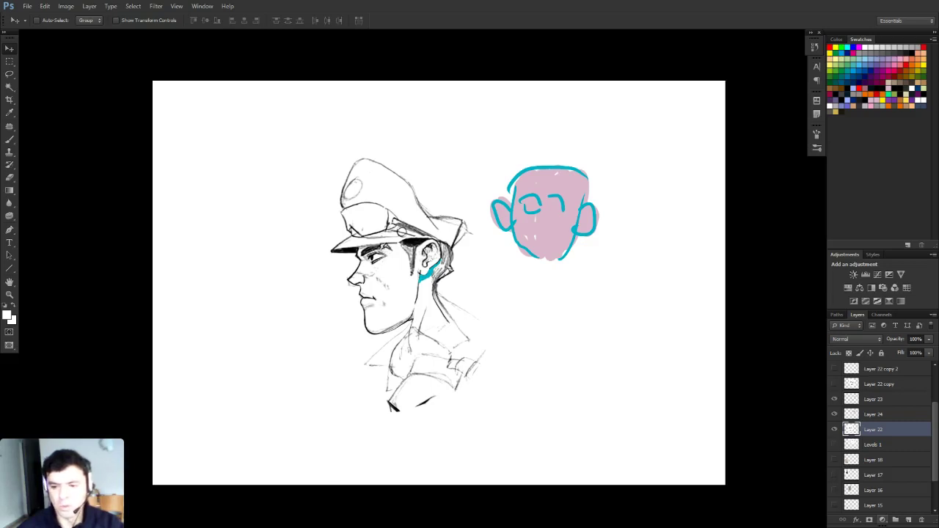
left_click(882, 519)
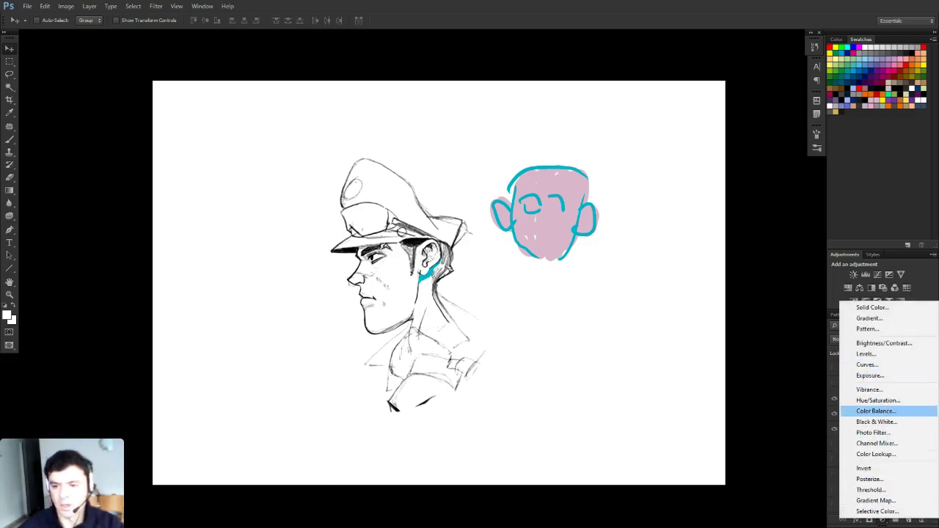
left_click(876, 411)
mouse_move(691, 93)
left_mouse_down()
mouse_move(657, 93)
mouse_move(713, 93)
mouse_move(639, 93)
mouse_move(732, 110)
left_mouse_up()
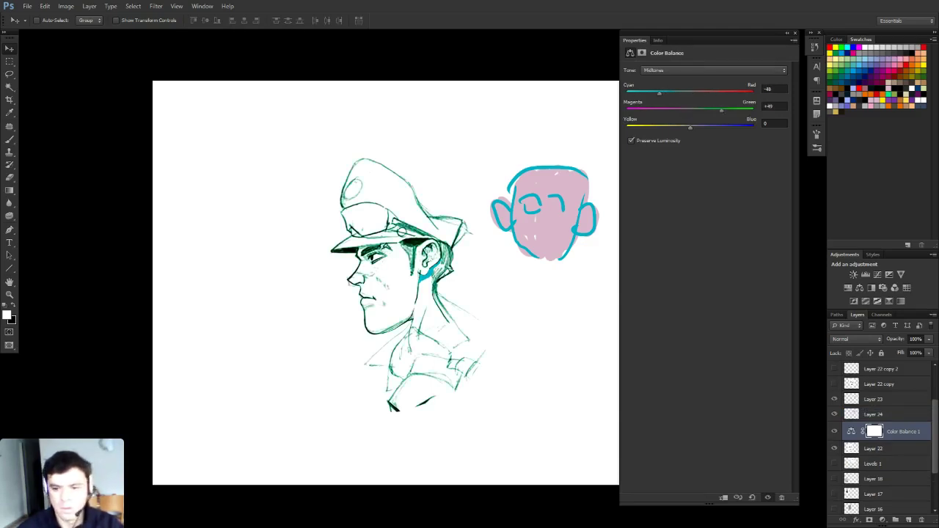
Toggle the Color Balance layer's visibility to compare the sketch with and without it, and delete that layer
left_click(834, 432)
left_click(834, 432)
left_click(835, 432)
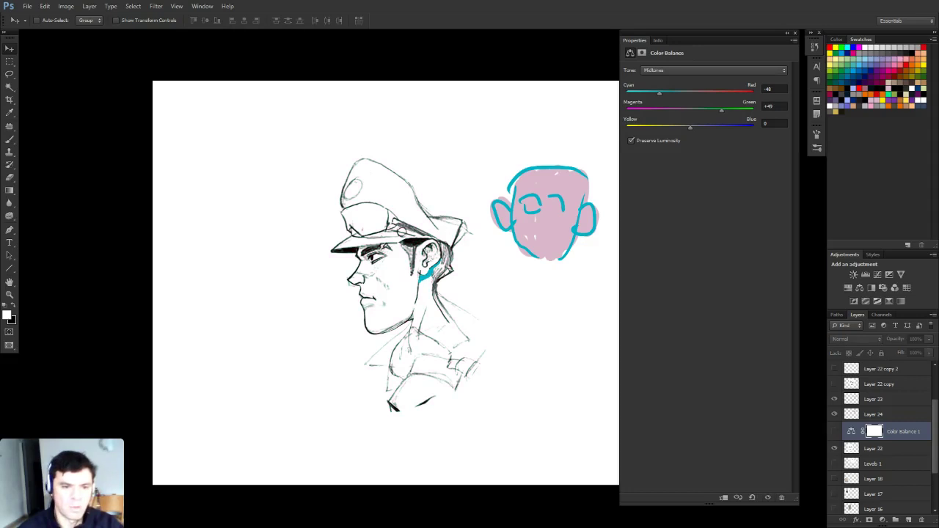
left_click(834, 432)
left_click(834, 432)
left_click(834, 432)
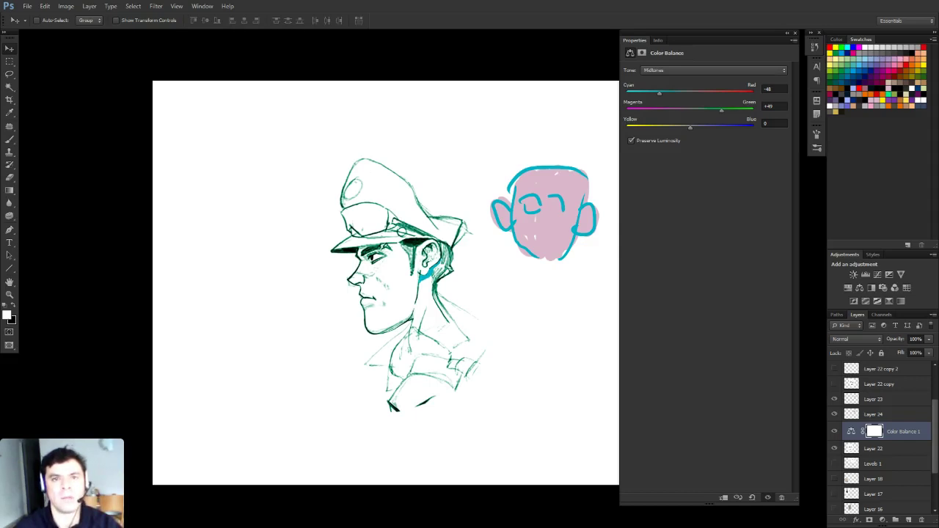
left_click_drag(903, 432, 922, 520)
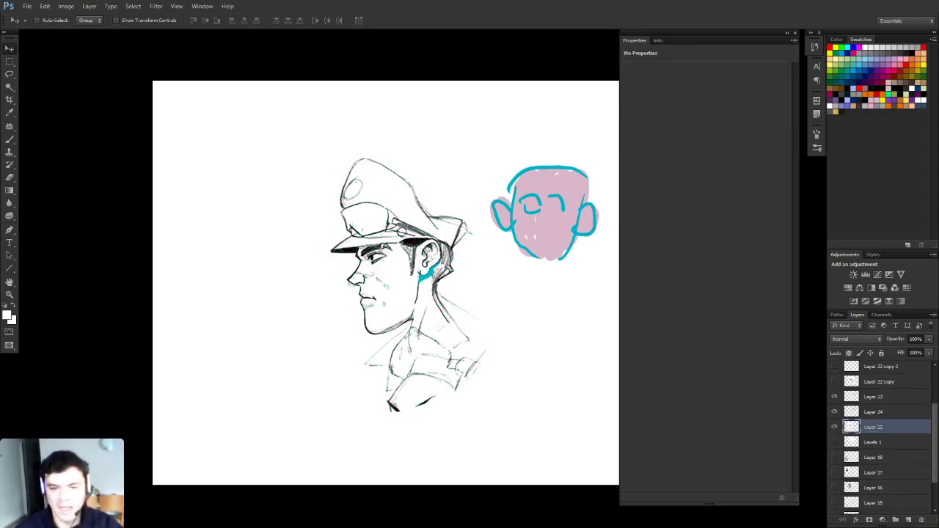
key("b")
right_click(489, 323)
left_click(546, 346)
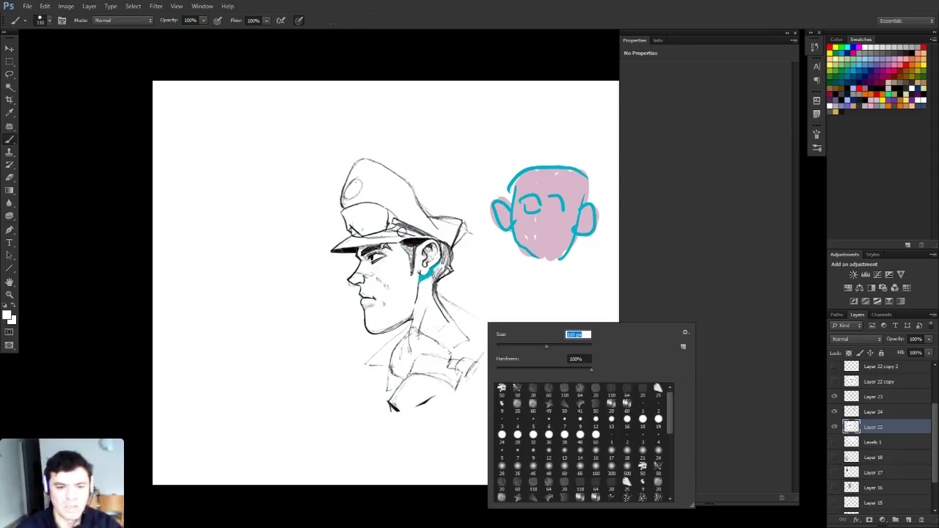
key("BackSpace")
key("Return")
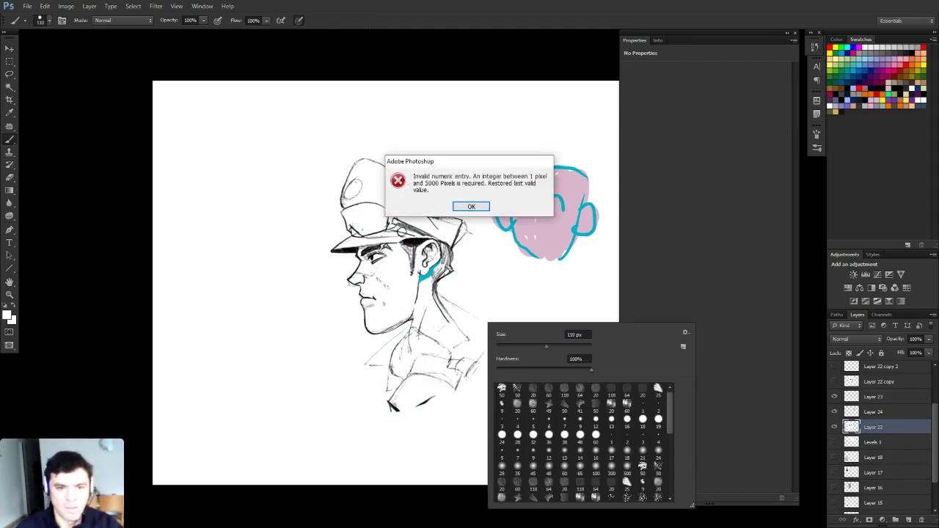
left_click(471, 206)
Leave the full-screen view and close the empty Properties panel
right_click(536, 213)
key("Escape")
key("Escape")
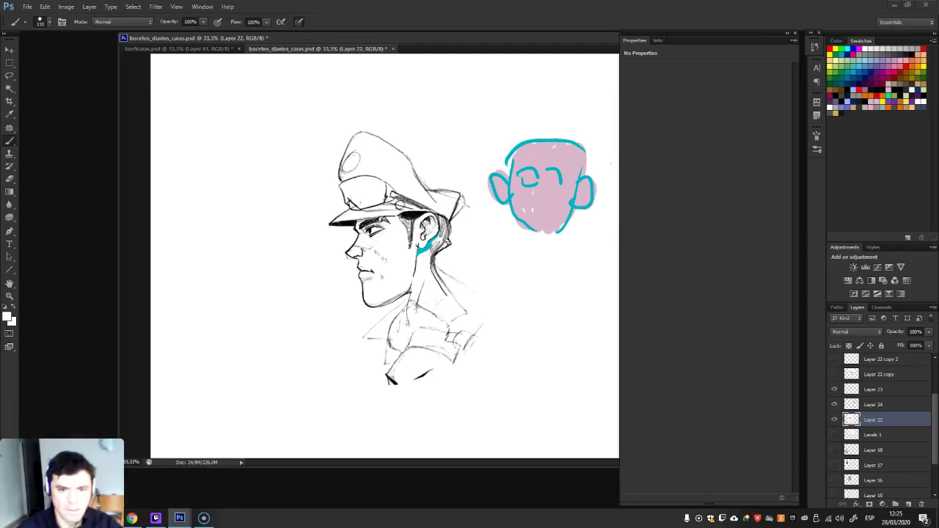
left_click(794, 33)
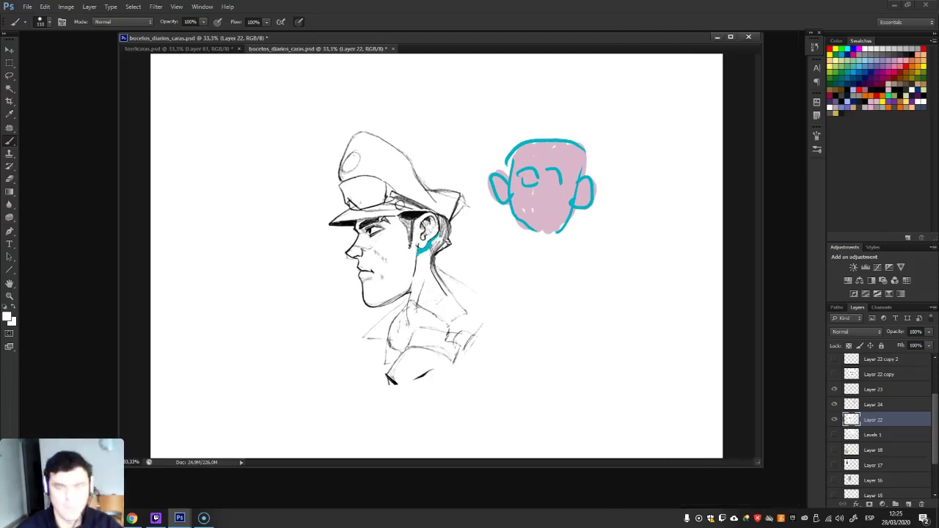
Delete the rough head's pink fill layer and its teal line art layer
key("v")
right_click(526, 206)
left_click(551, 211)
left_click_drag(540, 203, 558, 231)
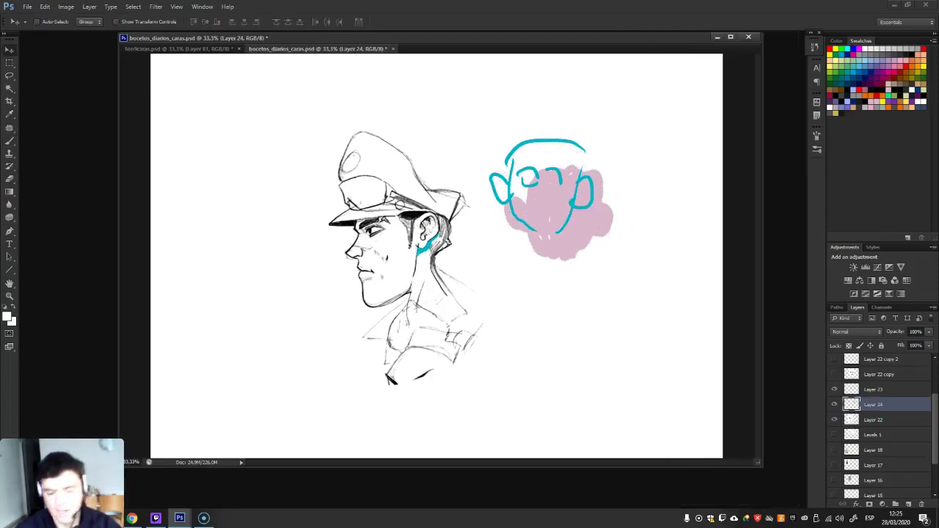
key("Delete")
right_click(533, 170)
left_click(564, 181)
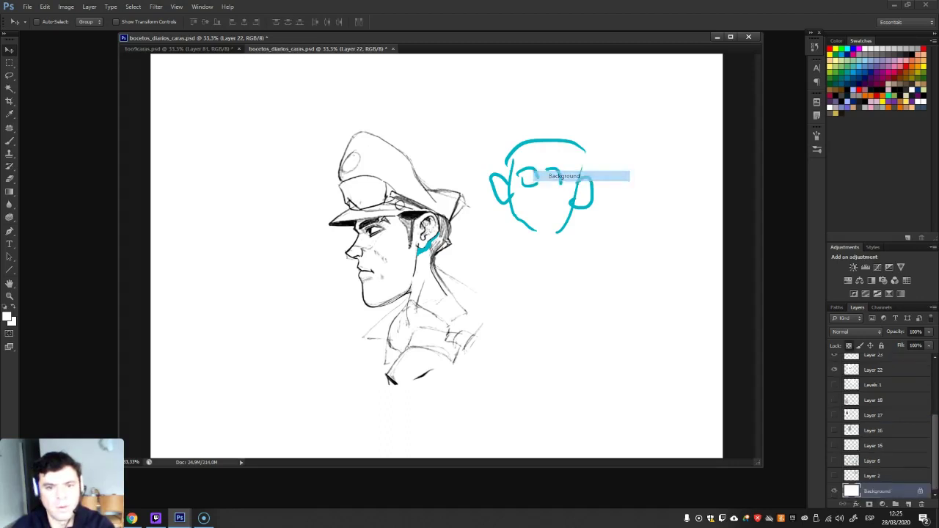
right_click(535, 172)
left_click(561, 177)
key("Delete")
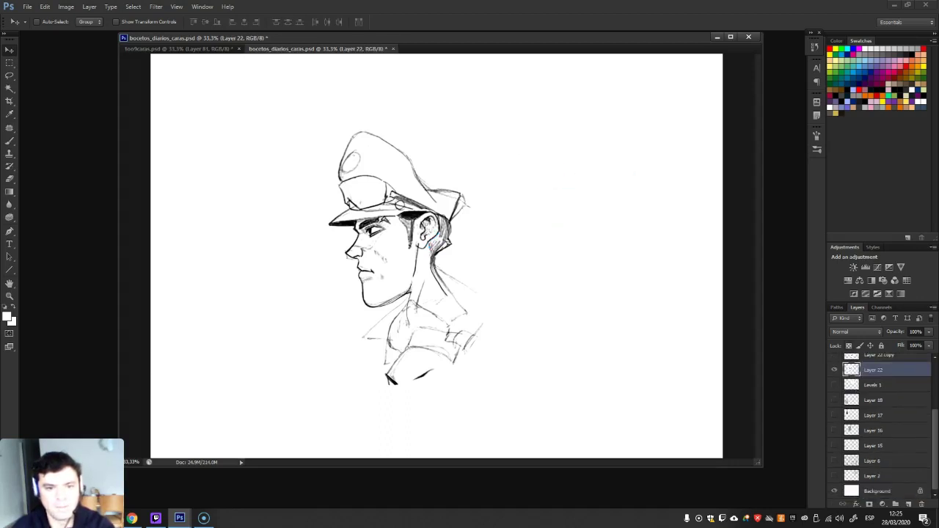
Add a new layer above Layer 22, set its blend mode to Multiply, and choose a dark brown foreground colour
left_click(909, 504)
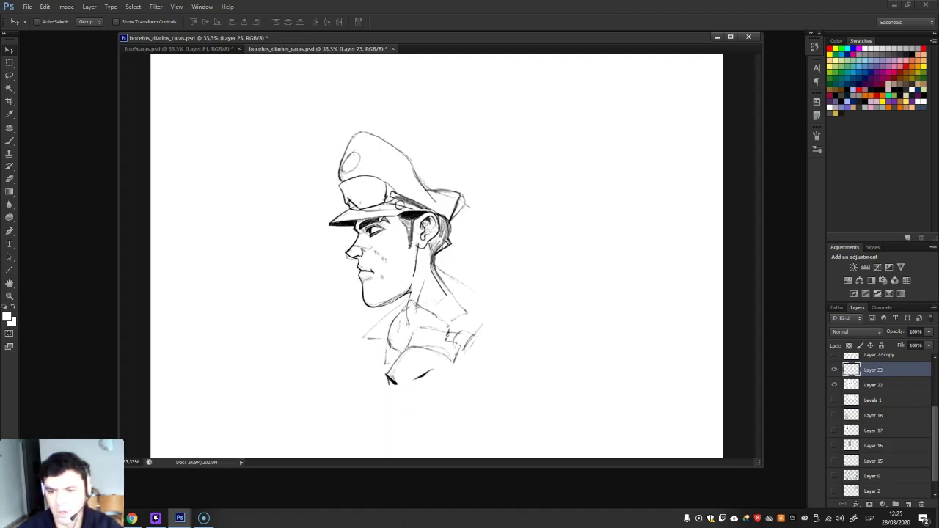
left_click(855, 332)
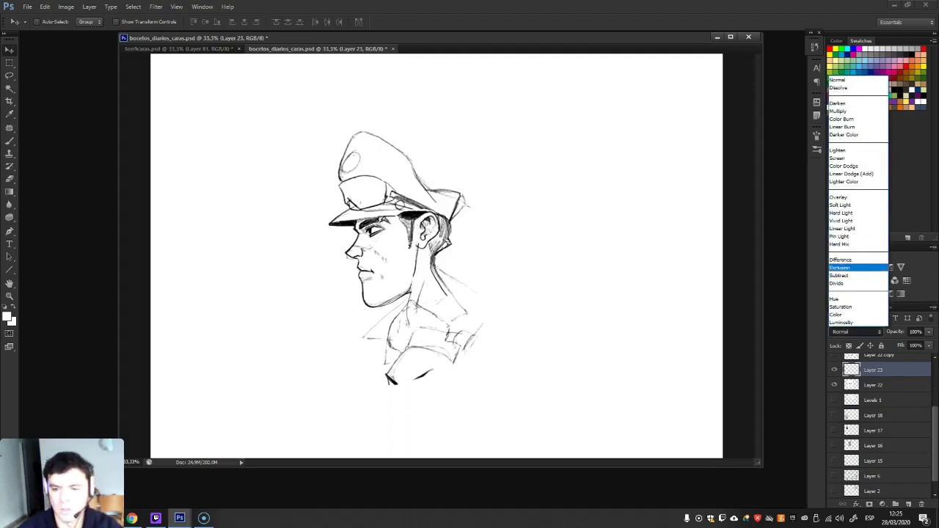
left_click(839, 111)
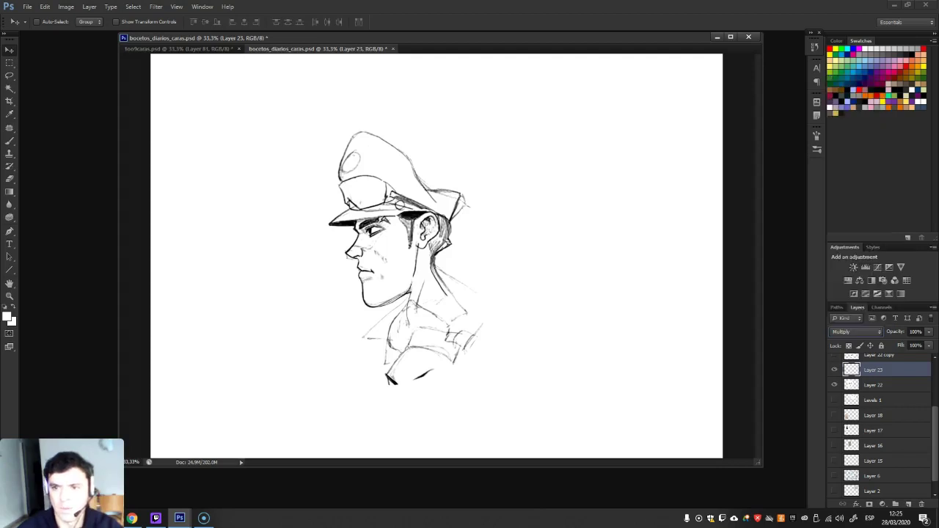
left_click(906, 77)
right_click(435, 267)
key("Escape")
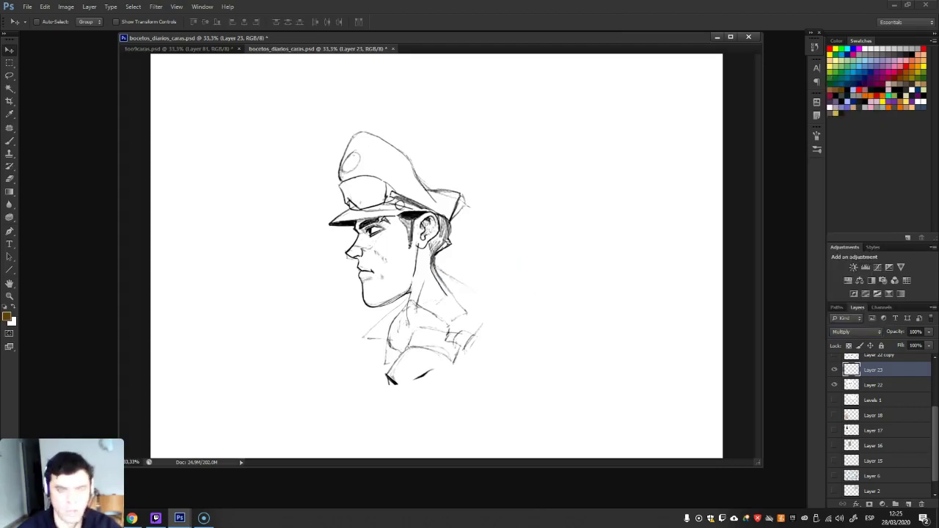
Paint the officer's cap, head, neck and shoulders solid brown on the Multiply layer with a 191 px hard brush
key("b")
right_click(462, 266)
mouse_move(390, 213)
left_mouse_down()
mouse_move(418, 323)
mouse_move(449, 330)
mouse_move(386, 351)
mouse_move(377, 339)
left_mouse_up()
mouse_move(418, 206)
left_mouse_down()
mouse_move(436, 231)
mouse_move(429, 205)
mouse_move(356, 150)
mouse_move(367, 304)
mouse_move(338, 220)
mouse_move(349, 254)
mouse_move(374, 139)
mouse_move(436, 202)
mouse_move(414, 172)
mouse_move(455, 212)
mouse_move(458, 199)
mouse_move(446, 264)
mouse_move(452, 235)
left_mouse_up()
left_click_drag(453, 346, 472, 330)
left_click(416, 371)
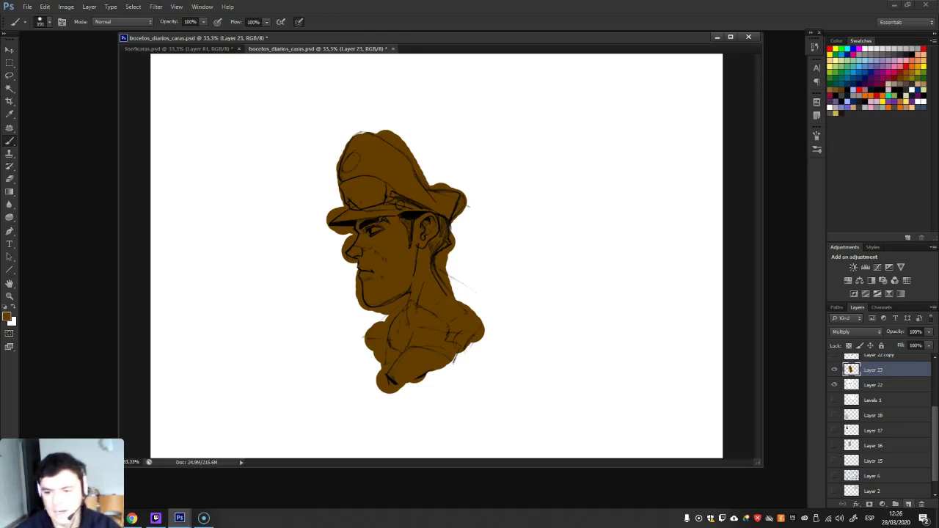
Add a second Multiply layer, paint a brown shadow over the cheek and ear, and lower the layer's opacity to 43%
left_click(909, 504)
left_click(856, 332)
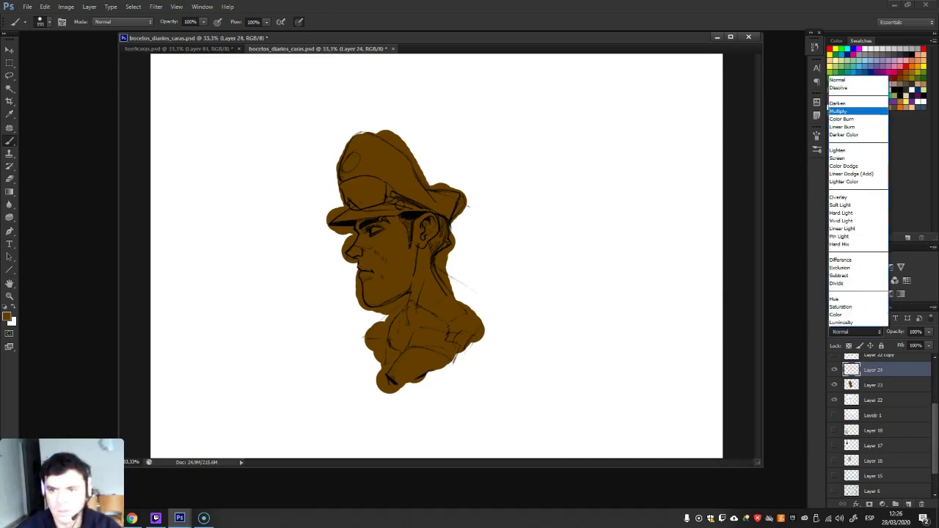
left_click(845, 111)
mouse_move(414, 250)
left_mouse_down()
mouse_move(402, 274)
mouse_move(409, 281)
mouse_move(420, 270)
mouse_move(422, 237)
mouse_move(402, 301)
left_mouse_up()
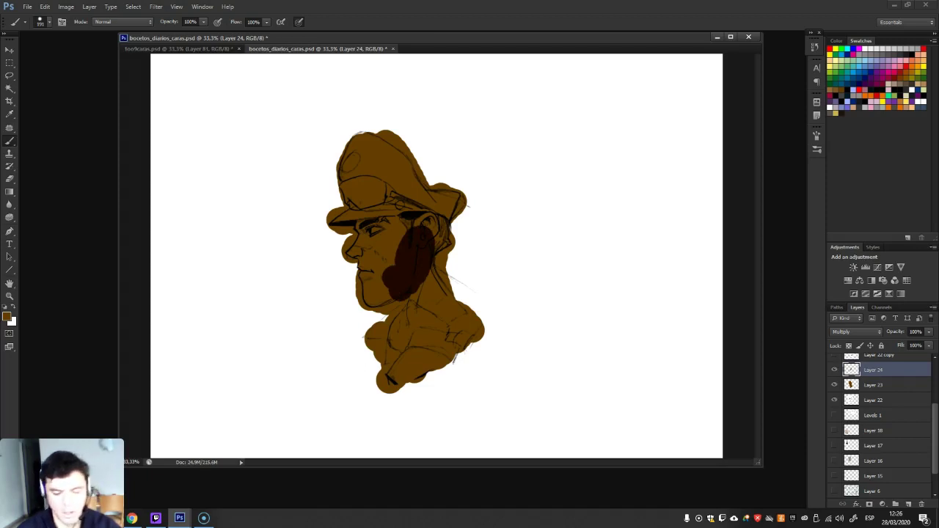
left_click(928, 332)
left_click_drag(932, 343, 900, 343)
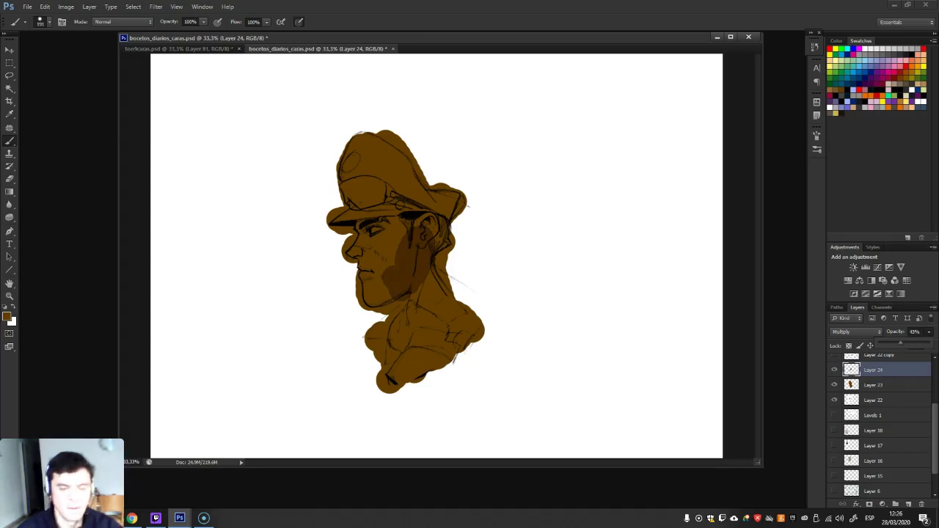
Paint small brown shadow touches around the officer's eye on Layer 24 with a much smaller hard brush
scroll(384, 232, "up", 1)
right_click(385, 232)
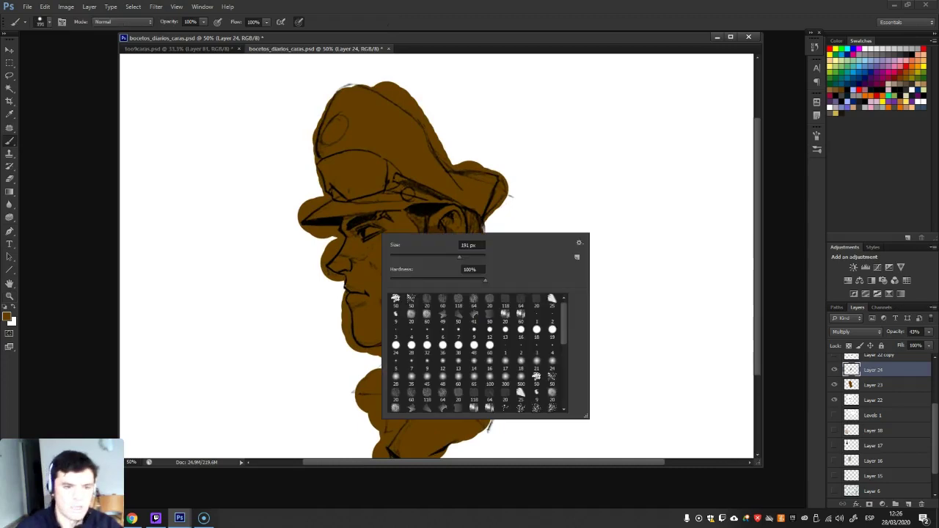
left_click(400, 257)
key("Return")
left_click_drag(359, 226, 365, 226)
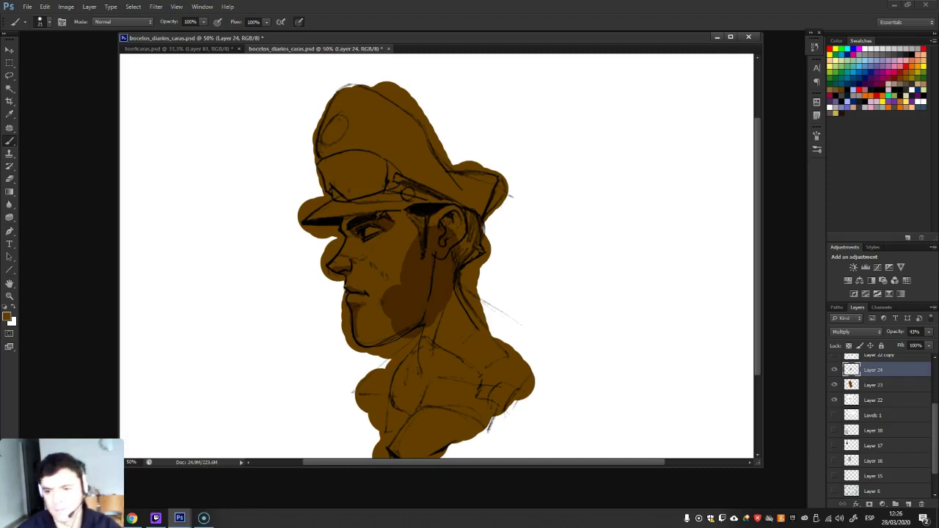
Add a new layer above Layer 24 and set its blend mode to Linear Dodge (Add)
left_click(909, 504)
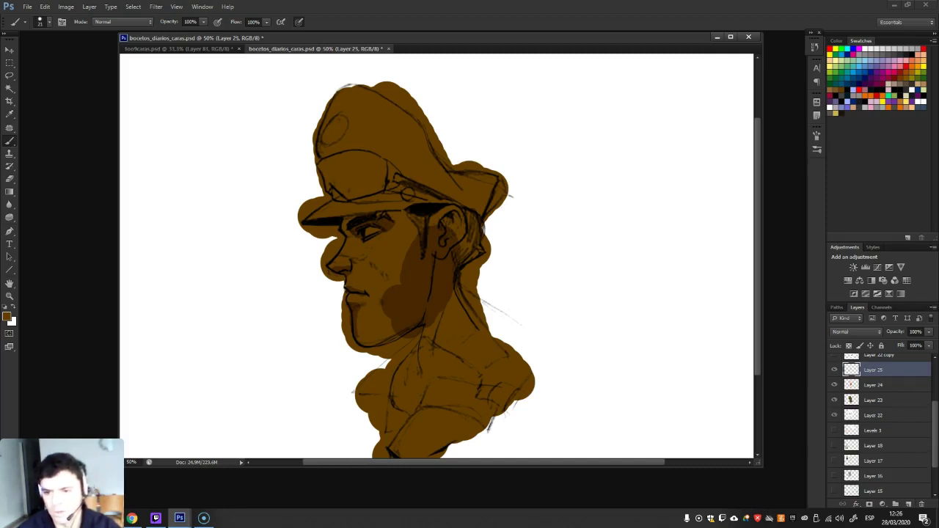
left_click(855, 332)
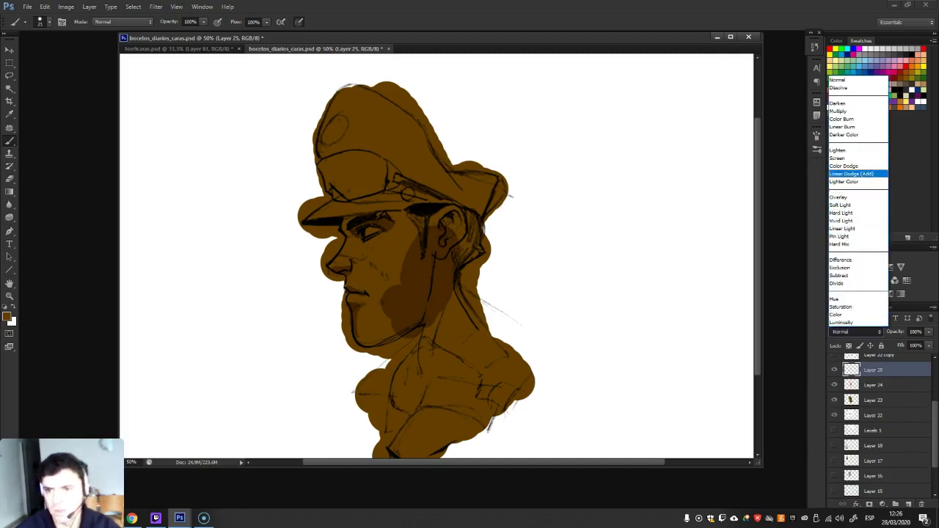
key("Return")
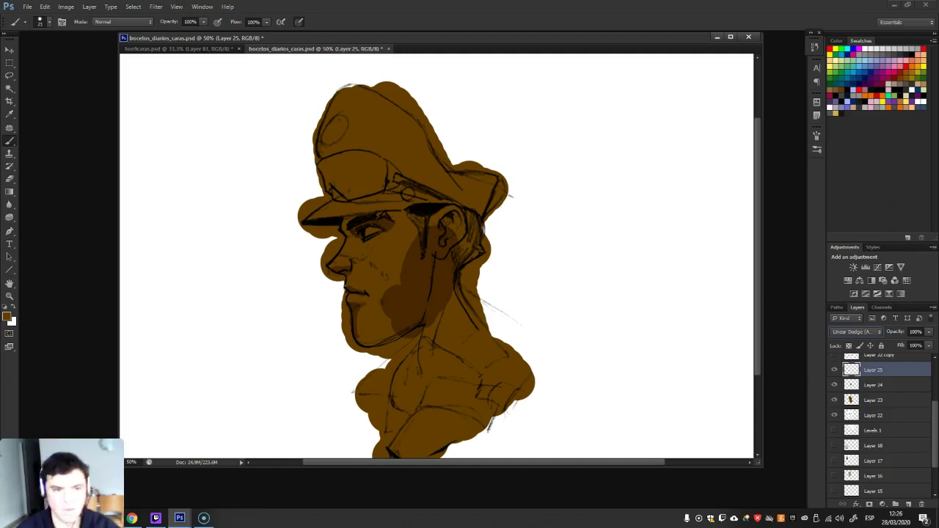
right_click(389, 247)
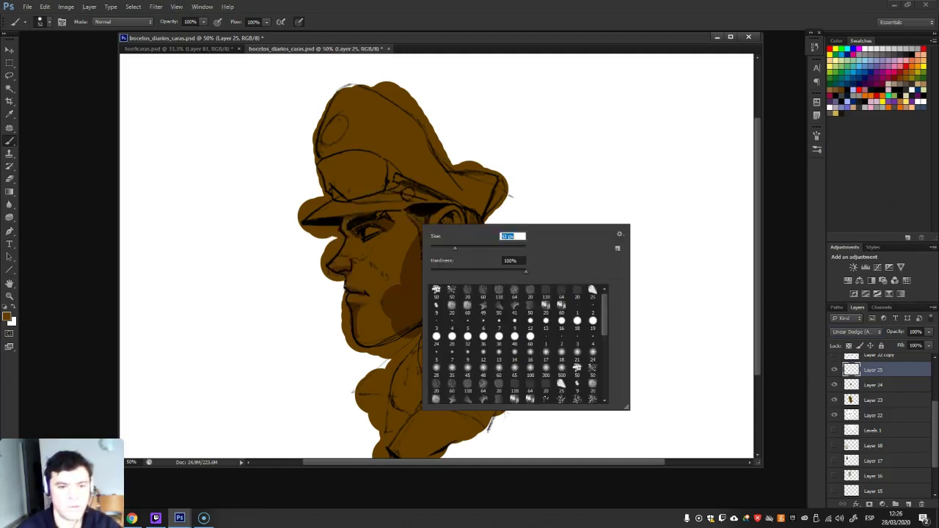
key("Escape")
Add golden glows to the officer's cheek, nose, chin and cap front with the radial Gradient tool at 10% opacity, keeping the brown foreground colour
key("g")
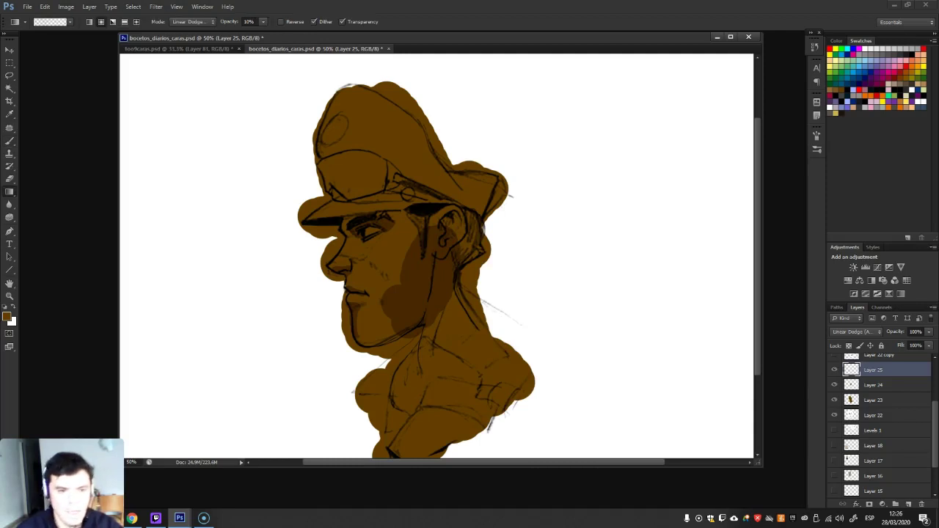
left_click_drag(389, 249, 391, 290)
mouse_move(339, 260)
left_mouse_down()
mouse_move(343, 272)
mouse_move(332, 276)
left_mouse_up()
left_click_drag(342, 261, 350, 240)
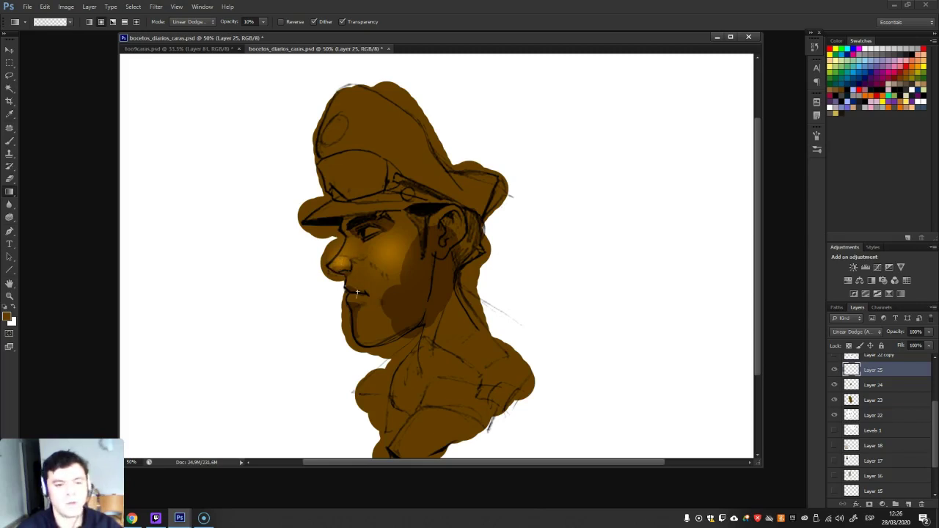
left_click(6, 316)
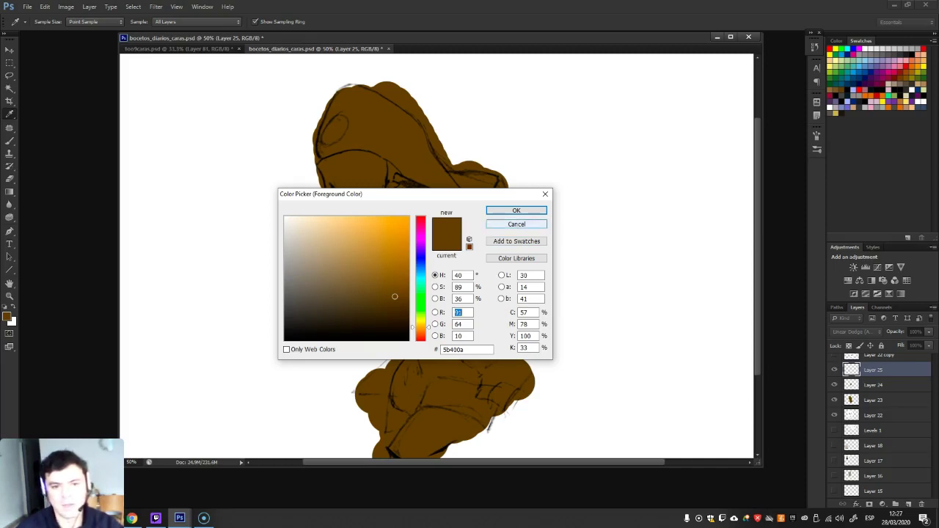
key("Return")
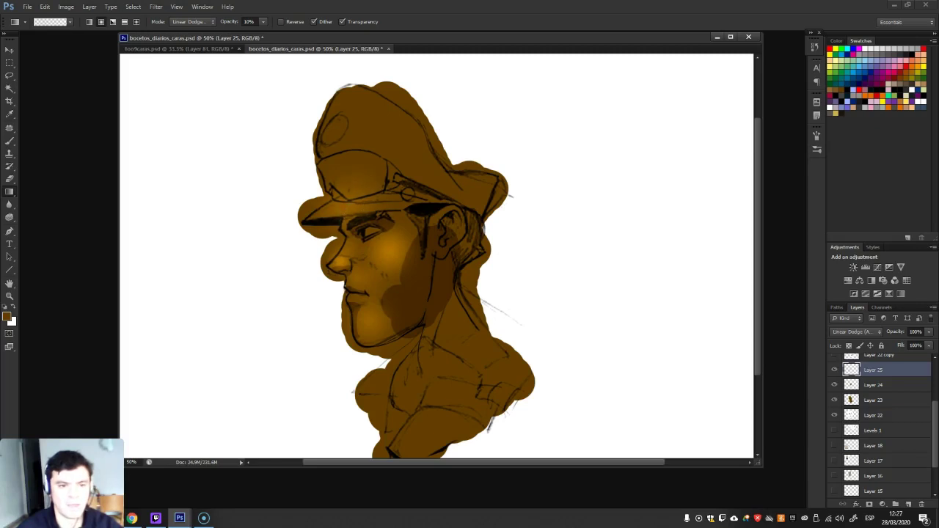
Examine the glowing highlights on the officer's head from a distance and up close
key("z")
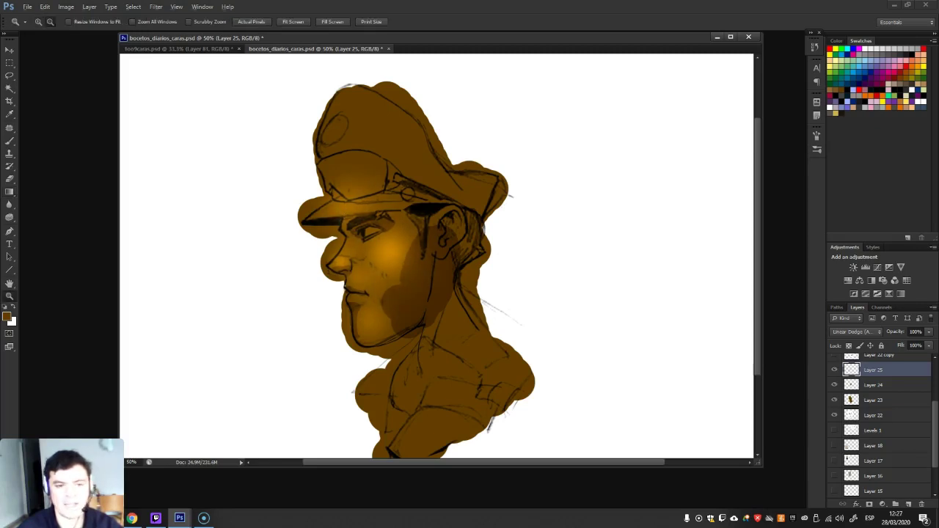
left_click(391, 264, "alt")
left_click(391, 264, "alt")
left_click(391, 264, "alt")
left_click(422, 278)
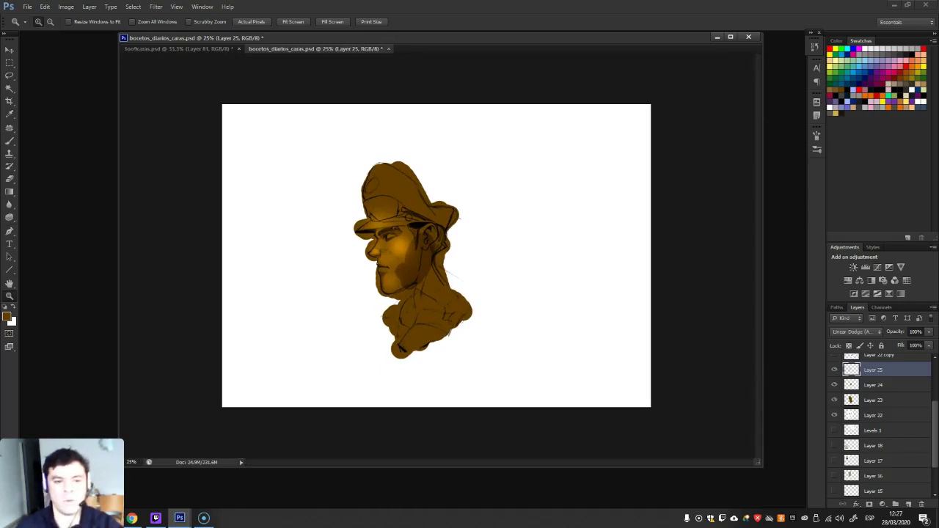
left_click(374, 256)
left_click(374, 256)
left_click_drag(374, 255, 396, 248)
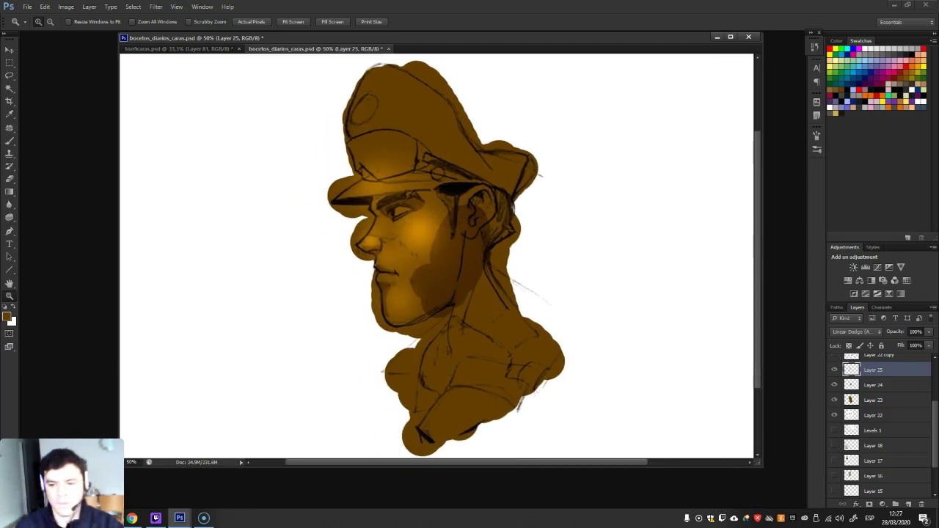
Lower the opacity of the brown base colour layer, Layer 23, to 77%
left_click(875, 415)
left_click(875, 400)
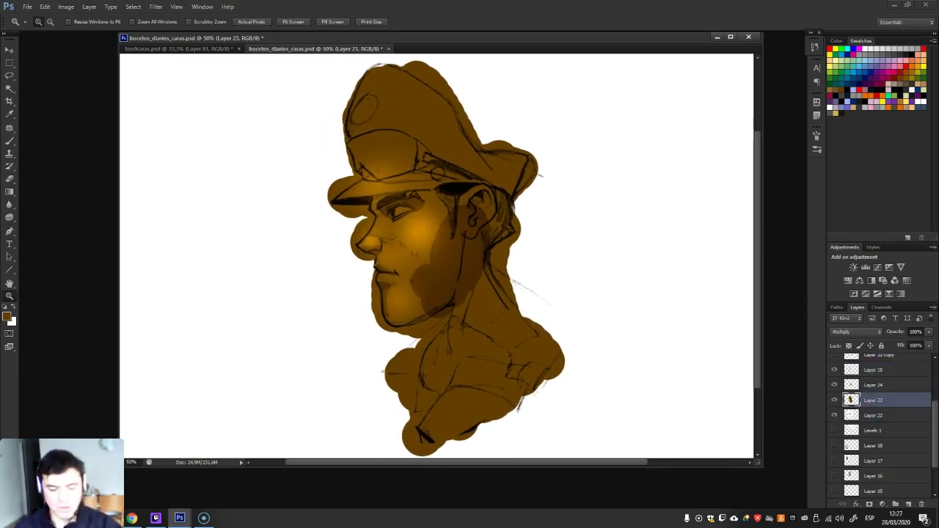
key("m")
key("4")
key("4")
key("7")
key("7")
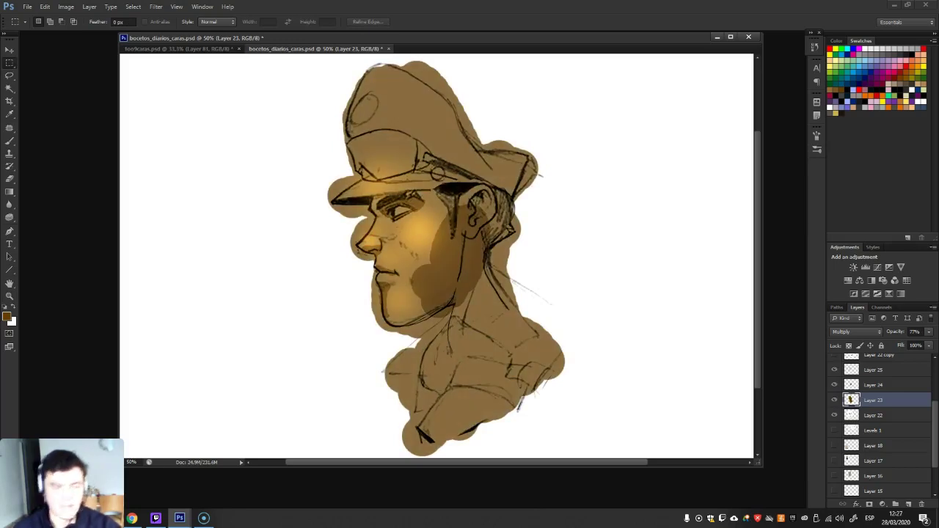
key("ctrl+u")
left_click_drag(804, 248, 824, 248)
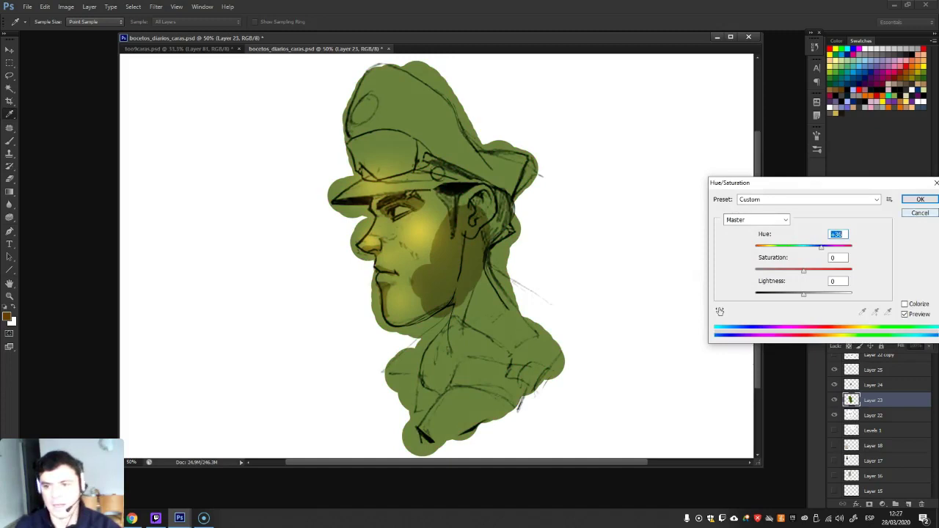
left_click(921, 213)
Add a Hue/Saturation adjustment layer directly above Layer 23
key("z")
left_click(438, 254, "alt")
left_click(438, 253, "alt")
left_click(438, 253, "alt")
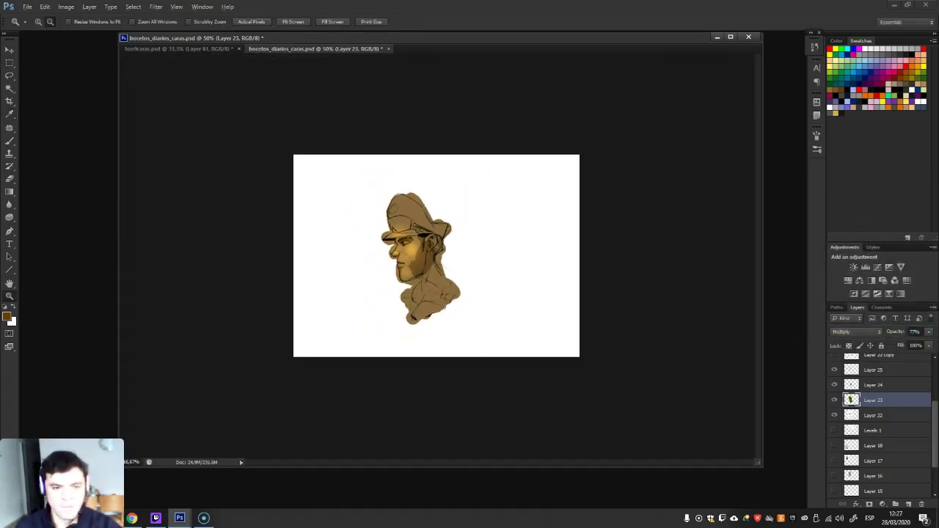
key("ctrl+plus")
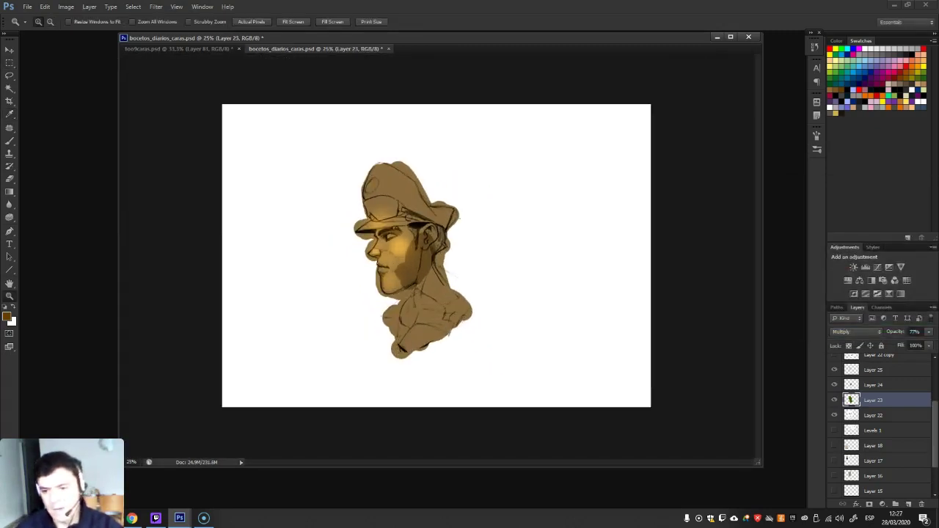
left_click(883, 504)
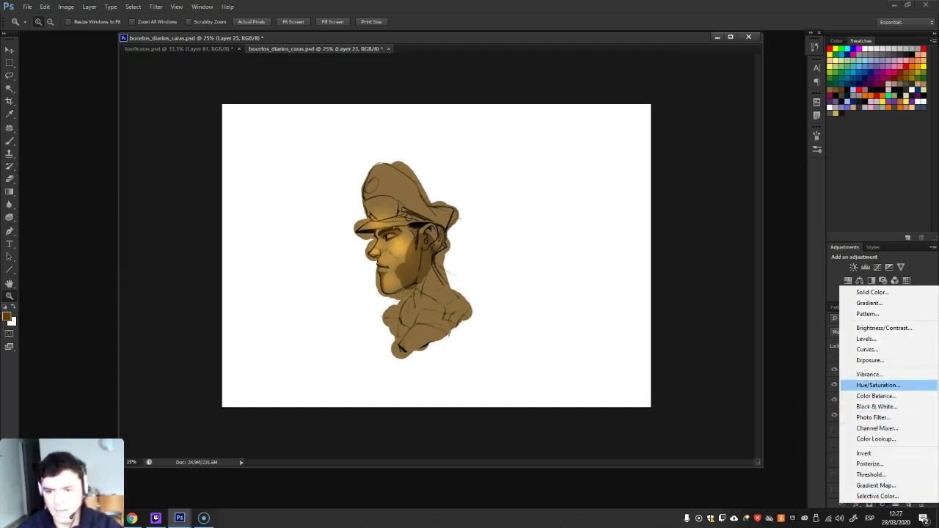
left_click(877, 386)
Adjust the Hue/Saturation layer's master sliders and set its Yellows range to hue -40 and saturation -58
left_click_drag(706, 107, 675, 126)
left_click_drag(706, 146, 660, 127)
left_click(705, 83)
left_click(698, 109)
mouse_move(706, 107)
left_mouse_down()
mouse_move(655, 107)
mouse_move(728, 107)
mouse_move(674, 107)
left_mouse_up()
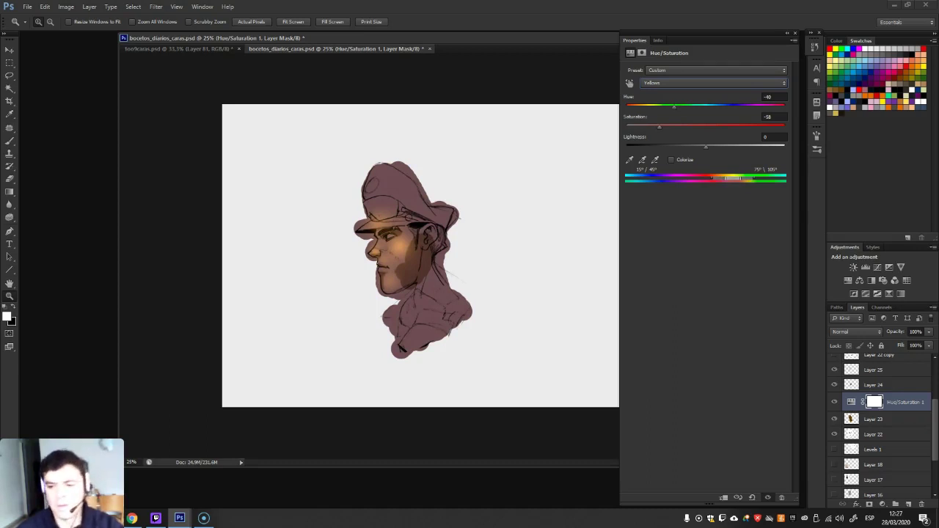
Try merging Layers 23, 24 and 25 with the Hue/Saturation adjustment, and undo back to the adjustment's default settings
left_click(884, 419, "shift")
left_click(885, 385, "ctrl")
left_click(884, 370, "ctrl")
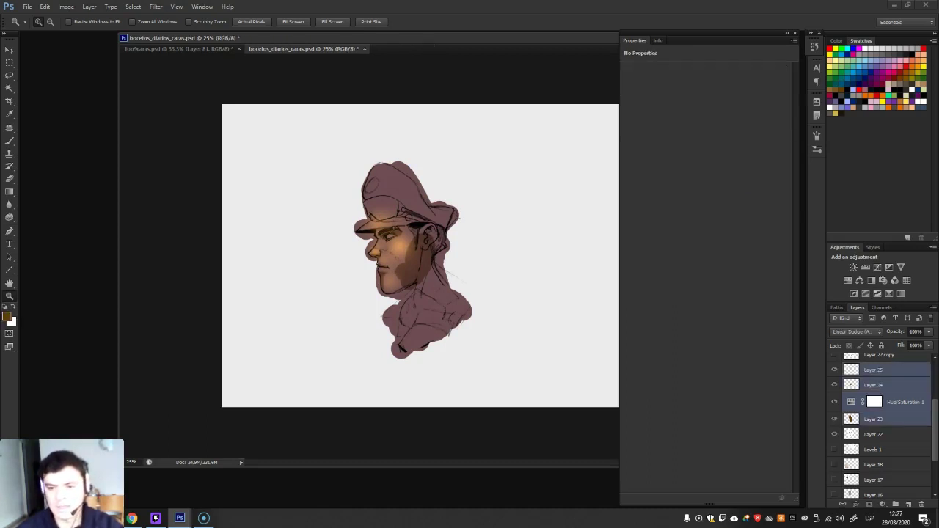
key("ctrl+e")
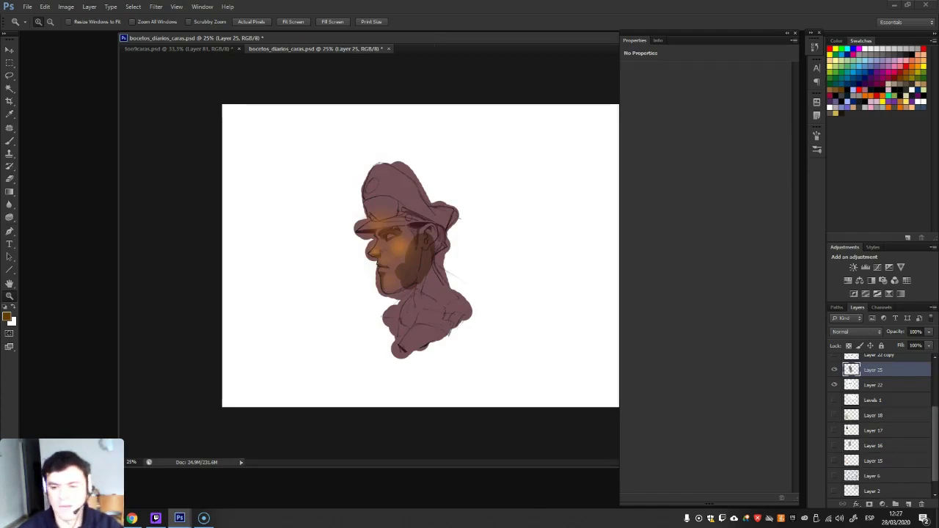
key("ctrl+z")
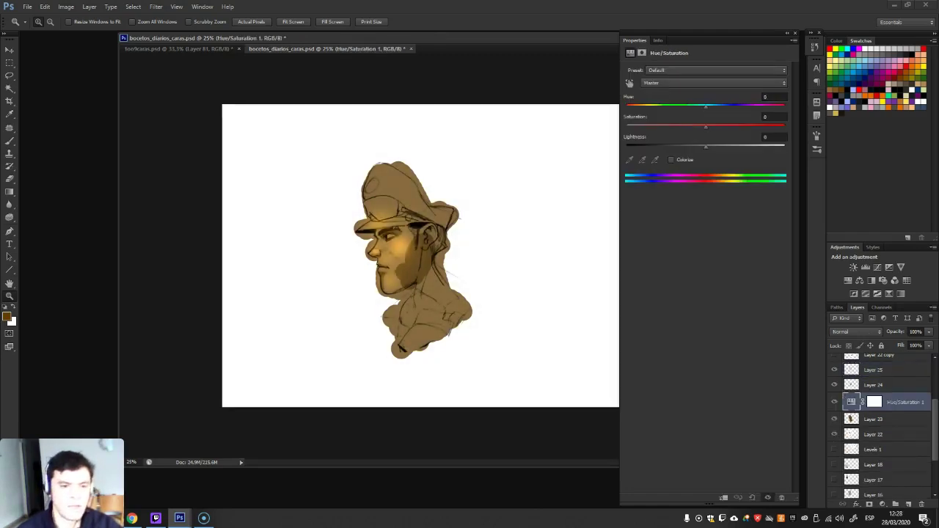
Switch the canvas to full-screen mode and paste the copied pose reference image on a new layer above the Hue/Saturation adjustment
key("f")
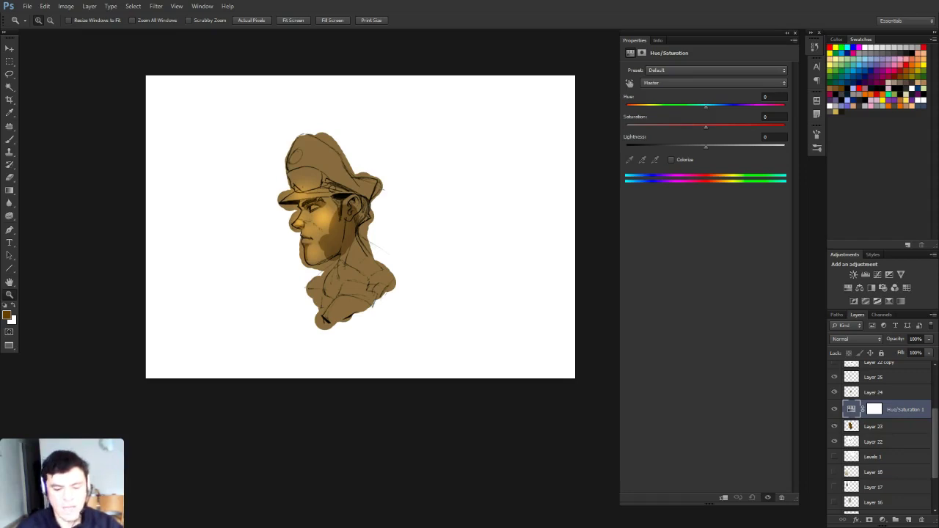
key("b")
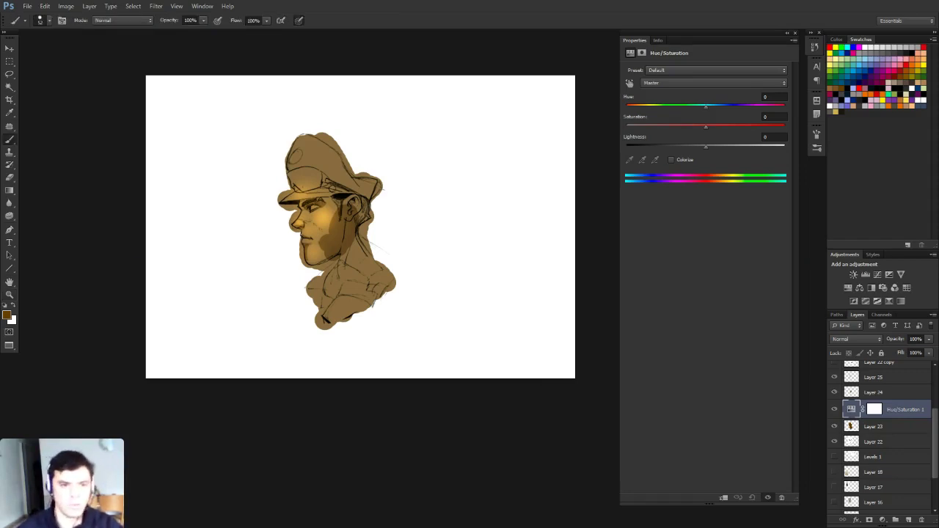
key("alt+Tab")
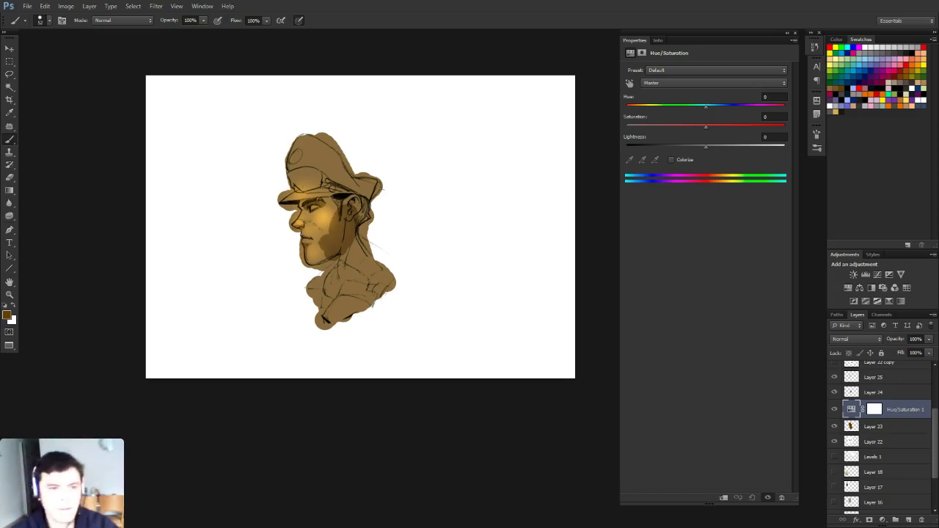
key("ctrl+v")
key("z")
left_click(502, 291)
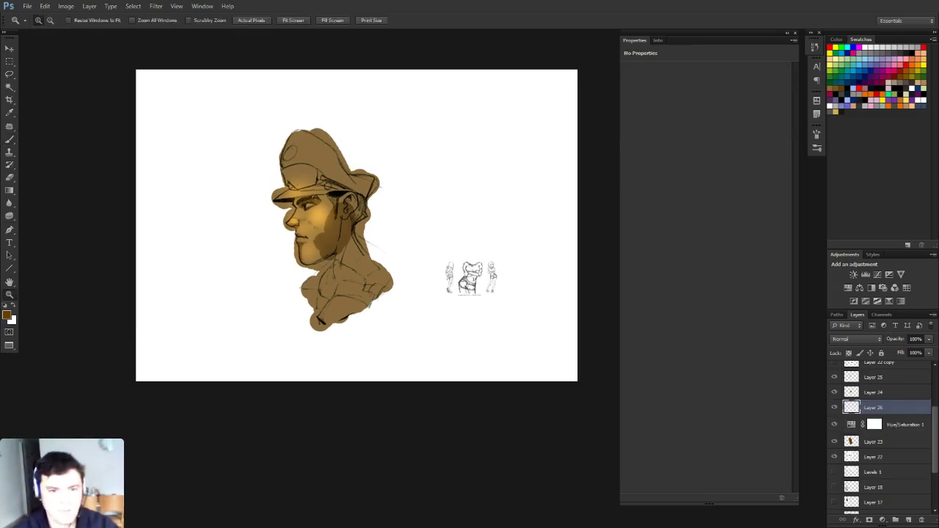
Copy the reference's front-facing full figure with crossed arms onto its own layer and delete the pasted reference sheet
left_click_drag(529, 284, 539, 284)
key("m")
left_click_drag(532, 138, 433, 335)
key("ctrl+c")
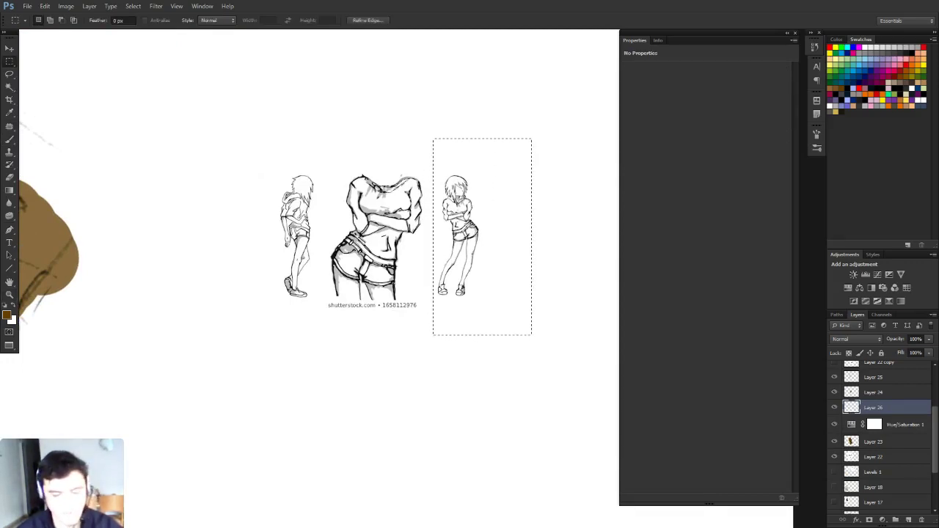
key("ctrl+v")
left_click(873, 422)
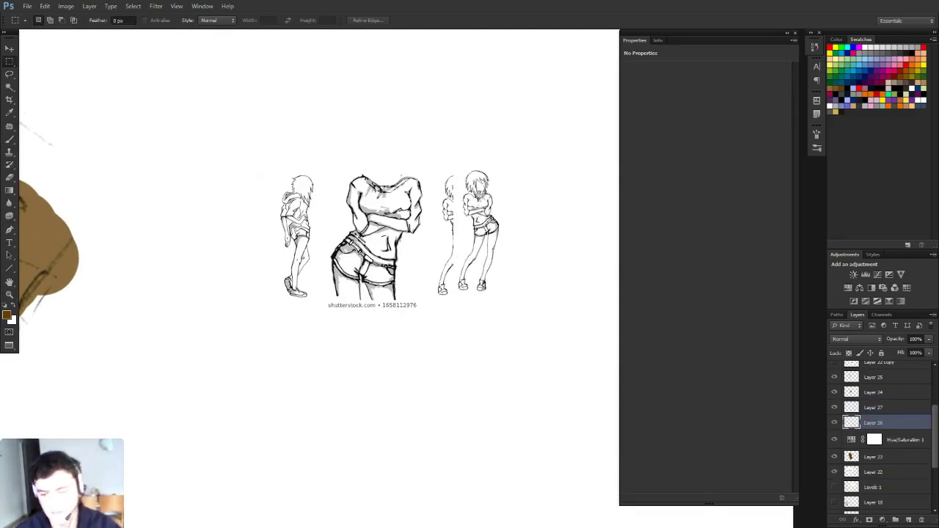
key("Delete")
Move the copied full figure into the empty space beside the officer and enlarge it to nearly the officer's height
key("z")
left_click(511, 240, "alt")
key("v")
right_click(500, 232)
left_click(514, 237)
left_click_drag(503, 239, 529, 326)
key("ctrl+t")
key("Return")
scroll(320, 220, "up", 3)
Lower the reference figure layer's opacity to 10% and add a new layer above it
key("m")
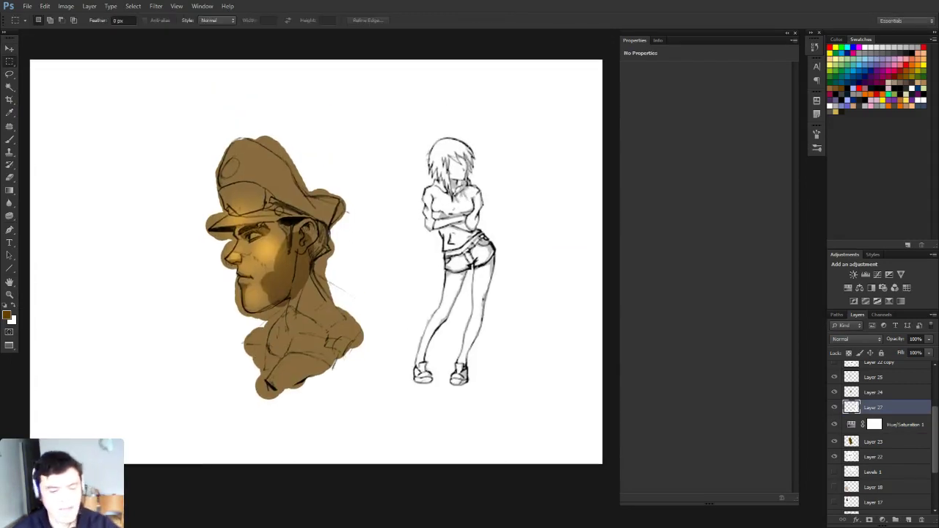
key("1")
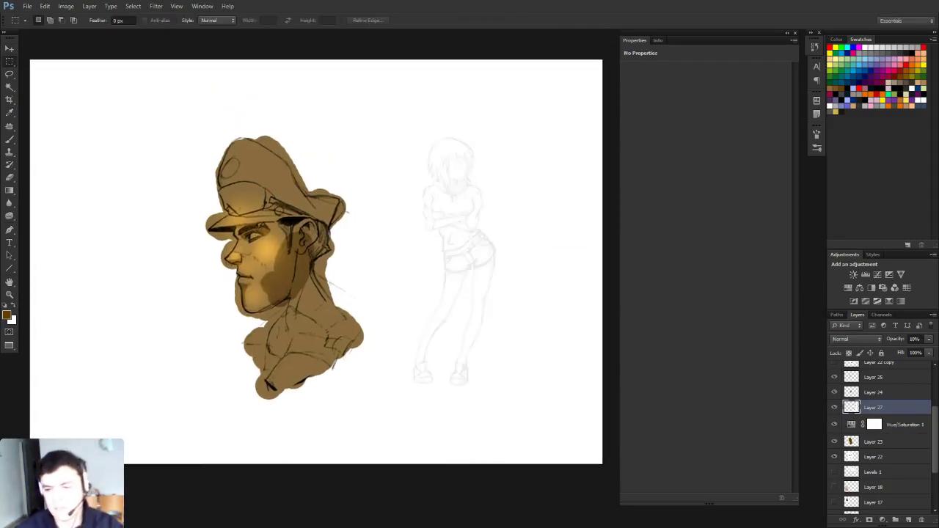
left_click(908, 520)
Sketch a standing figure in brown over the faded reference, with bulky hair, folded arms, flared legs and shoes
key("b")
right_click(458, 208)
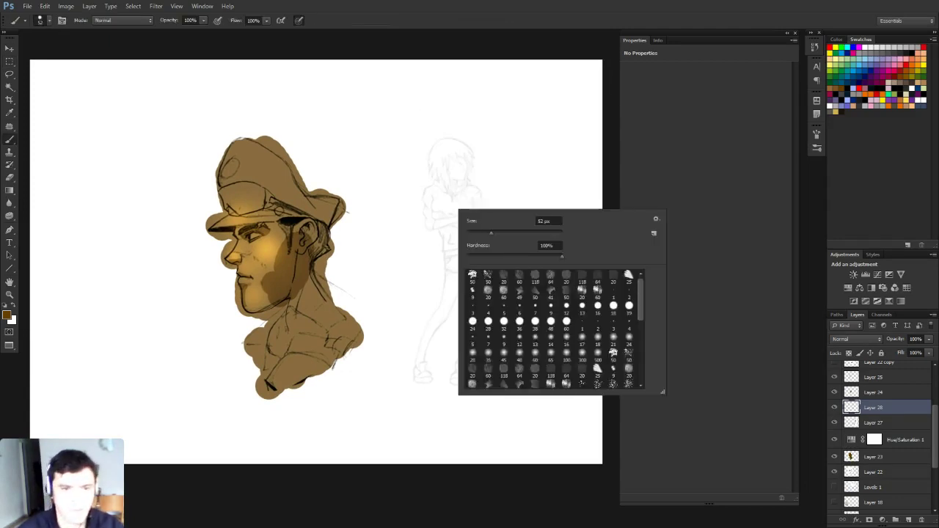
mouse_move(426, 188)
left_mouse_down()
mouse_move(421, 223)
mouse_move(442, 231)
mouse_move(433, 207)
mouse_move(442, 237)
mouse_move(474, 207)
mouse_move(487, 207)
mouse_move(490, 224)
mouse_move(447, 242)
mouse_move(487, 231)
mouse_move(441, 293)
mouse_move(444, 310)
mouse_move(471, 284)
mouse_move(474, 325)
left_mouse_up()
mouse_move(488, 234)
left_mouse_down()
mouse_move(492, 302)
mouse_move(471, 316)
left_mouse_up()
left_click_drag(426, 185, 444, 195)
left_click_drag(424, 148, 438, 171)
mouse_move(439, 153)
left_mouse_down()
mouse_move(439, 179)
mouse_move(461, 132)
mouse_move(465, 147)
left_mouse_up()
mouse_move(468, 135)
left_mouse_down()
mouse_move(486, 156)
mouse_move(460, 174)
mouse_move(465, 157)
left_mouse_up()
left_click_drag(447, 236, 428, 247)
left_click_drag(492, 219, 487, 241)
left_click_drag(445, 298, 417, 376)
mouse_move(444, 311)
left_mouse_down()
mouse_move(427, 376)
mouse_move(469, 374)
left_mouse_up()
left_click_drag(484, 298, 484, 368)
left_click_drag(471, 372, 499, 373)
mouse_move(436, 243)
left_mouse_down()
mouse_move(466, 249)
mouse_move(474, 224)
mouse_move(502, 229)
mouse_move(487, 237)
left_mouse_up()
Place the cloud photo with its six-colour palette on a new layer beside the officer's face, against the canvas edge
key("z")
left_click(488, 286, "alt")
left_click(488, 285, "alt")
left_click_drag(488, 286, 541, 299)
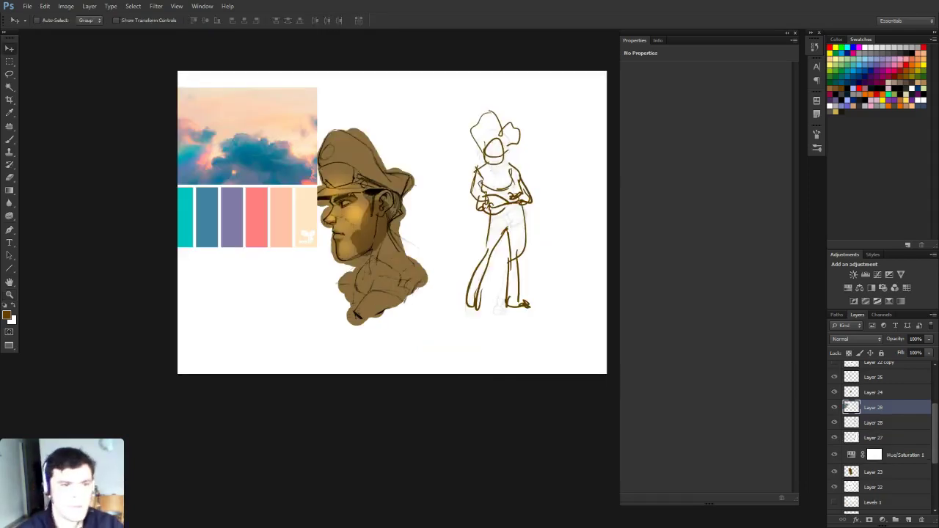
key("z")
left_click(258, 170)
left_click_drag(258, 170, 308, 176)
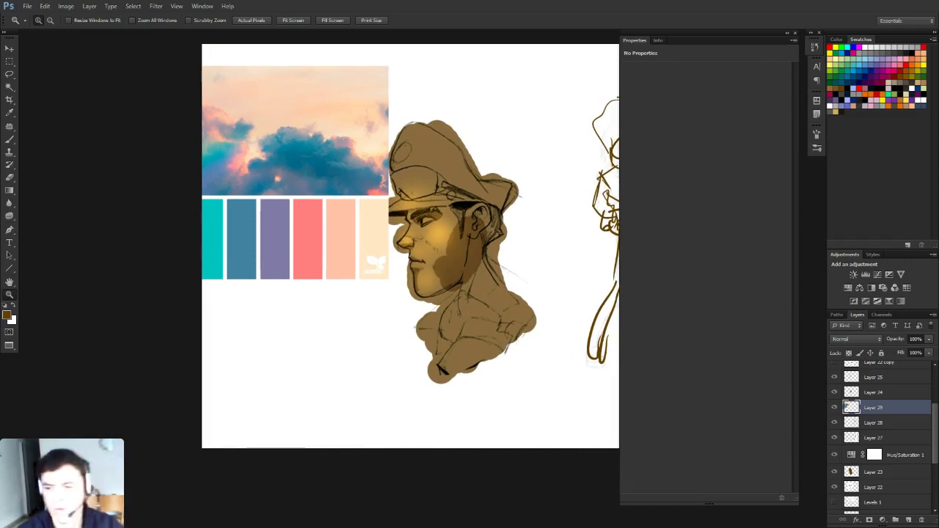
left_click_drag(440, 235, 373, 246)
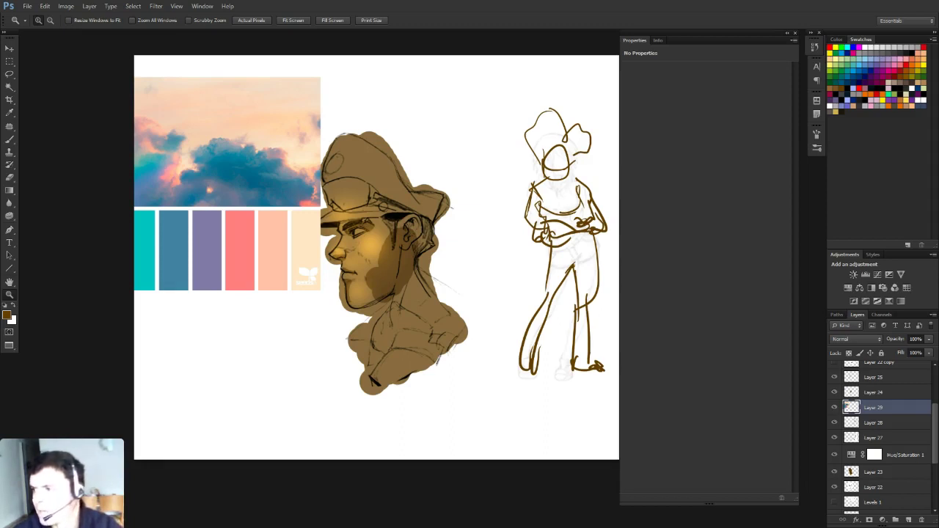
Paste the city skyline photo and move it into the empty space above the officer's cap
key("ctrl+v")
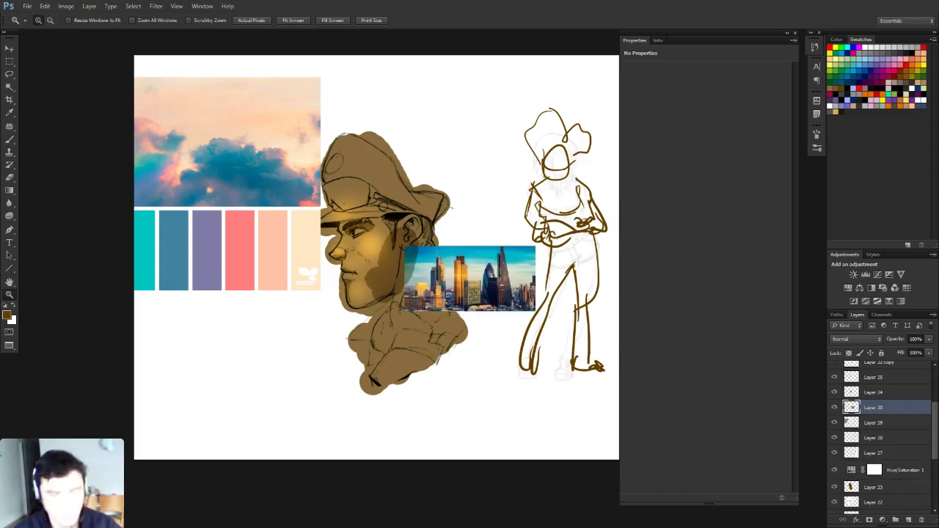
key("v")
left_click_drag(488, 286, 459, 118)
key("z")
left_click(459, 117)
key("v")
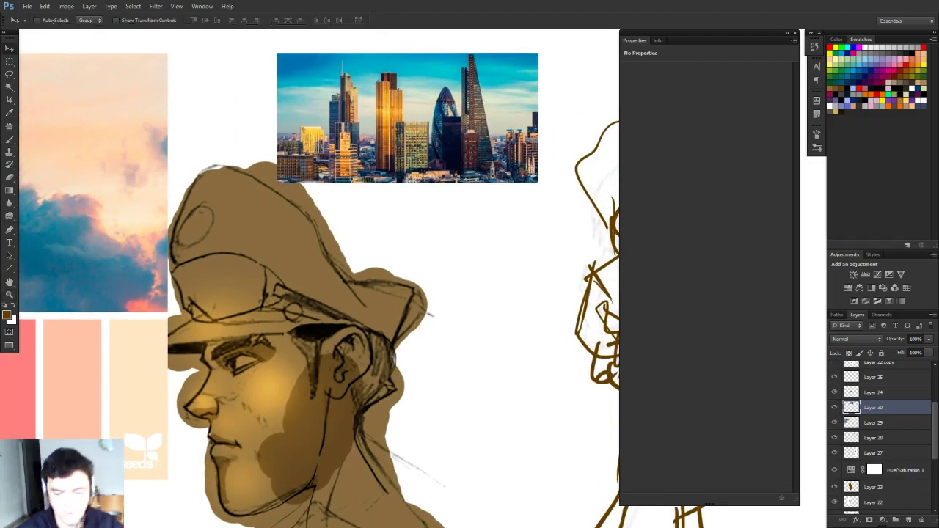
Sample blue, turquoise, navy, yellow and dark brown from the skyline photo and paint a dab of each sampled colour around it
key("b")
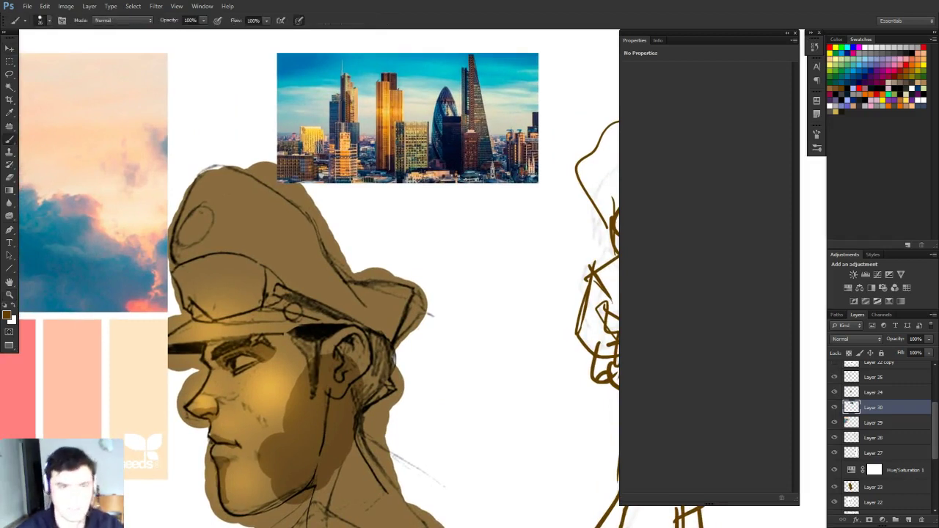
left_click(407, 62, "alt")
mouse_move(568, 94)
left_mouse_down()
mouse_move(580, 84)
mouse_move(578, 57)
left_mouse_up()
left_click(523, 58, "alt")
left_click(438, 118, "alt")
left_click_drag(568, 116, 578, 121)
left_click(388, 111, "alt")
mouse_move(481, 229)
left_mouse_down()
mouse_move(520, 211)
mouse_move(489, 312)
left_mouse_up()
left_click(387, 156, "alt")
Select the skyline photo's layer and shift it with its colour dabs slightly toward the standing figure
key("v")
right_click(349, 175)
left_click(385, 192)
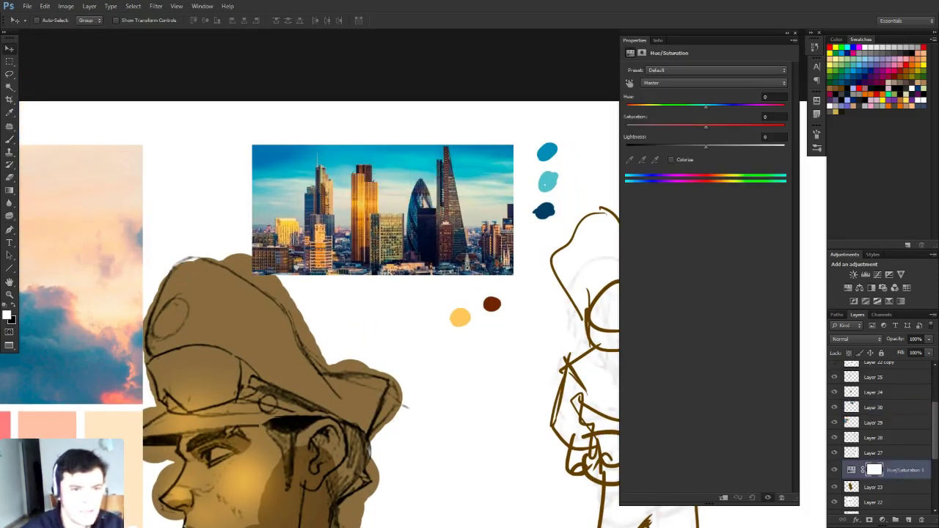
right_click(388, 174)
left_click(406, 180)
left_click_drag(401, 180, 413, 183)
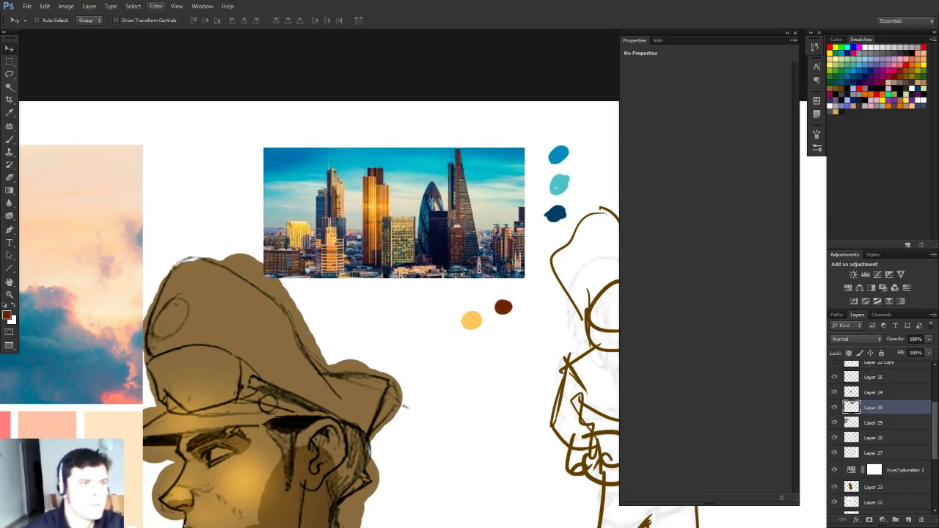
Apply the Mosaic filter to the skyline photo layer with a large cell size so it breaks into flat colour squares
left_click(155, 6)
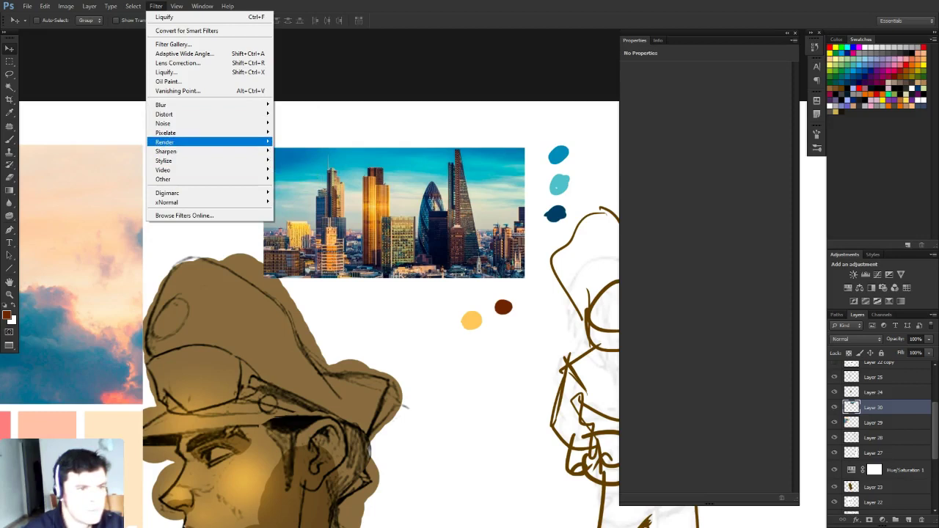
mouse_move(220, 133)
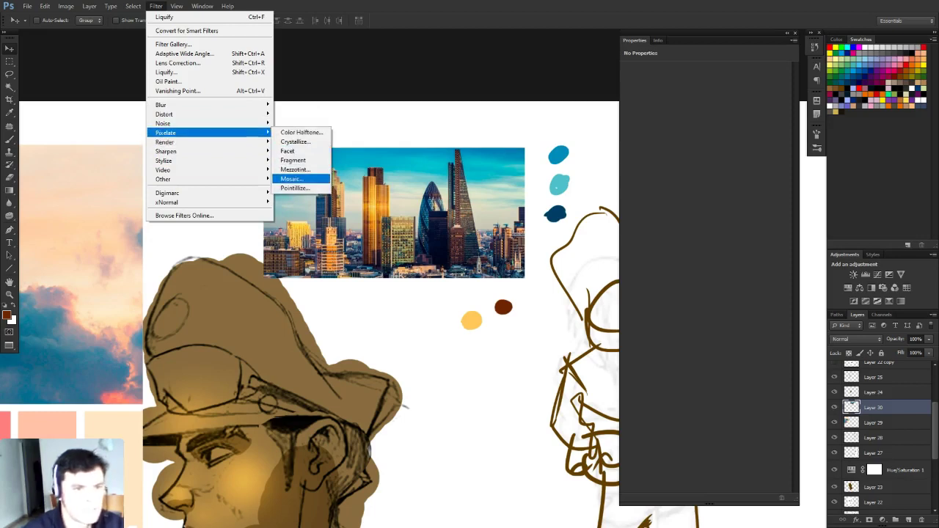
left_click(292, 179)
key("shift+Up")
key("shift+Up")
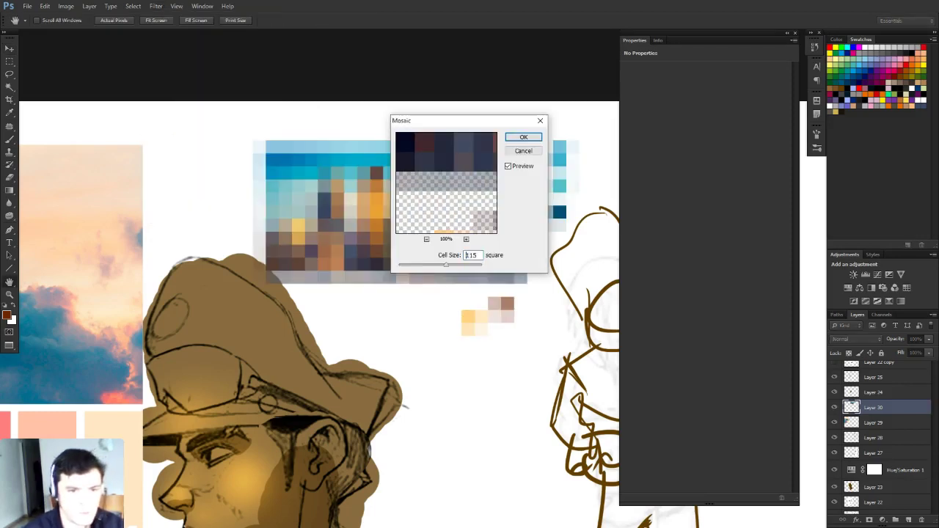
left_click_drag(424, 265, 411, 265)
left_click(466, 255)
key("shift+Up")
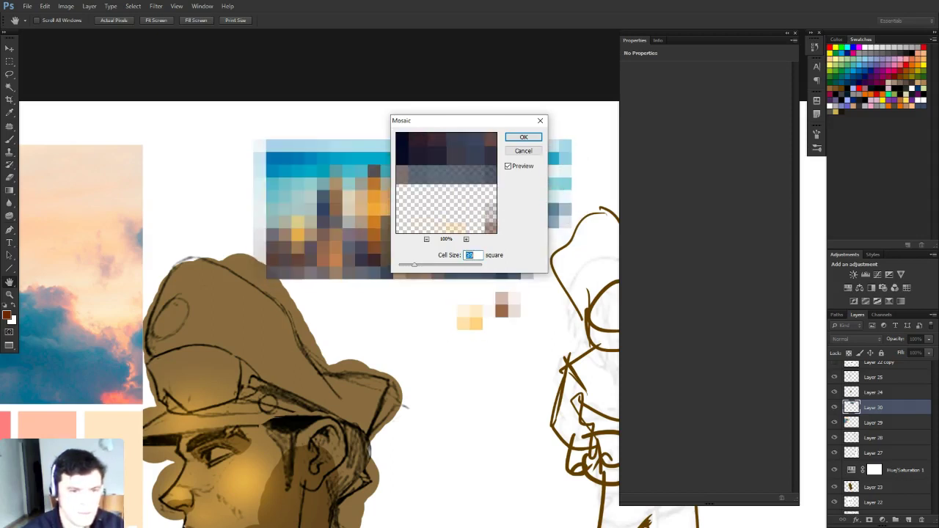
key("Return")
Move the pixelated skyline and its colour squares into the empty space beneath the cloud photo's palette
left_click_drag(482, 307, 316, 219)
left_click(316, 218, "alt")
left_click(331, 220, "alt")
right_click(296, 177)
left_click(317, 183)
left_click_drag(317, 182, 139, 435)
left_click_drag(139, 435, 148, 381)
right_click(312, 307)
left_click(333, 314)
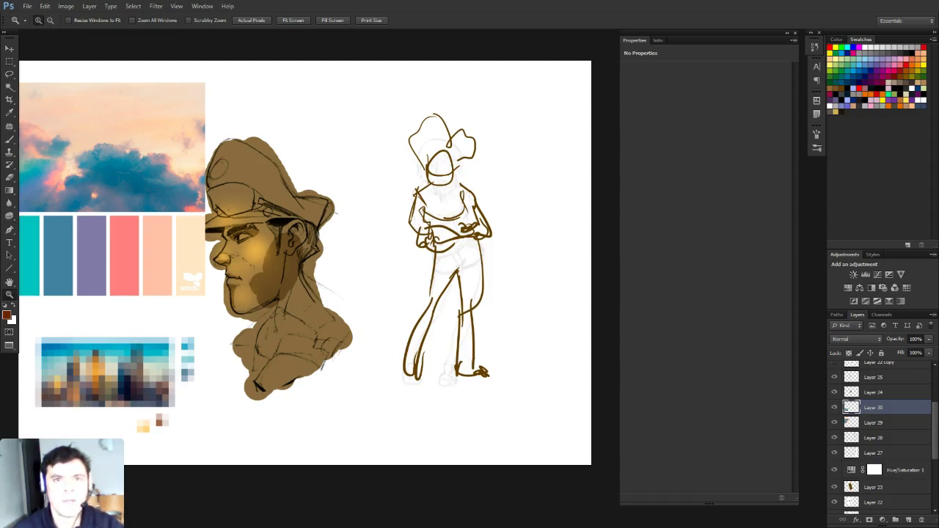
Select the officer's brown base colour layer on the canvas and delete it
left_click_drag(279, 224, 361, 228)
key("v")
right_click(361, 228)
left_click(379, 235)
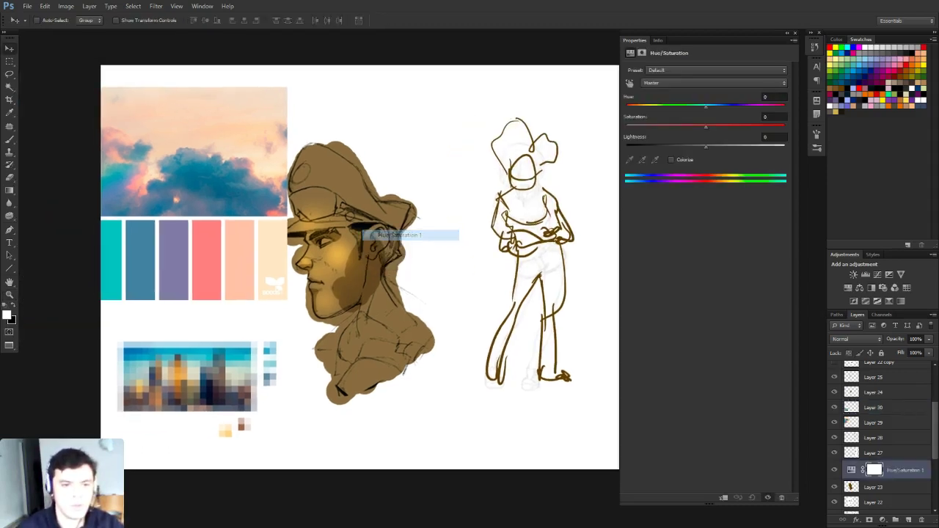
right_click(367, 227)
left_click(399, 249)
left_click_drag(402, 227, 495, 195)
key("Delete")
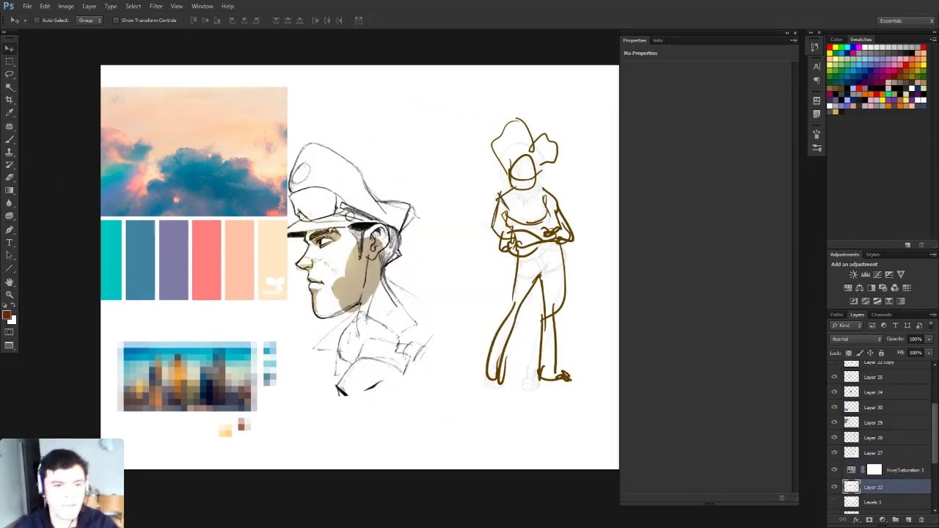
Delete the officer's Linear Dodge highlight layer and Multiply shadow layer
right_click(353, 262)
left_click(381, 270)
left_click_drag(367, 275, 411, 264)
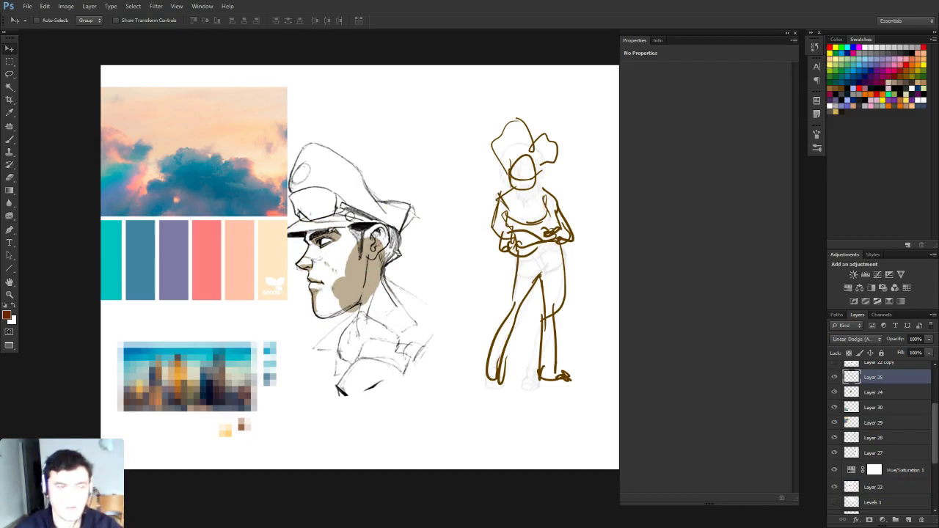
key("Delete")
right_click(353, 281)
left_click(381, 288)
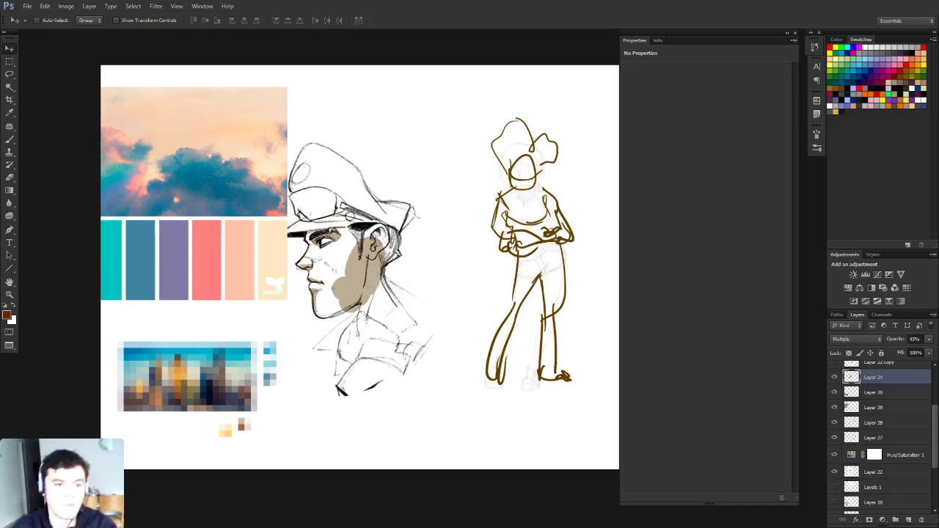
key("Delete")
Select the officer's line art layer and move the sketch clear of the colour palette
right_click(363, 222)
left_click(381, 228)
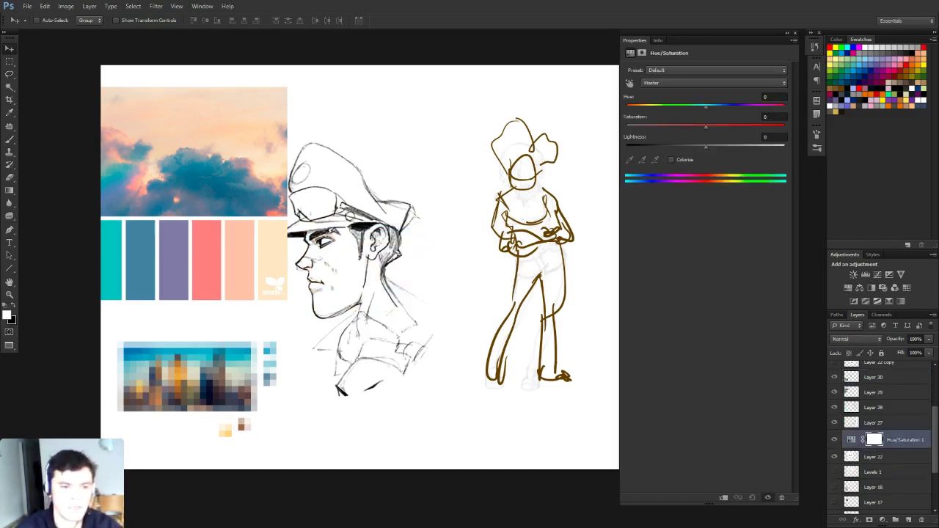
right_click(367, 225)
left_click(382, 242)
mouse_move(382, 242)
left_mouse_down()
mouse_move(440, 209)
mouse_move(438, 221)
left_mouse_up()
key("ctrl+shift+h")
key("ctrl+z")
left_click_drag(449, 269, 418, 283)
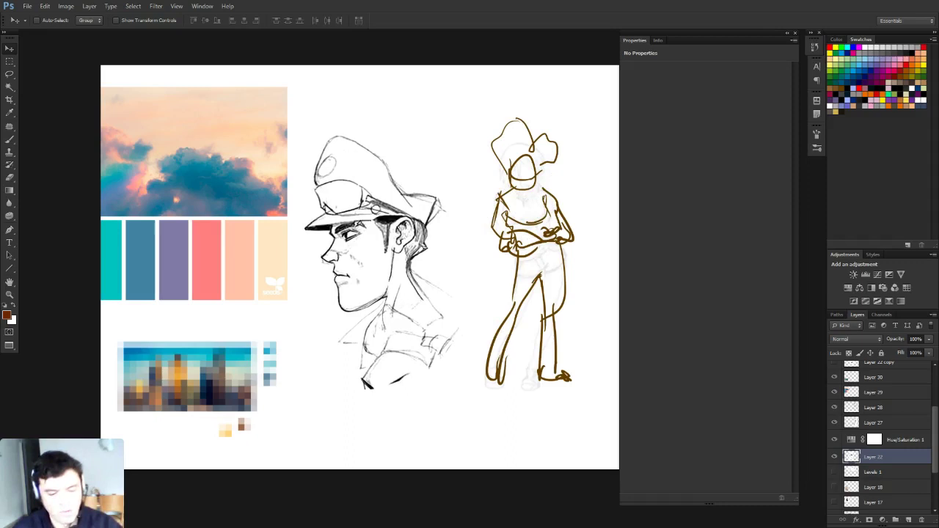
Try Liquify on the officer sketch, pulling out the nose, visor and cap front, and undo the distortion
left_click(156, 6)
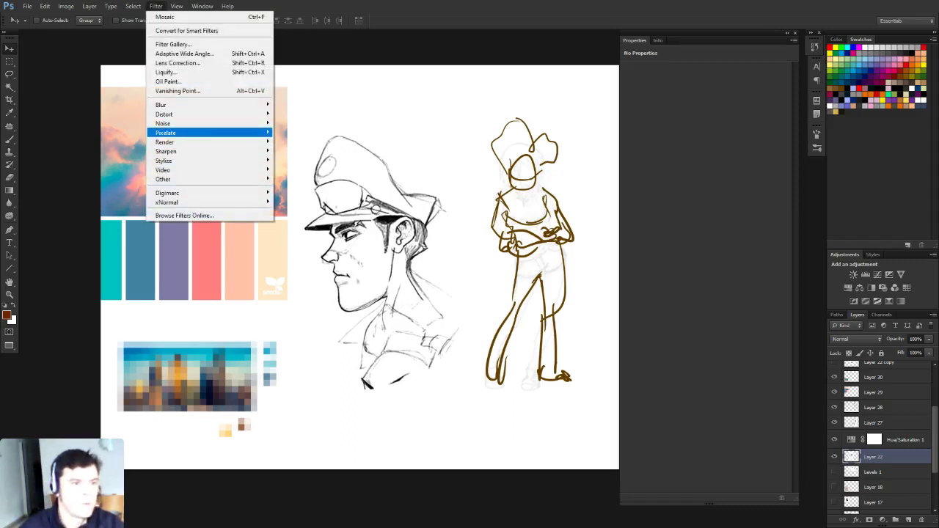
left_click(166, 72)
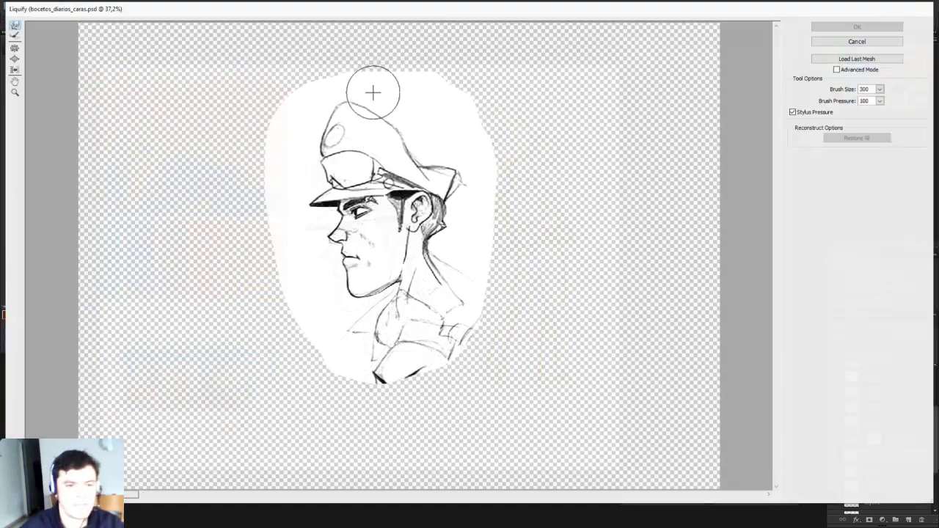
mouse_move(389, 290)
left_mouse_down()
mouse_move(350, 301)
mouse_move(327, 192)
mouse_move(257, 212)
left_mouse_up()
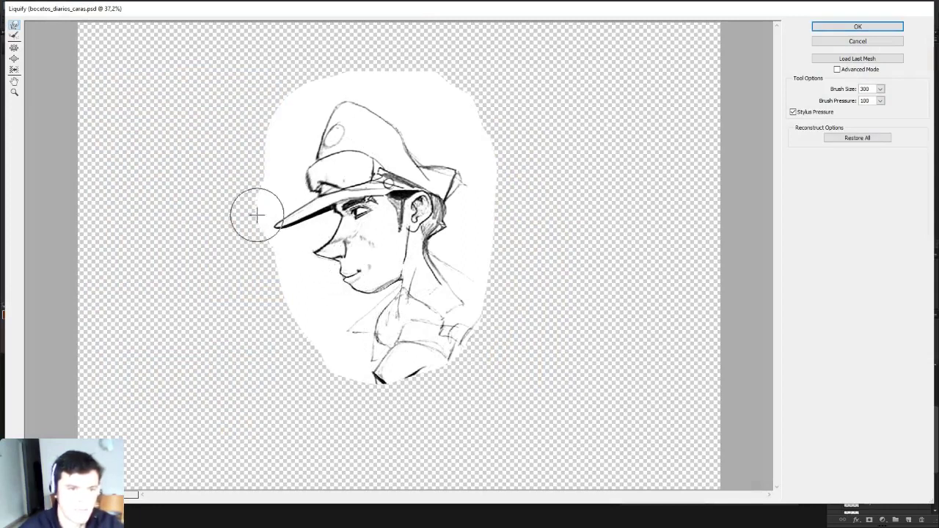
mouse_move(331, 93)
left_mouse_down()
mouse_move(304, 94)
mouse_move(282, 157)
left_mouse_up()
left_click(857, 26)
key("ctrl+z")
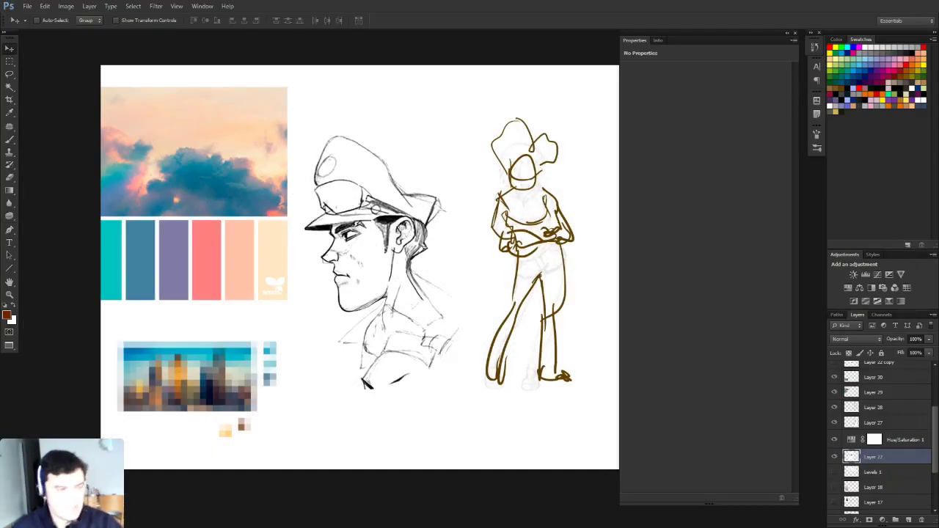
Free-transform the officer line art and pull its four corners inward to skew and shrink the head
key("ctrl+t")
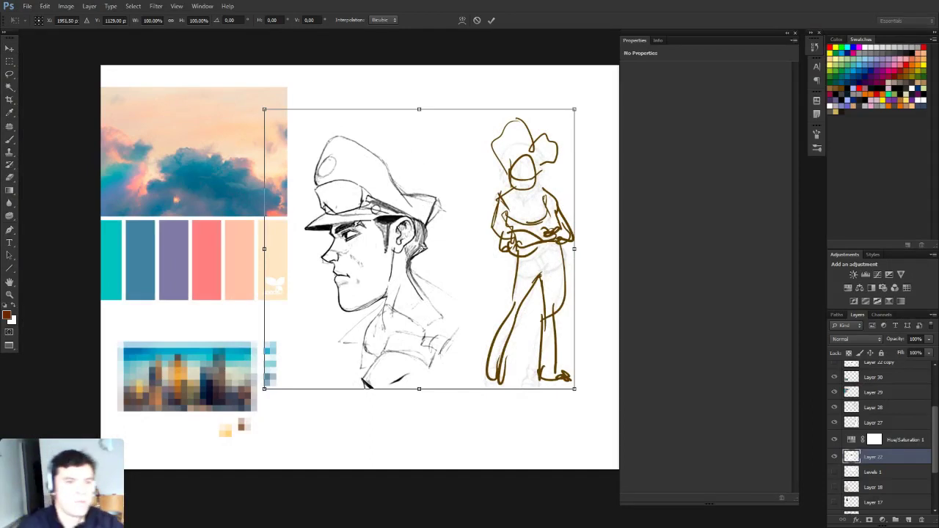
left_click_drag(264, 388, 271, 386)
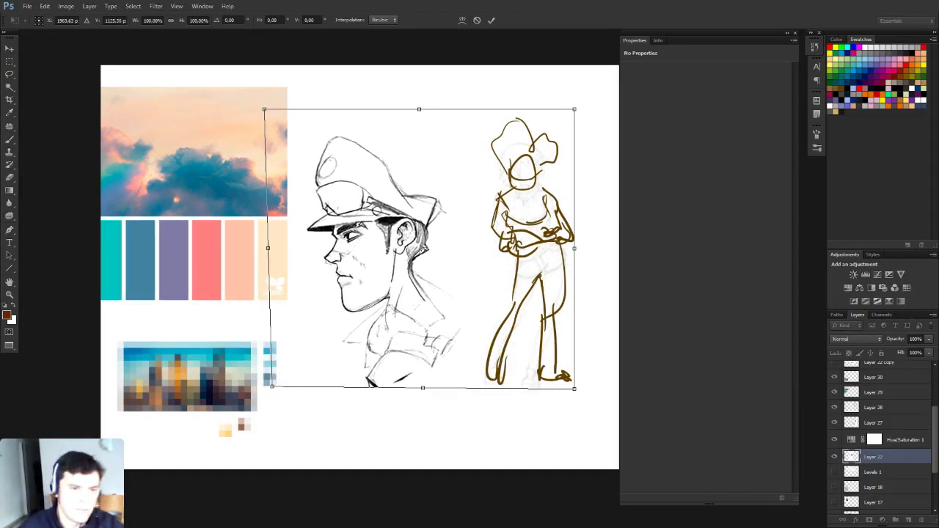
left_click_drag(265, 109, 274, 154)
left_click_drag(574, 109, 556, 141)
left_click_drag(574, 388, 565, 356)
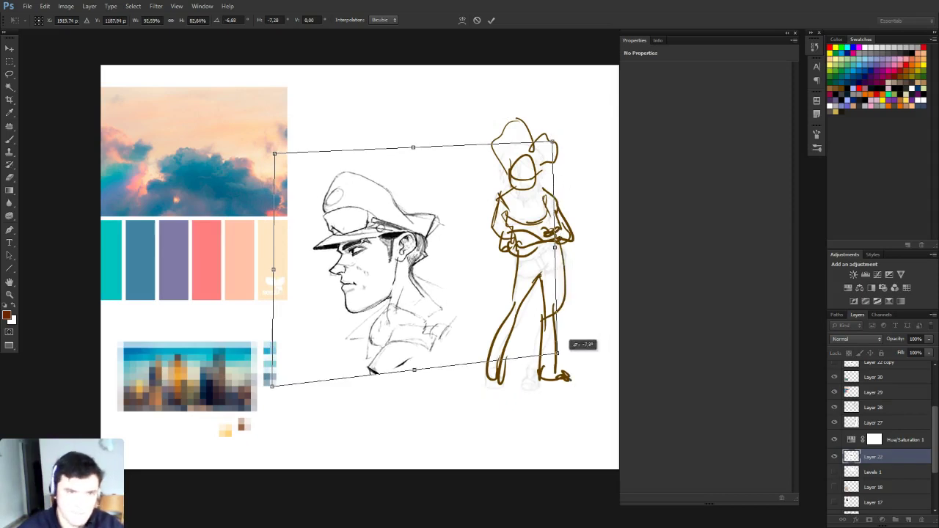
Switch the transform to Warp, bend the officer's face, cap and shoulders, and apply it
left_click(462, 20)
mouse_move(397, 297)
left_mouse_down()
mouse_move(406, 299)
mouse_move(363, 310)
left_mouse_up()
left_click_drag(342, 193, 343, 211)
left_click_drag(404, 282, 410, 287)
mouse_move(381, 372)
left_mouse_down()
mouse_move(411, 362)
mouse_move(411, 352)
mouse_move(361, 371)
left_mouse_up()
key("Return")
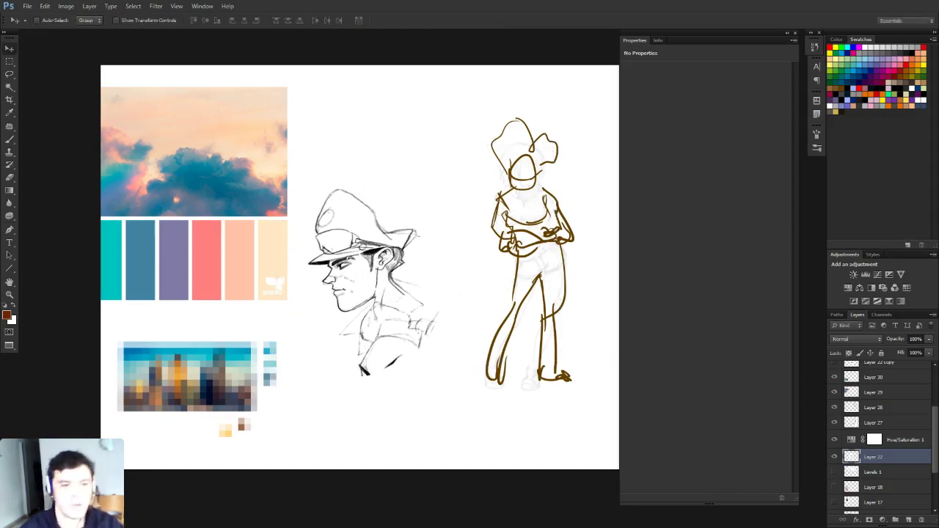